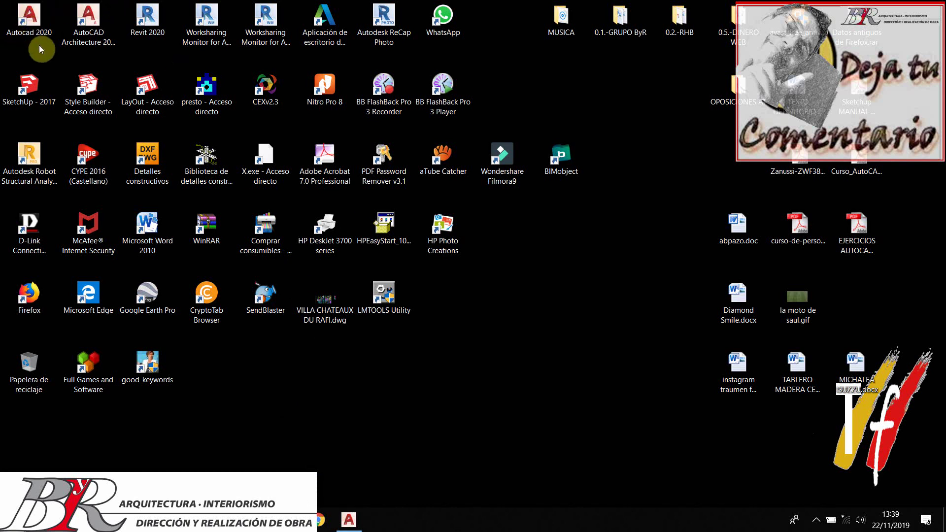
Select the Autocad 2020 desktop shortcut, then bring up the Windows Start menu.
click(34, 17)
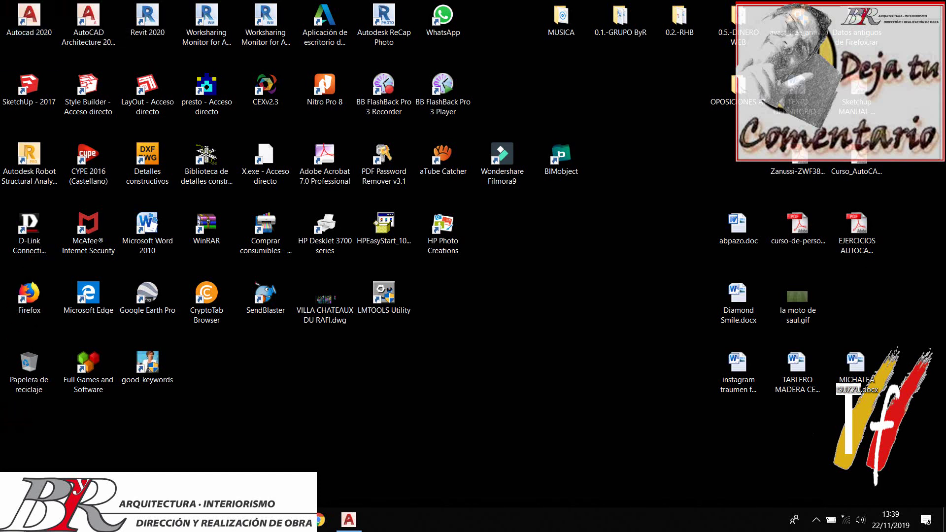
click(12, 520)
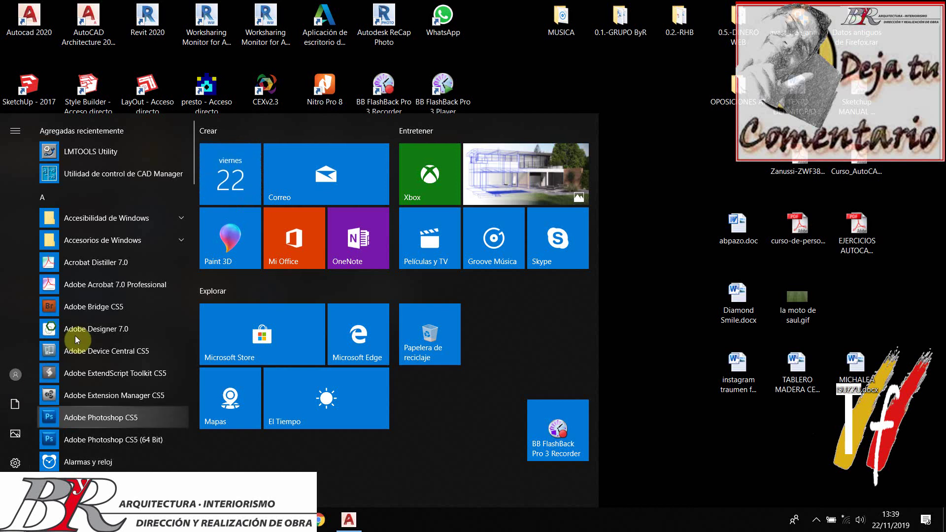
Launch AutoCAD 2020 - Español (Spanish) from its folder in the Start menu app list.
scroll(94, 423, down, 3)
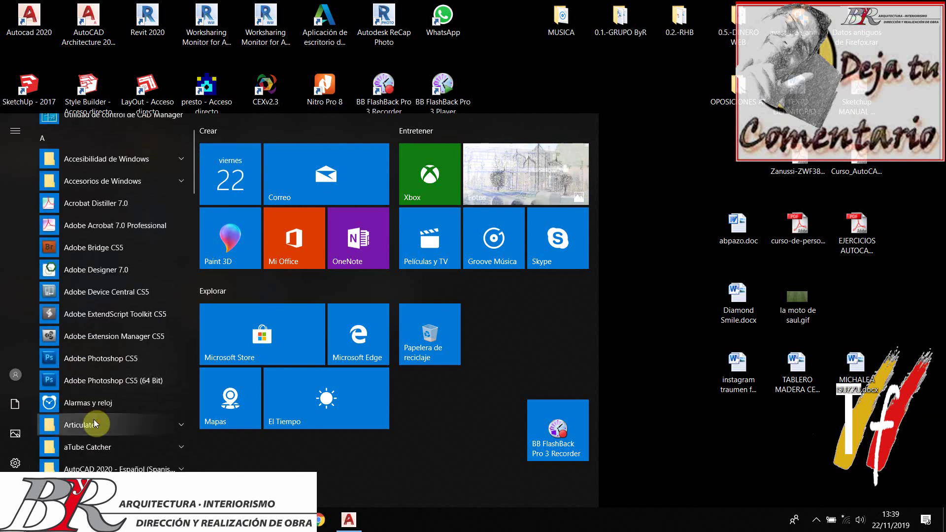
scroll(94, 420, down, 2)
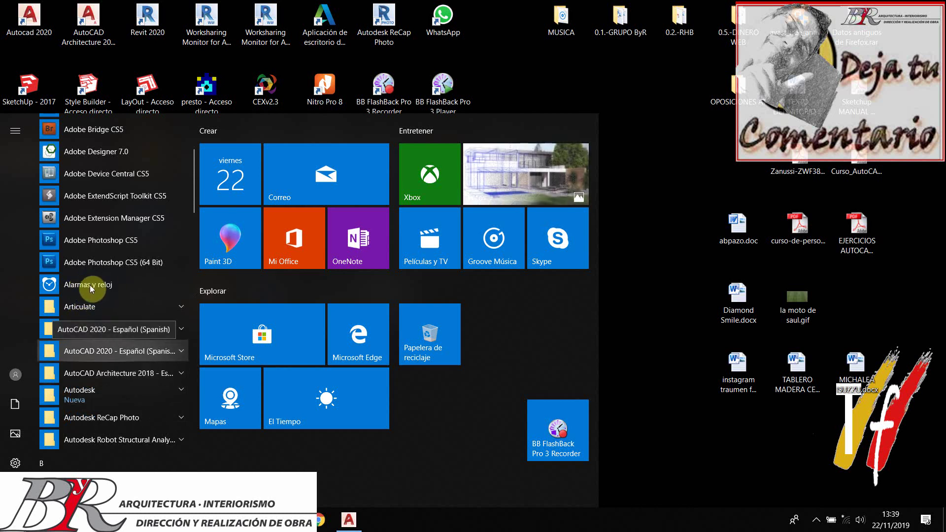
click(178, 353)
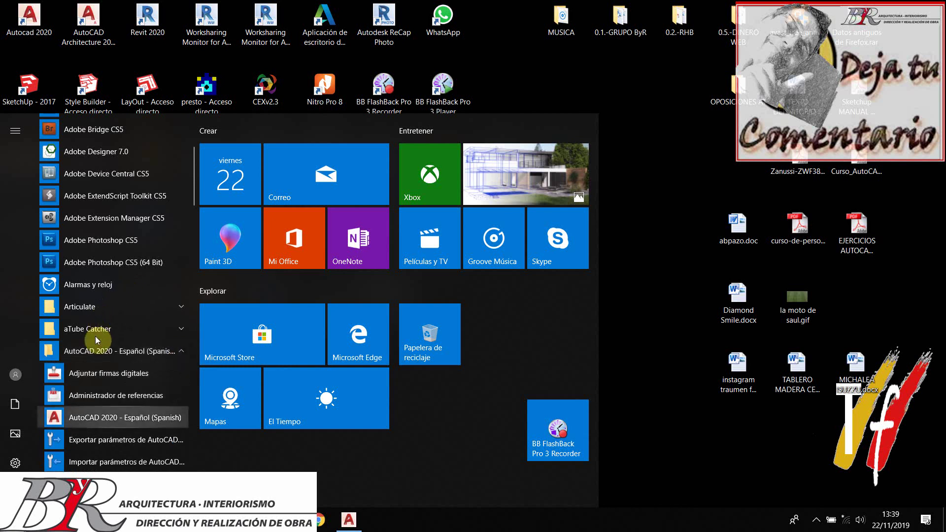
click(119, 419)
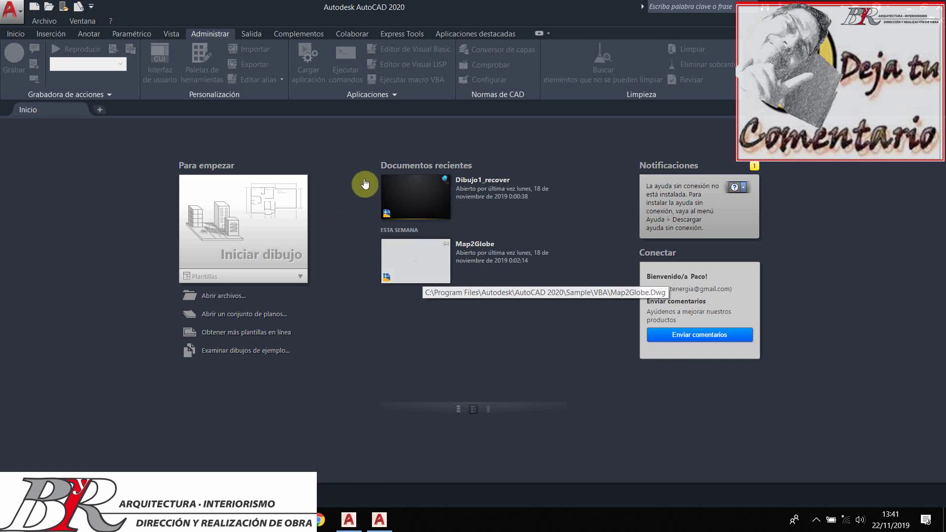
Toggle the recent-document pins until Map2Globe and Dibujo1_recover are both pinned, Map2Globe first.
click(445, 179)
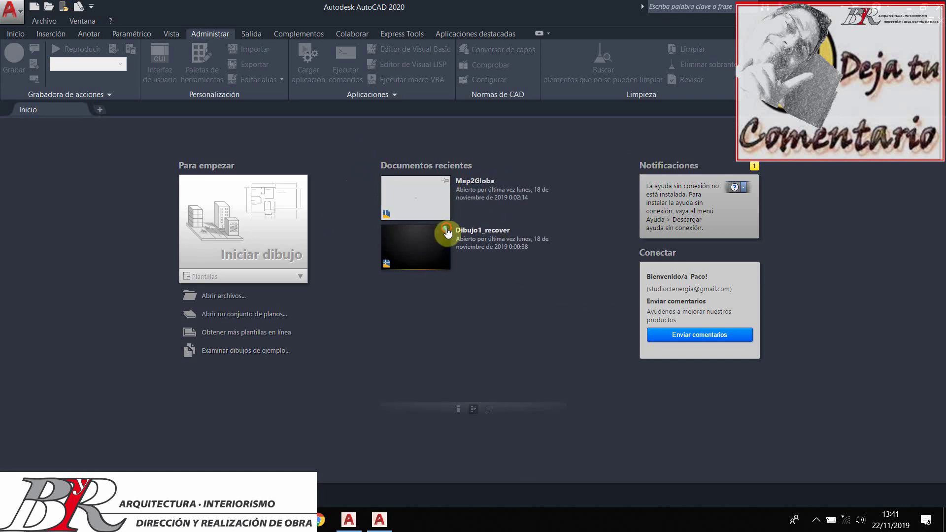
click(445, 230)
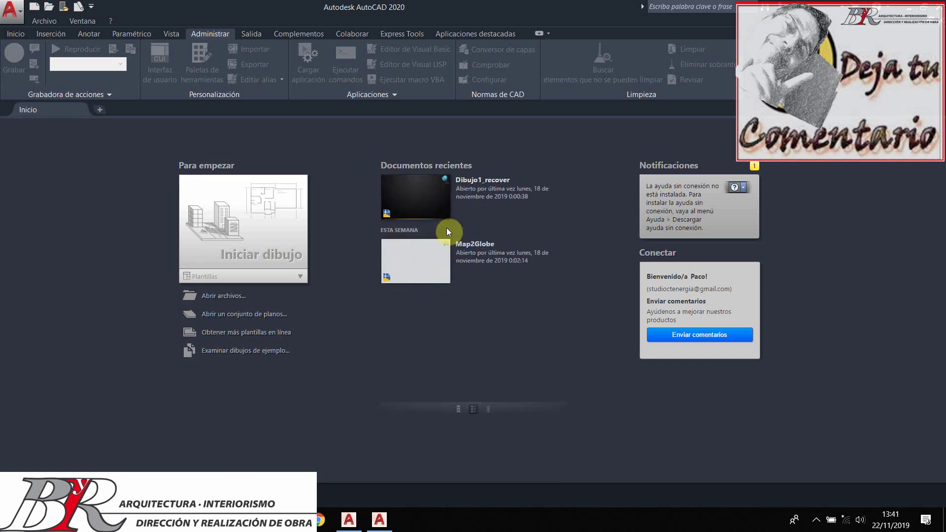
click(445, 179)
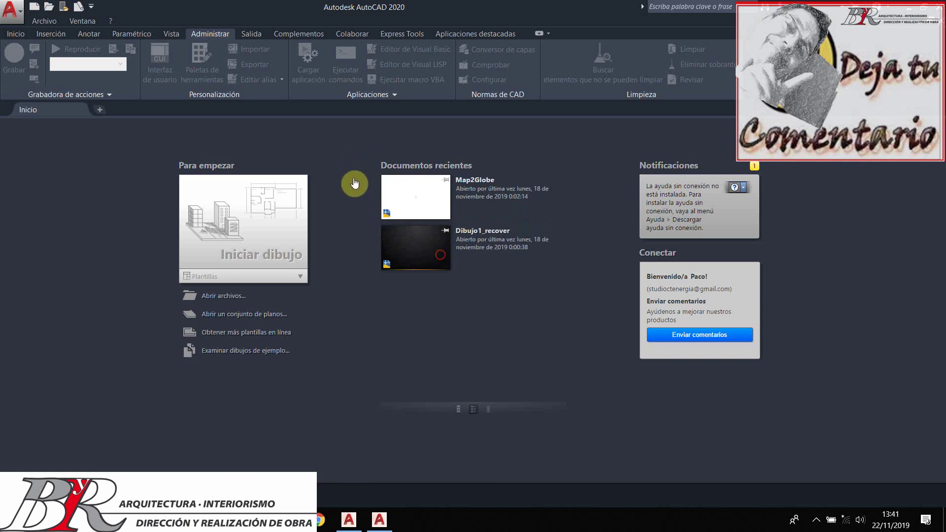
click(445, 179)
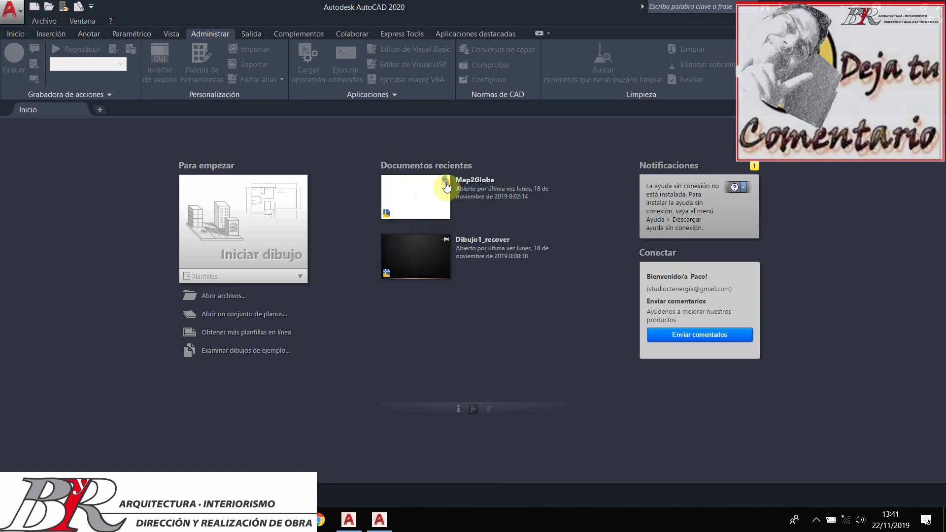
click(445, 243)
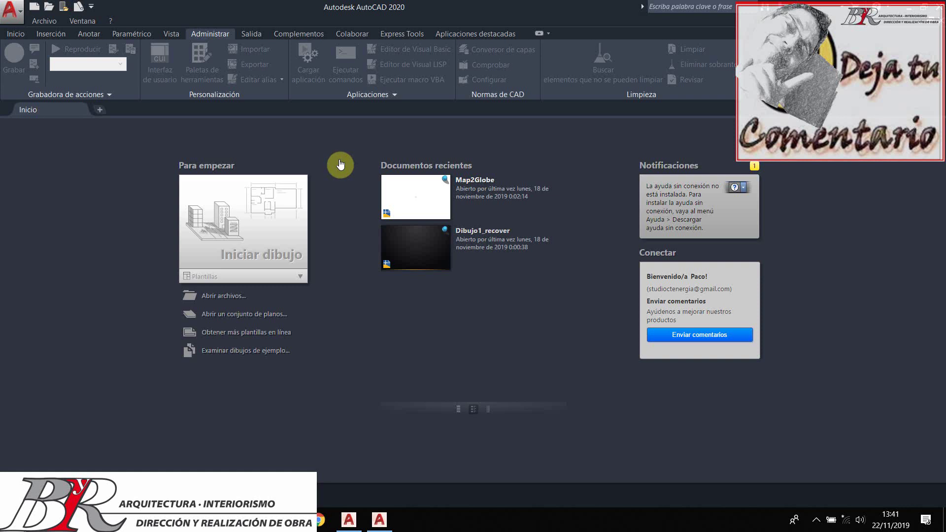
Open Map2Globe from recent documents as read-only.
click(423, 201)
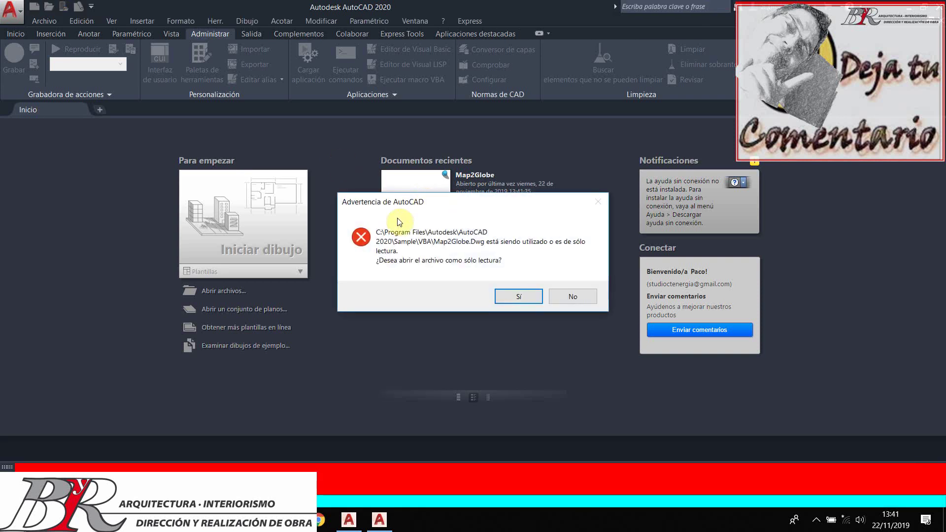
click(509, 295)
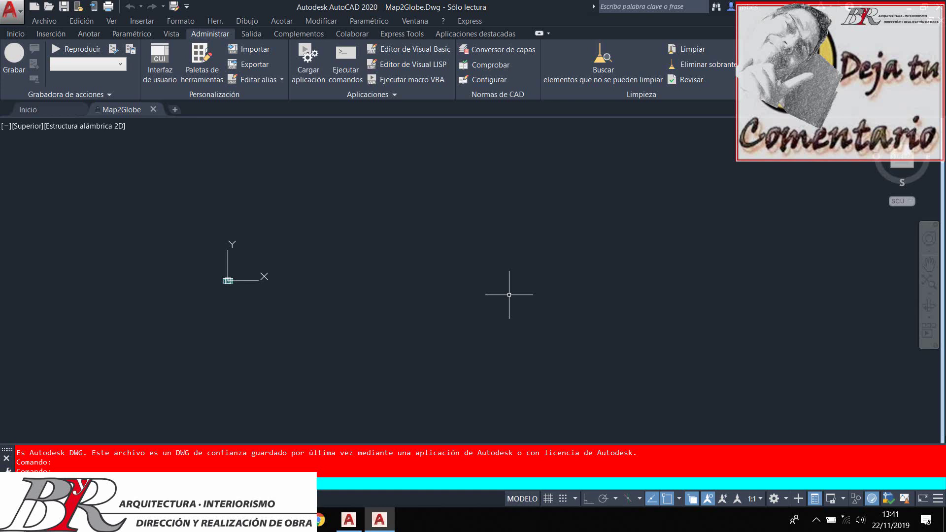
scroll(435, 298, down, 2)
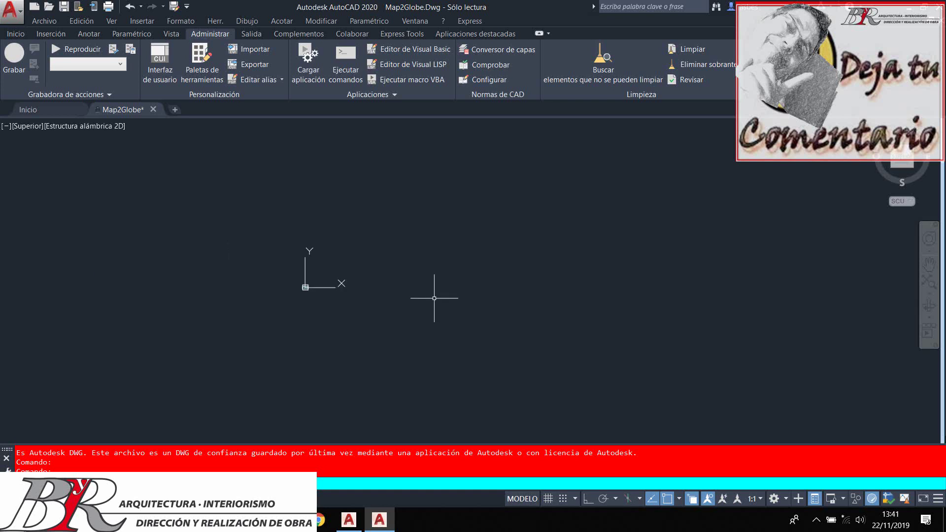
scroll(434, 298, up, 4)
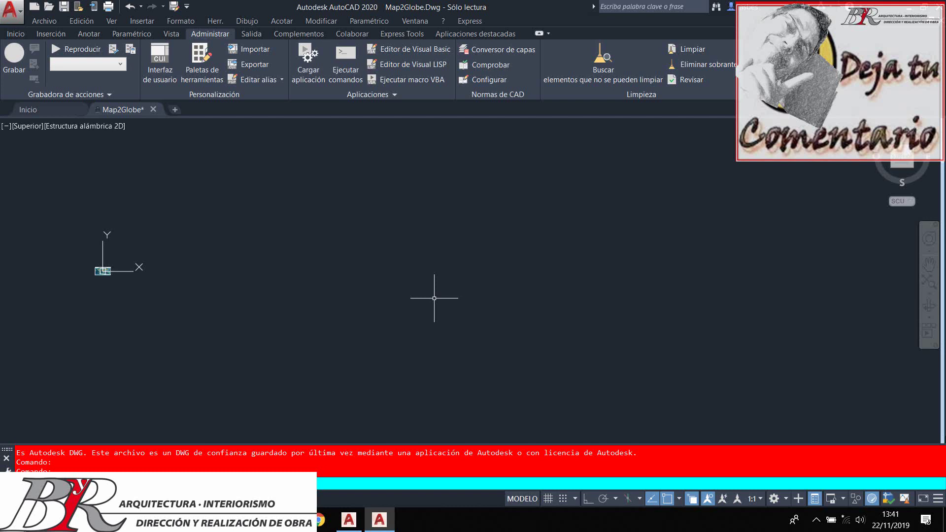
Zoom to the full extents of the world map, then close the Map2Globe drawing.
text(z)
key(Return)
text(Z)
key(Return)
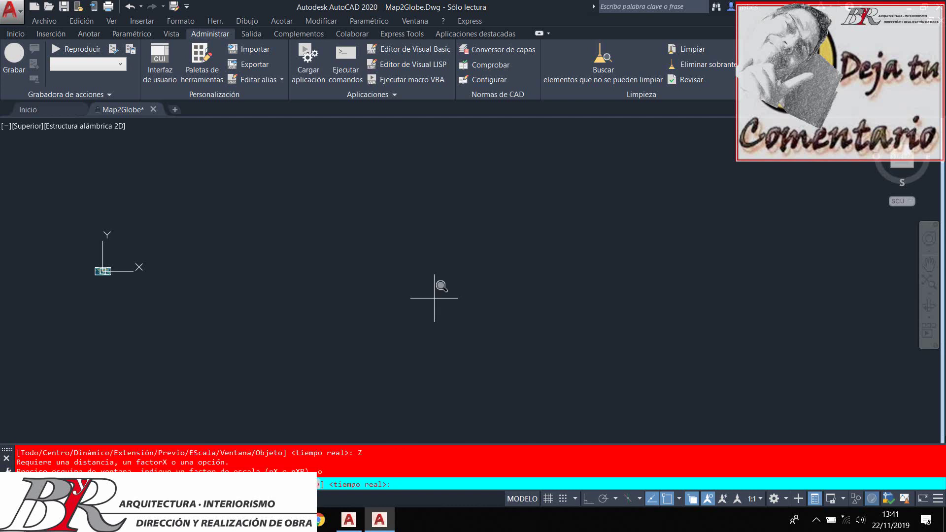
key(Return)
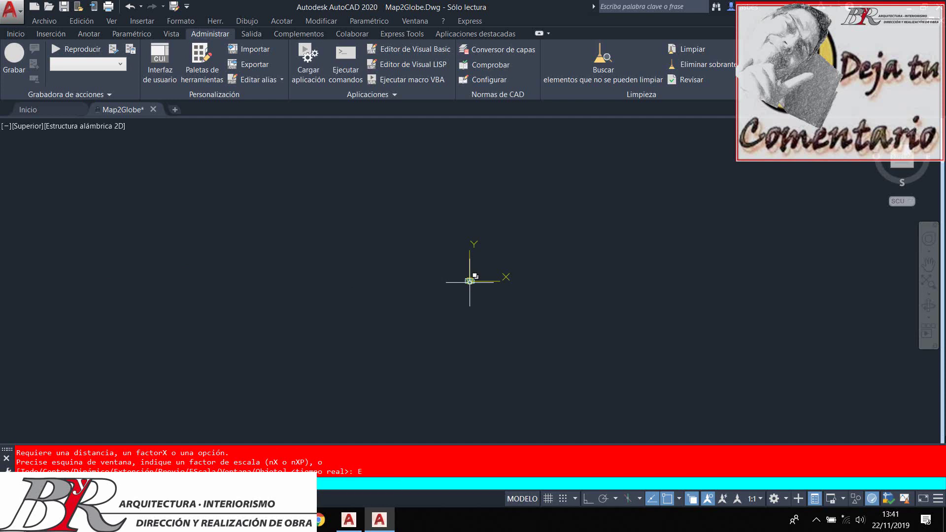
scroll(471, 282, up, 8)
scroll(471, 276, up, 3)
scroll(470, 269, up, 2)
scroll(470, 257, up, 4)
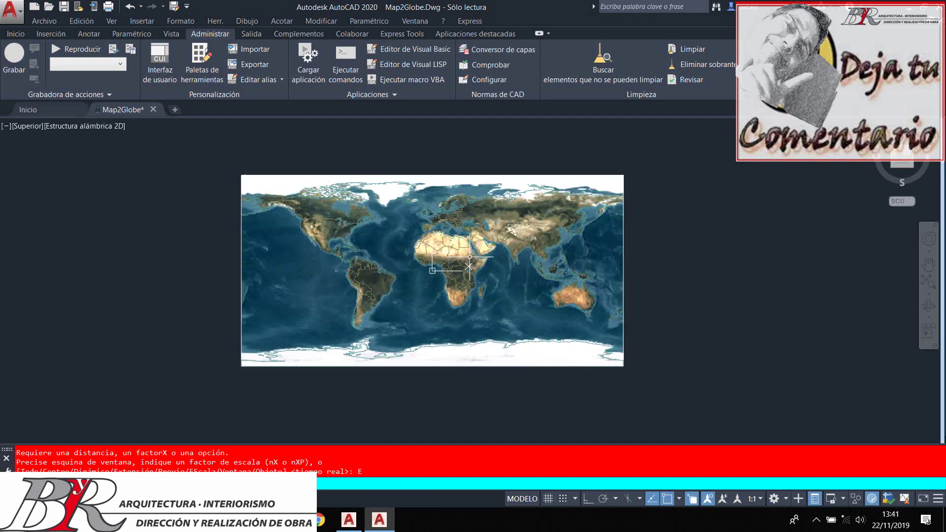
scroll(470, 257, up, 3)
scroll(470, 256, down, 3)
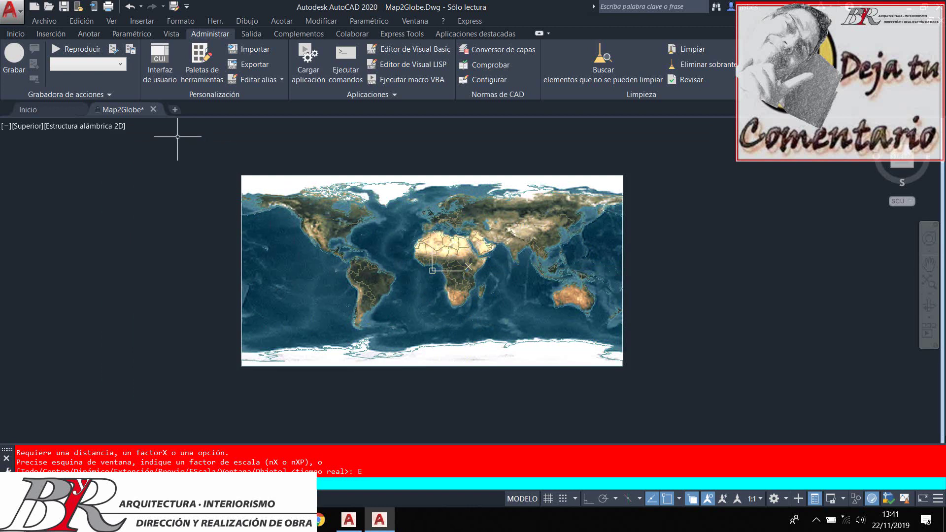
key(ctrl+F4)
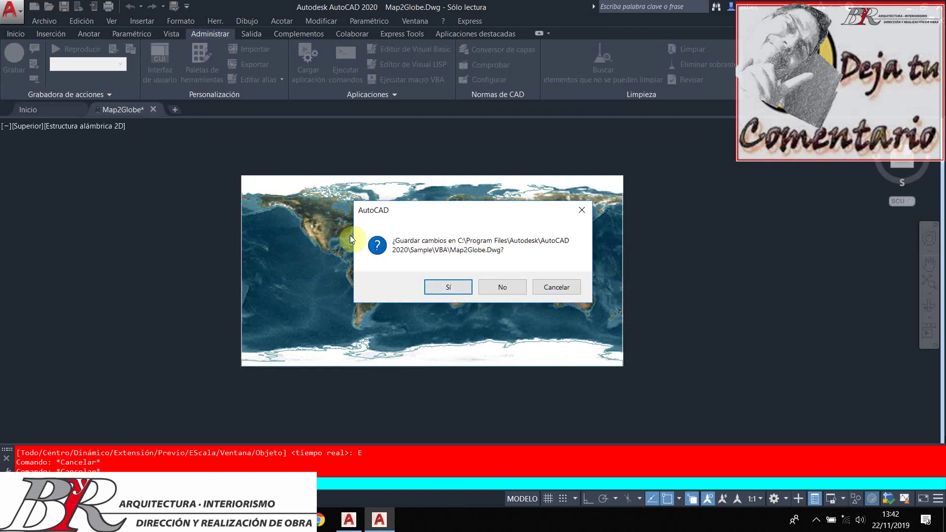
Close Map2Globe without saving and try the large-thumbnail, detail and list views of recent documents.
click(502, 287)
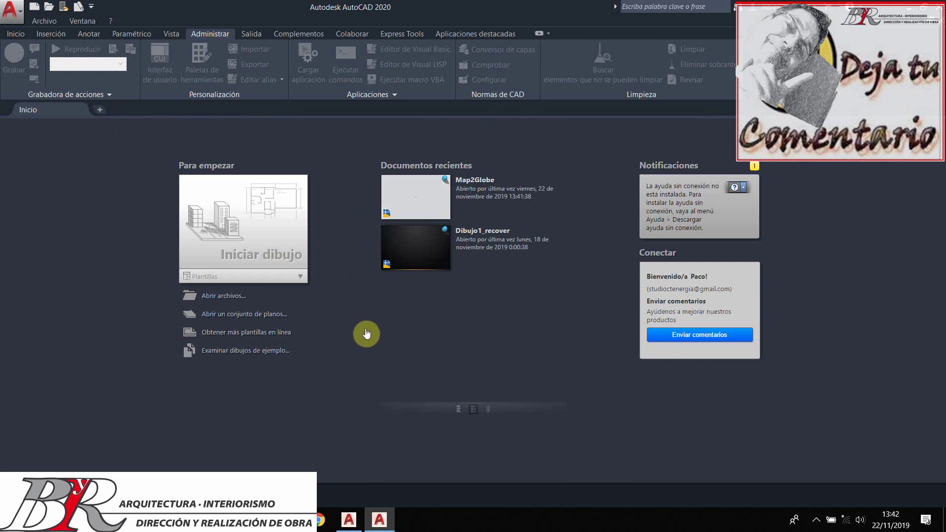
click(459, 410)
click(473, 410)
click(488, 410)
click(473, 410)
click(459, 409)
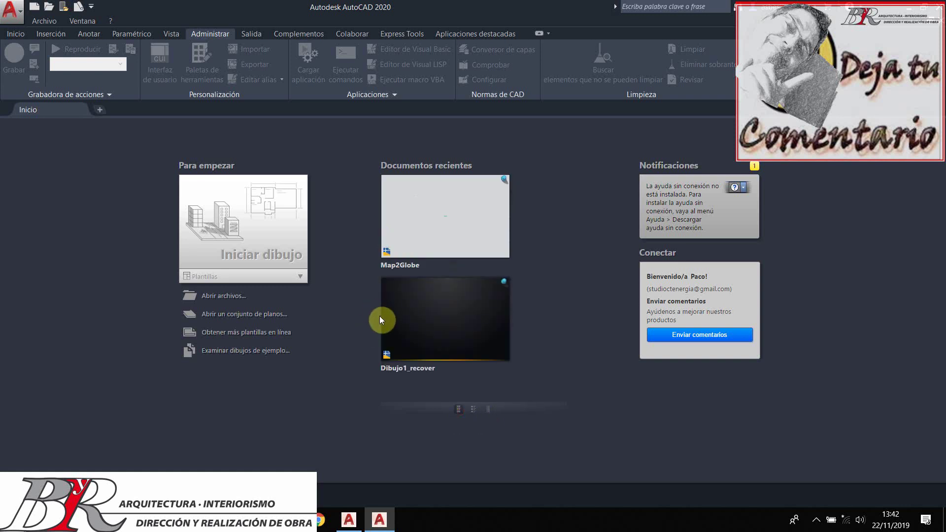
Leave recent documents as a compact list and bring up the drawing-file browser.
click(473, 409)
click(488, 410)
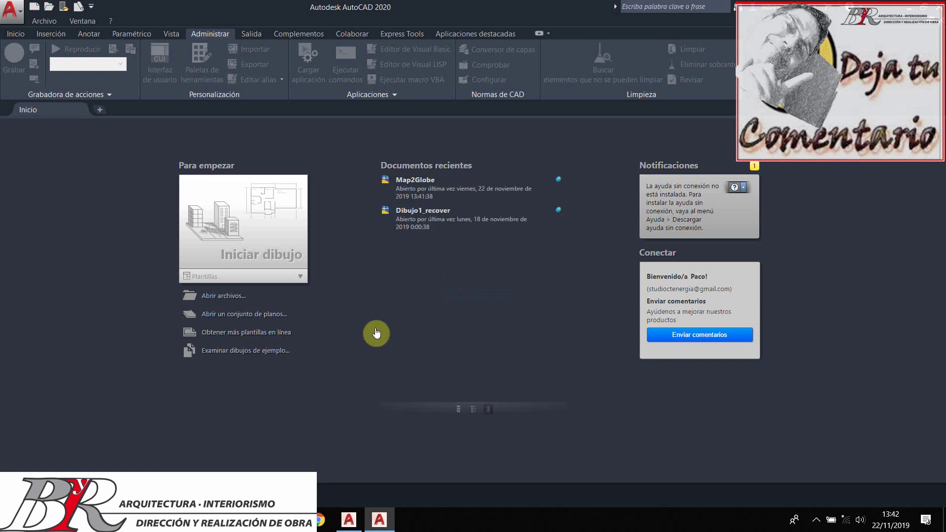
click(474, 410)
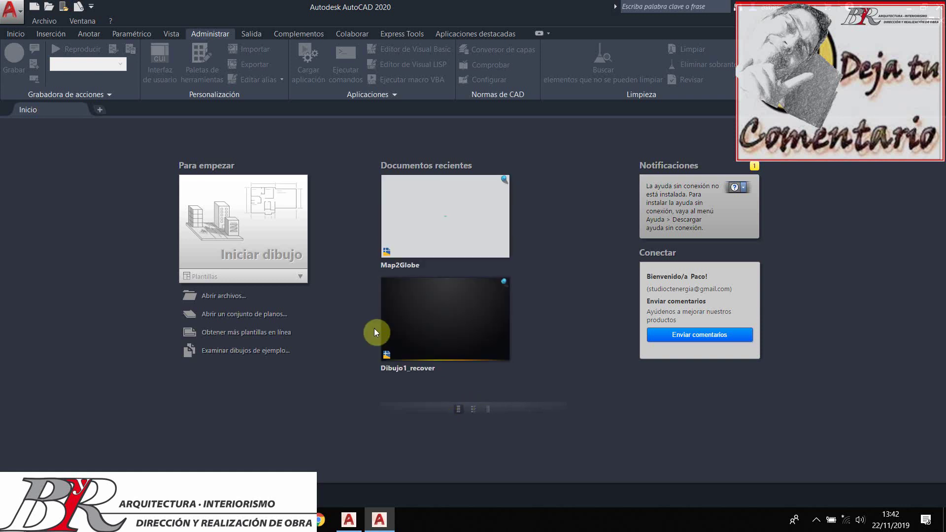
click(473, 410)
click(486, 411)
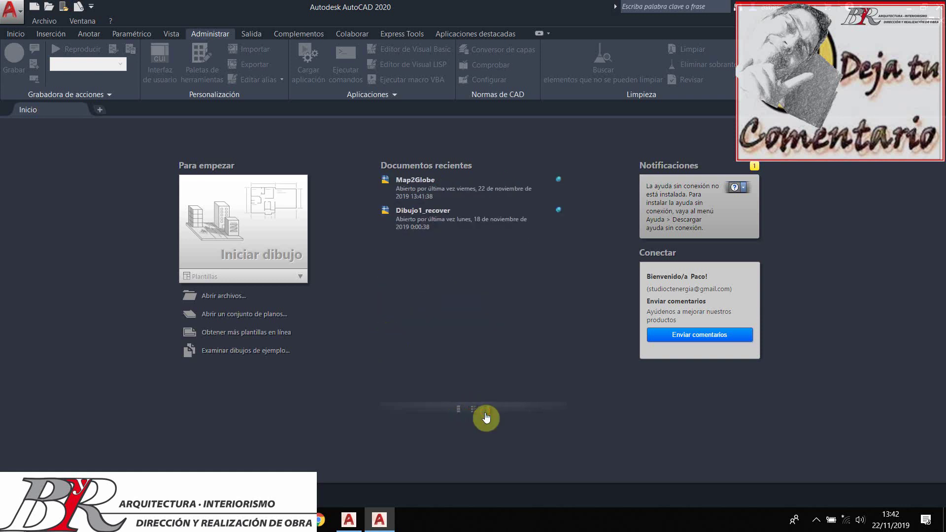
click(231, 303)
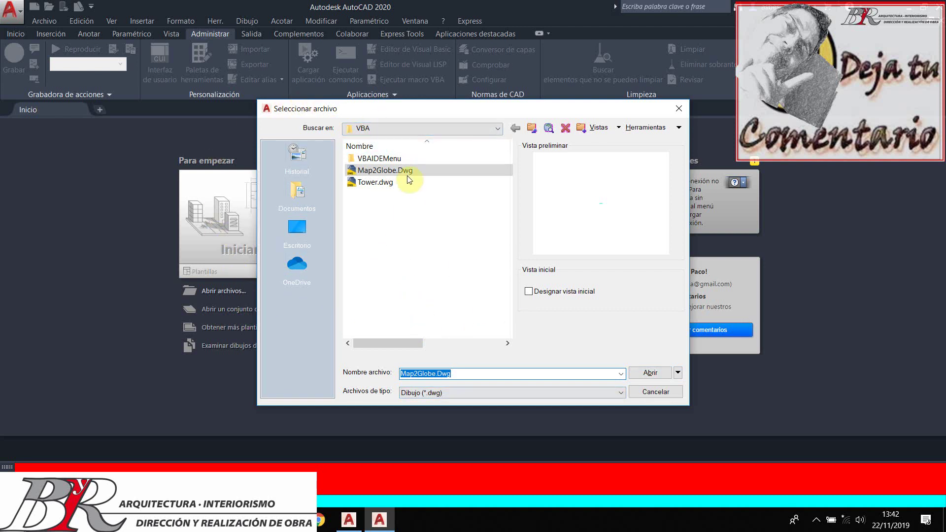
Open Tower.dwg with Abrir parcialmente, accepting read-only mode.
click(377, 183)
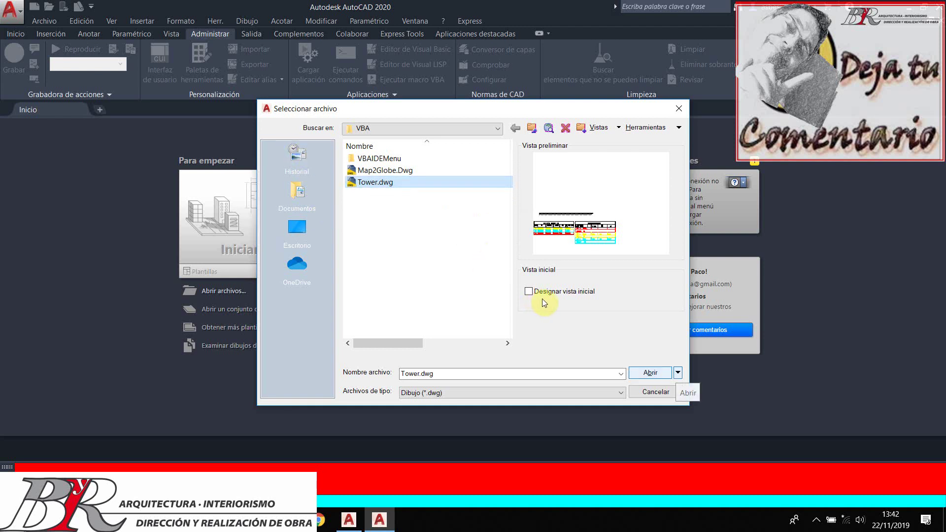
click(678, 373)
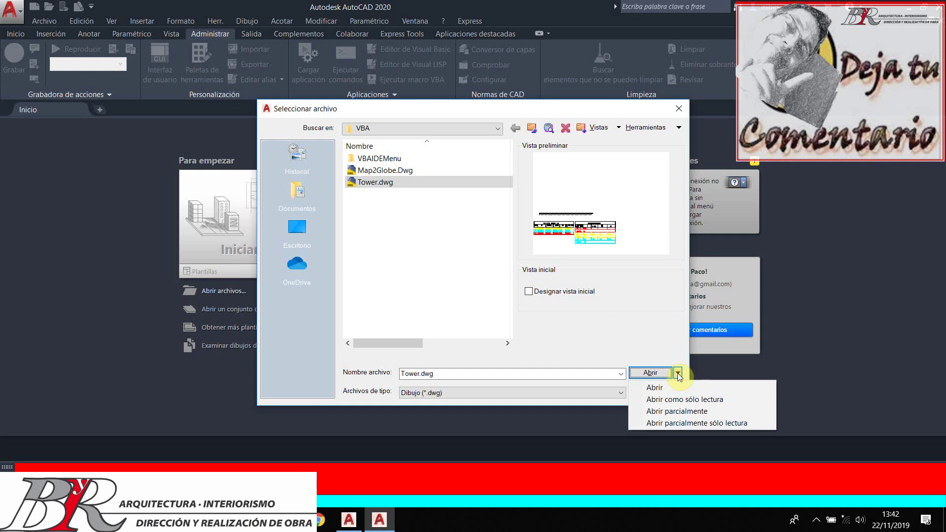
key(Down)
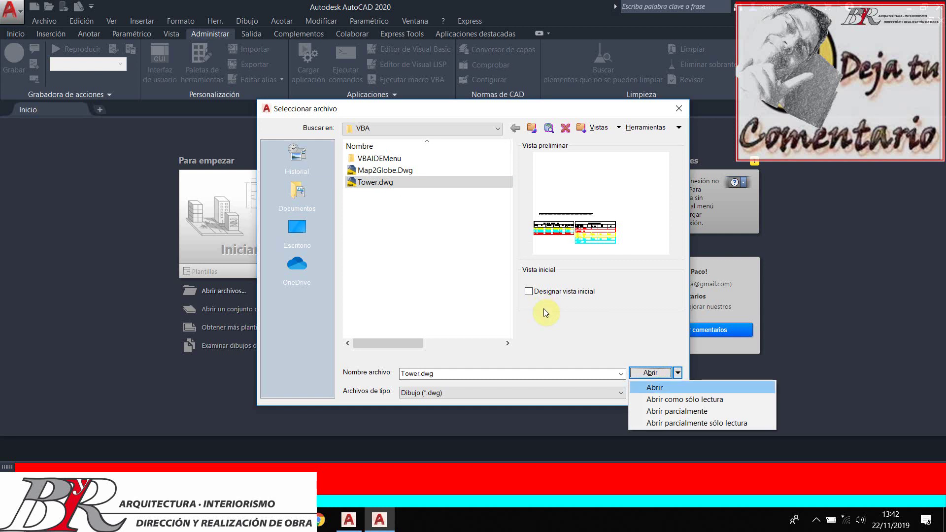
key(Down)
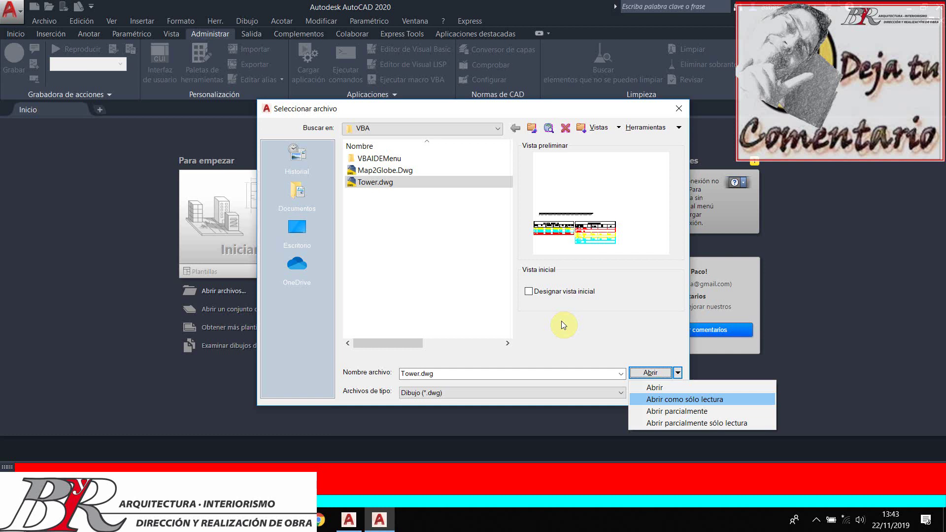
click(696, 417)
click(515, 292)
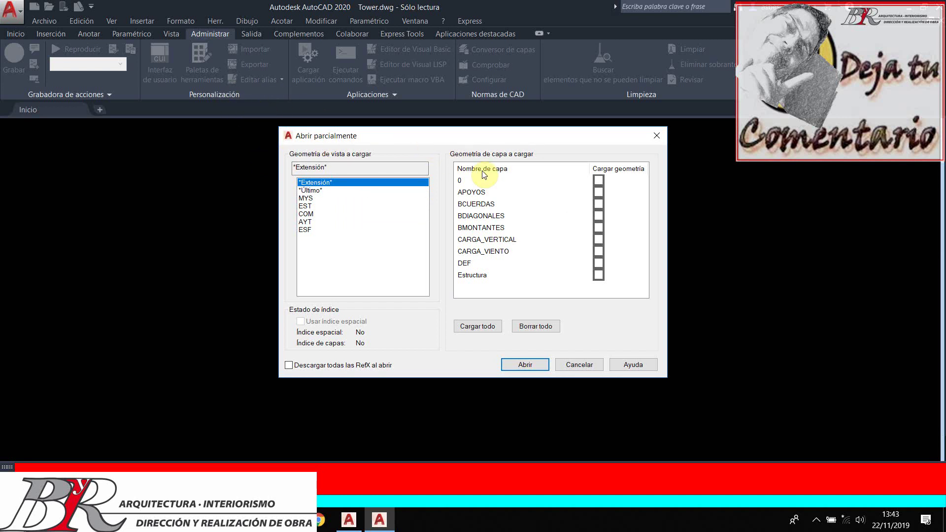
Try views MYS, AYT and ESF, and mark layers 0, APOYOS, BCUERDAS and BDIAGONALES for loading.
click(305, 198)
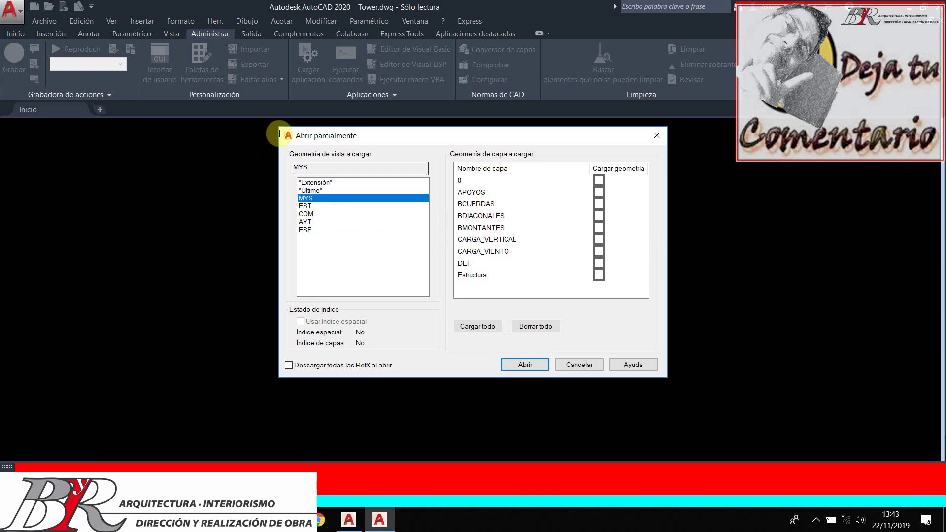
click(306, 222)
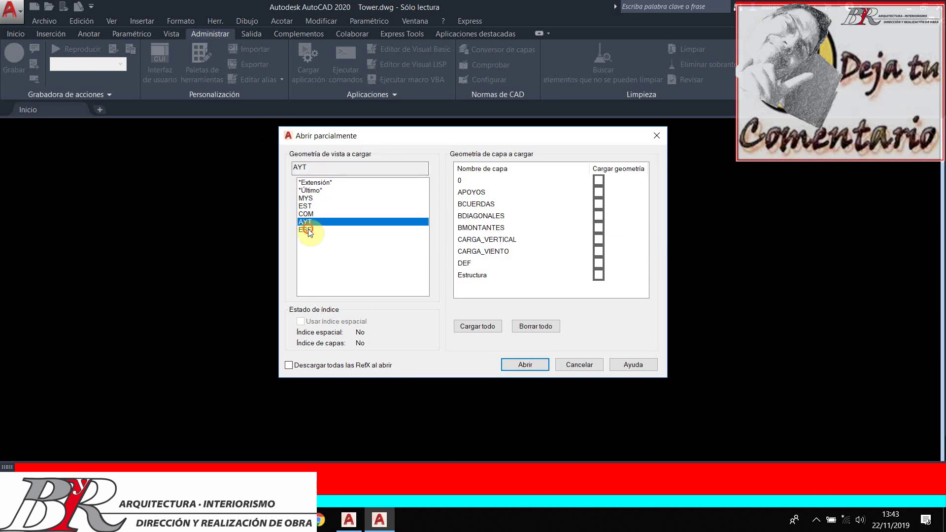
click(307, 230)
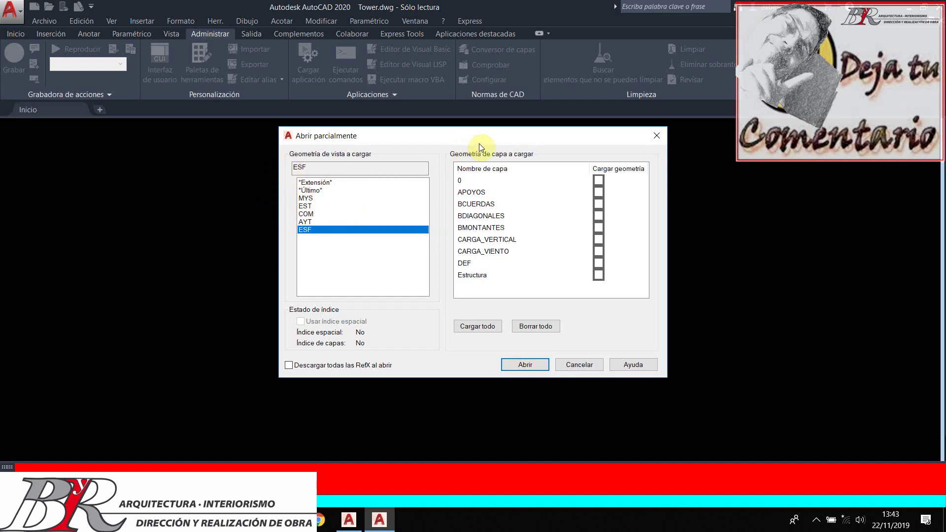
click(598, 179)
click(599, 192)
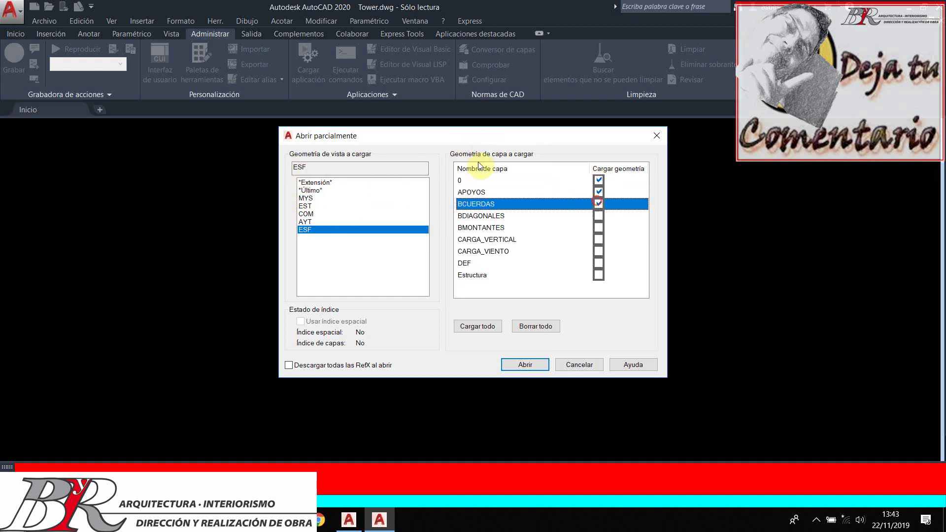
key(Down)
key(space)
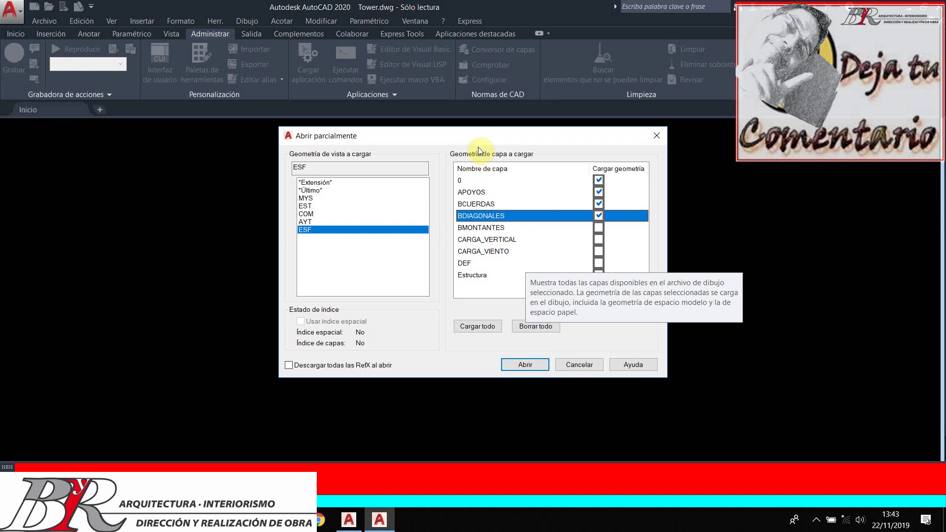
click(598, 216)
click(599, 217)
click(599, 204)
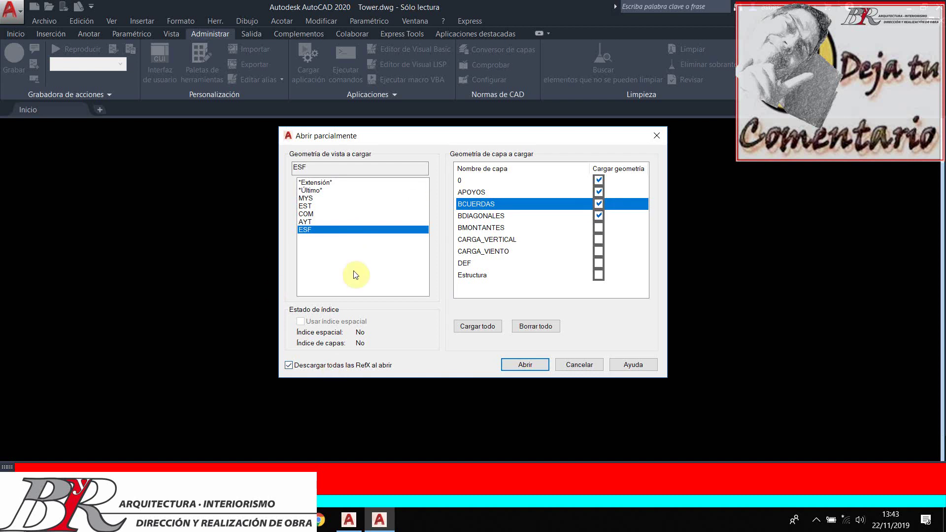
Toggle xref unloading, clear and reload all layers, then cancel the partial open.
click(366, 367)
click(365, 367)
click(525, 329)
click(479, 327)
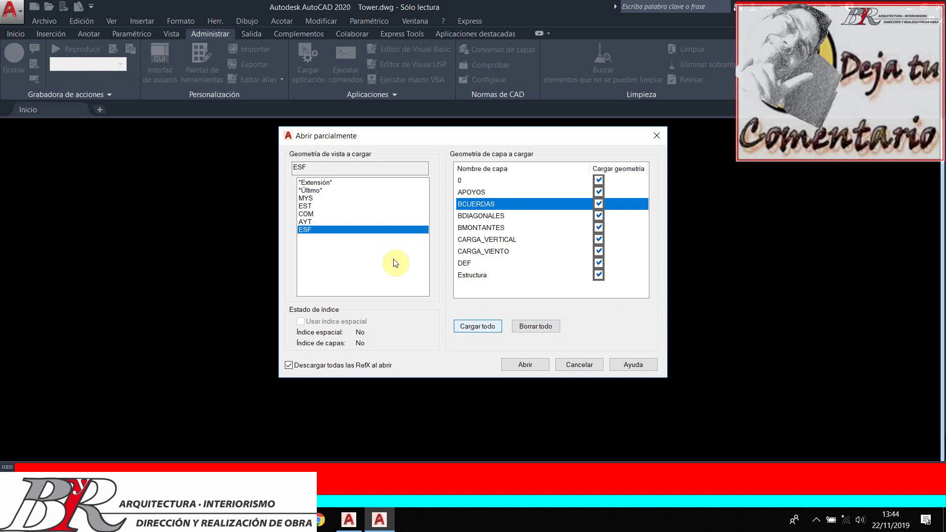
click(534, 329)
click(492, 327)
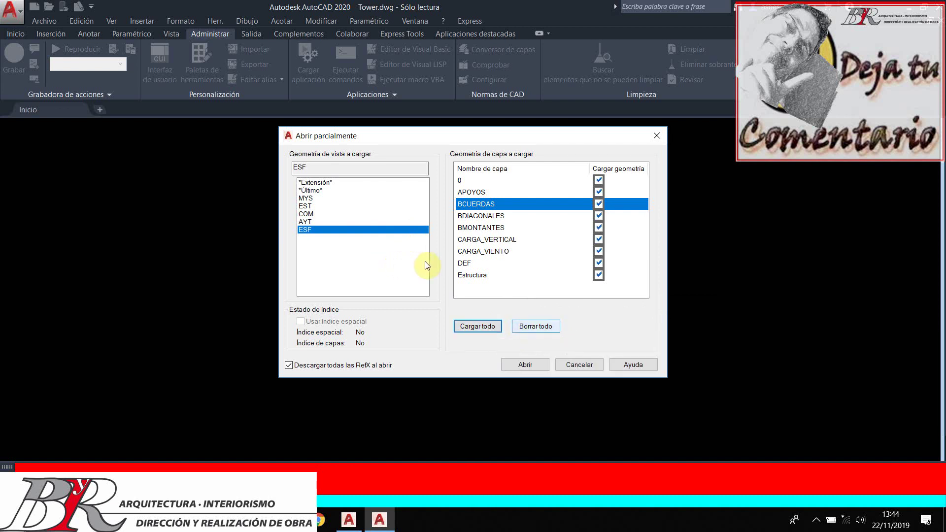
click(532, 327)
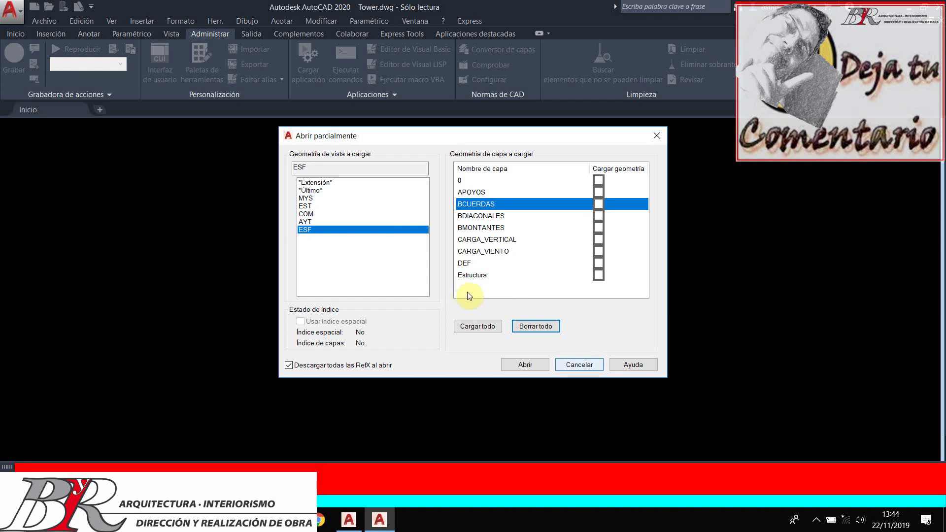
click(581, 365)
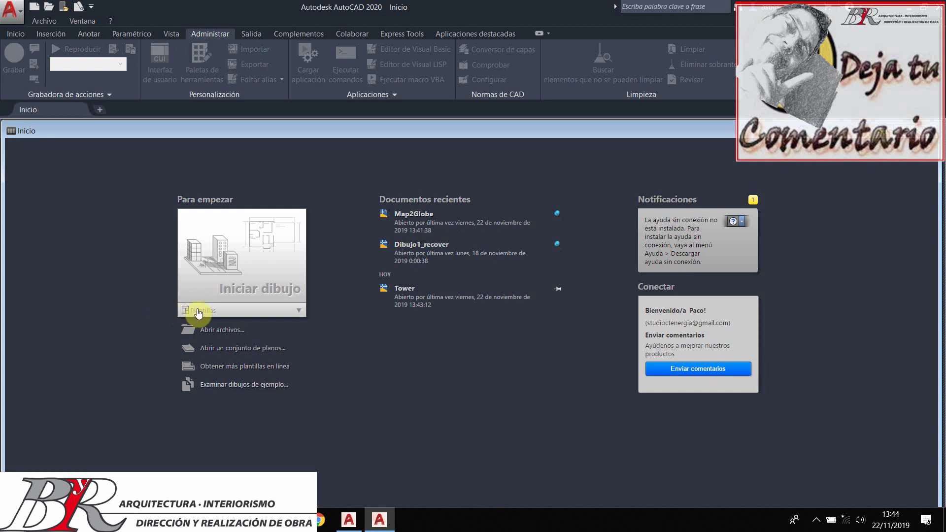
Browse to AutoCAD's Sample folder through the folder-locations list.
click(247, 386)
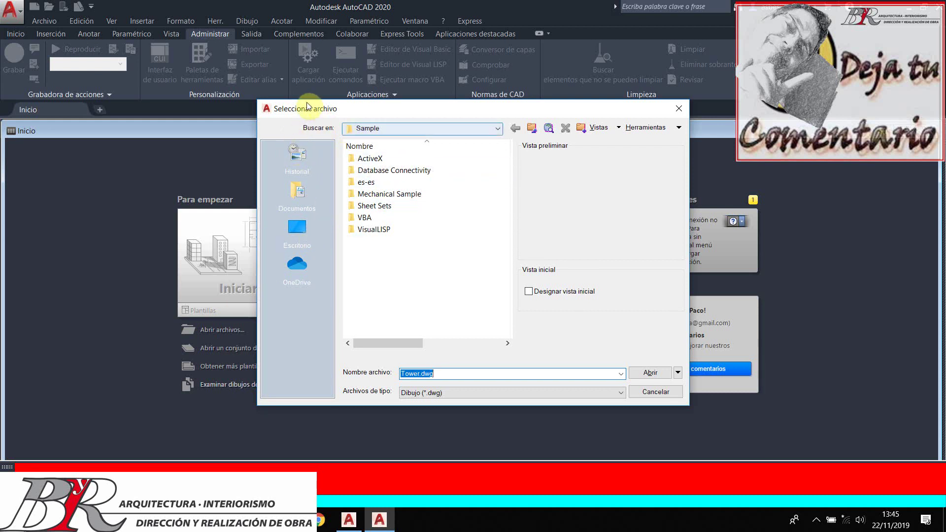
click(373, 128)
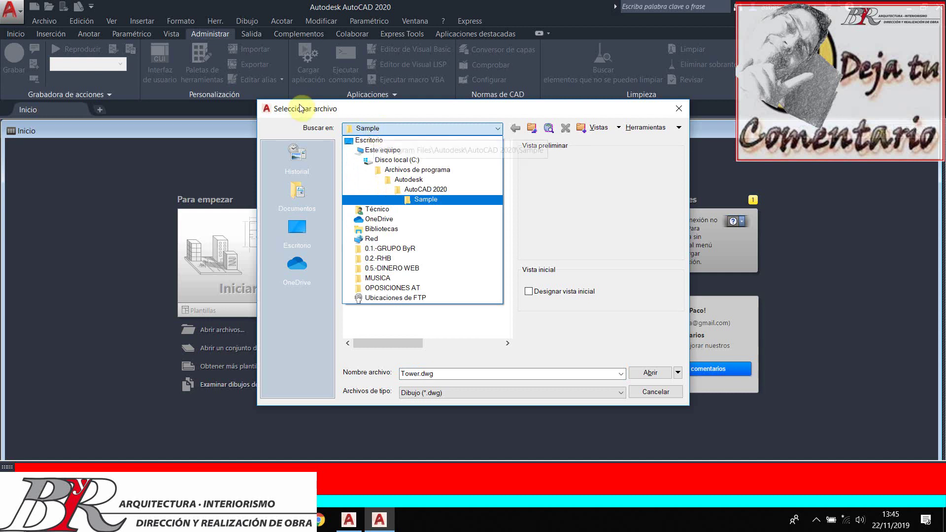
key(Down)
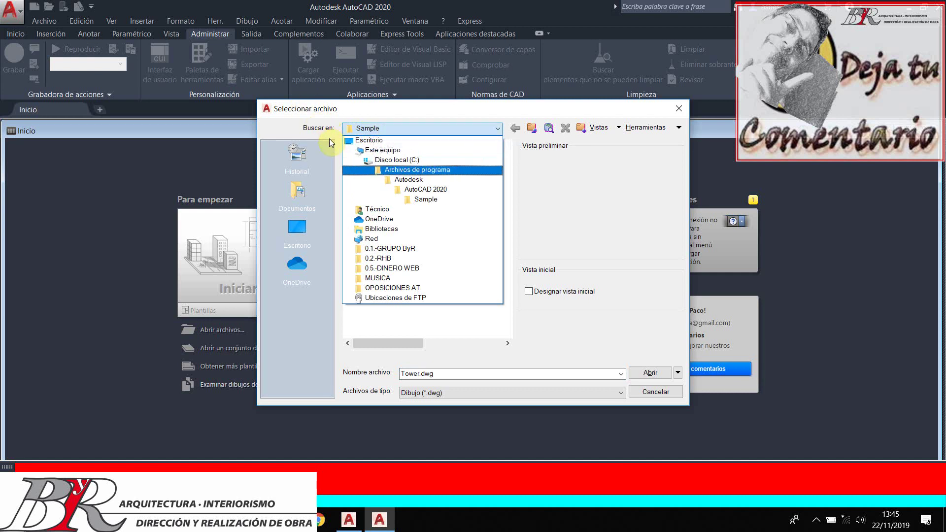
key(Down)
key(Down)
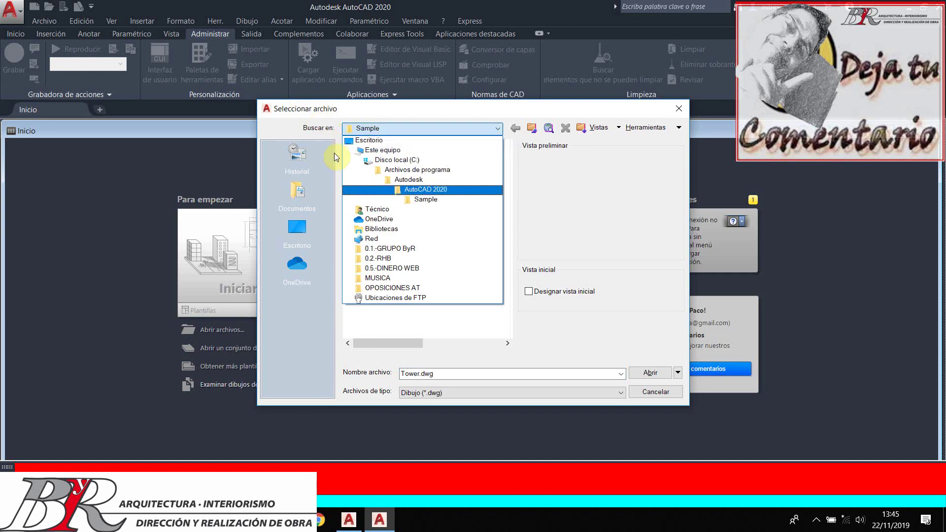
key(Down)
key(Home)
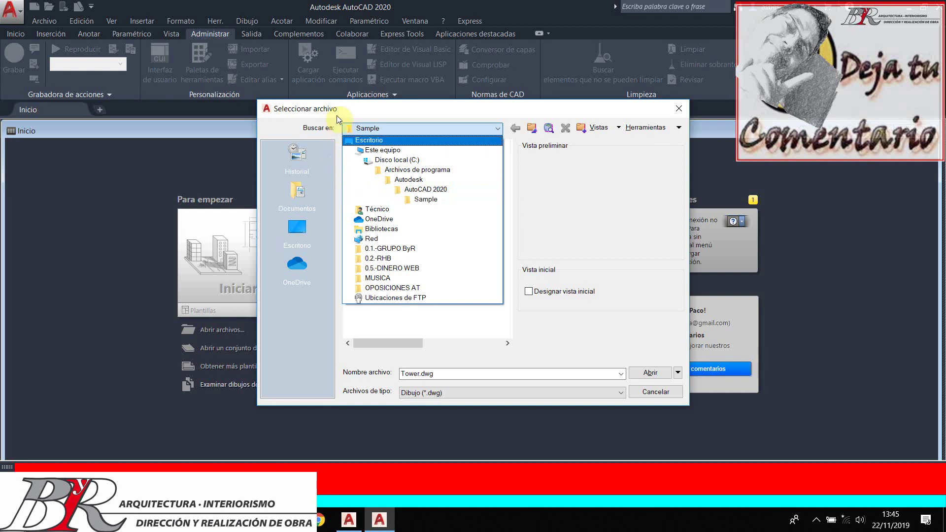
key(Escape)
Preview the sample drawings: Data Links, Multileaders, Text and Tables, and Xref.
double_click(386, 194)
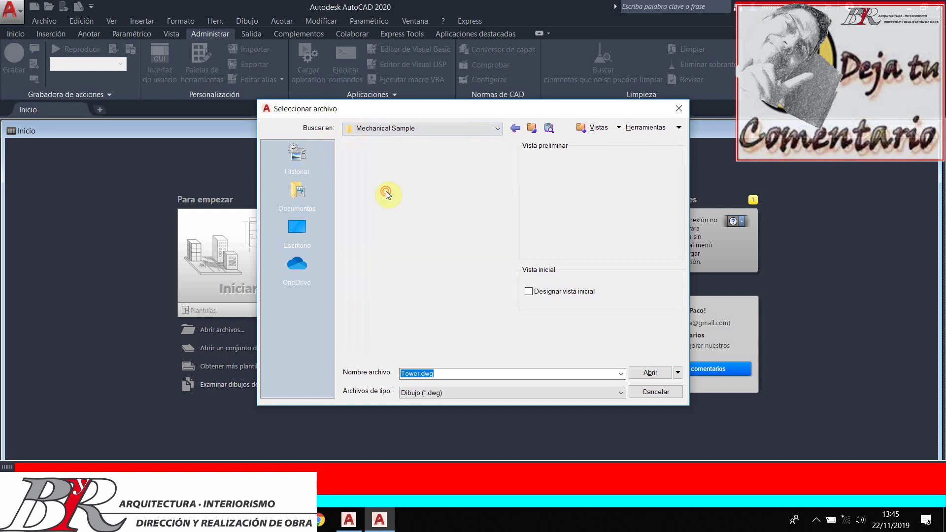
key(Up)
click(399, 172)
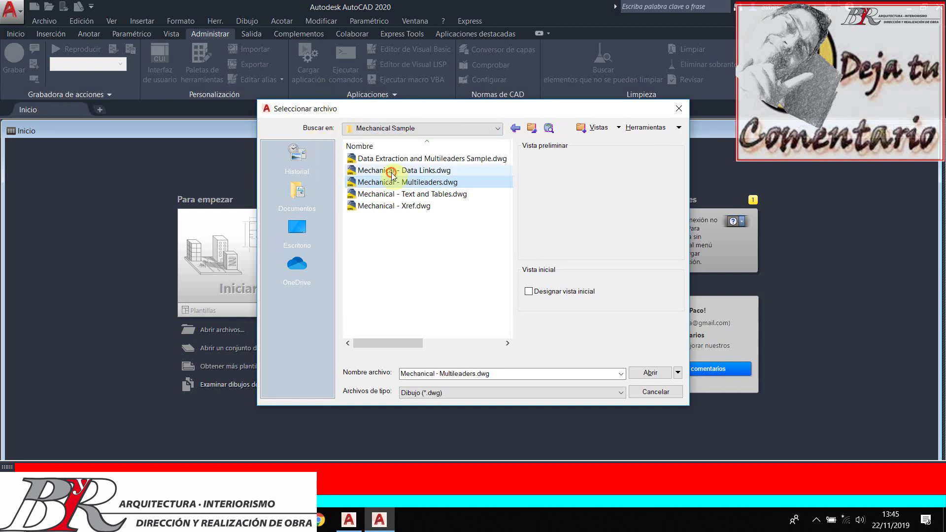
click(396, 159)
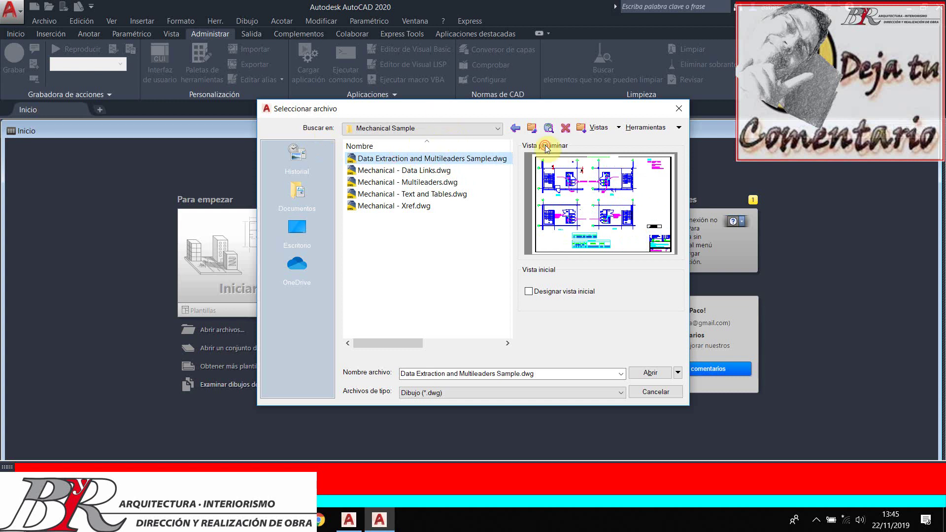
click(401, 206)
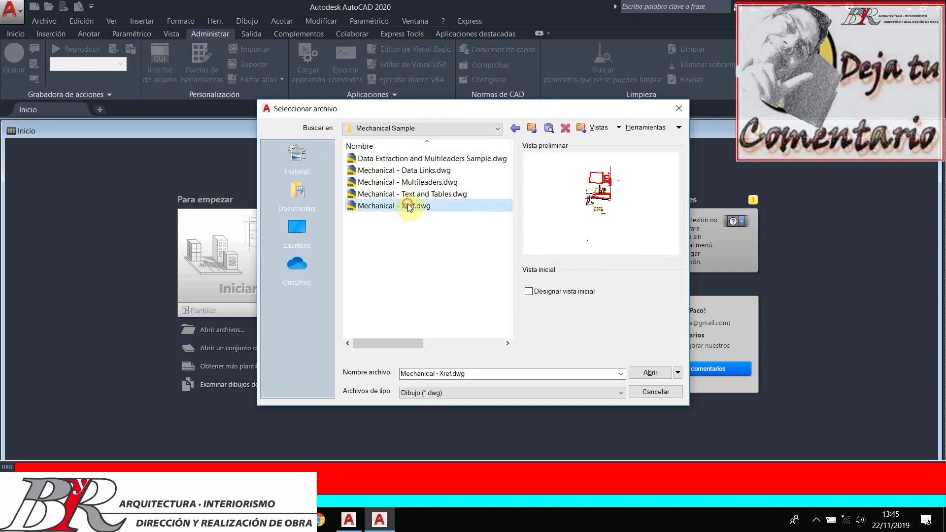
click(409, 194)
key(Up)
key(Up)
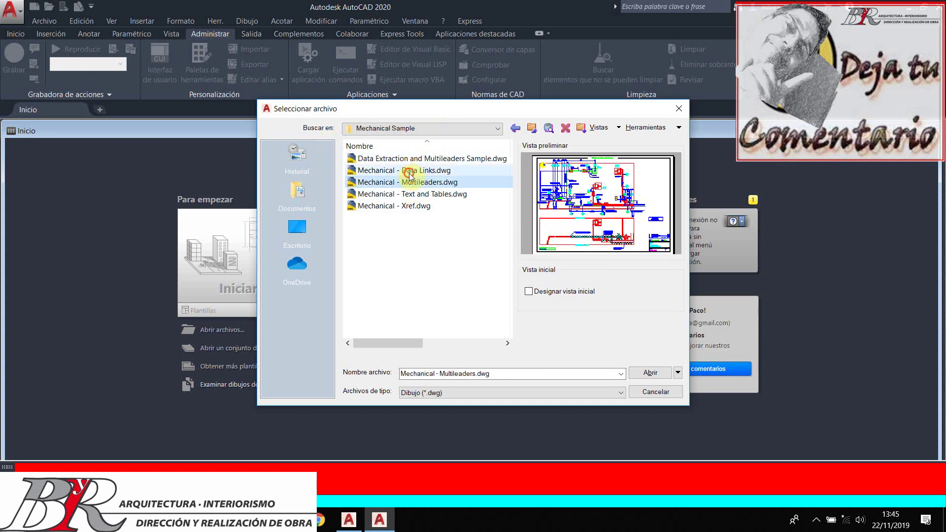
key(Up)
click(409, 162)
key(Down)
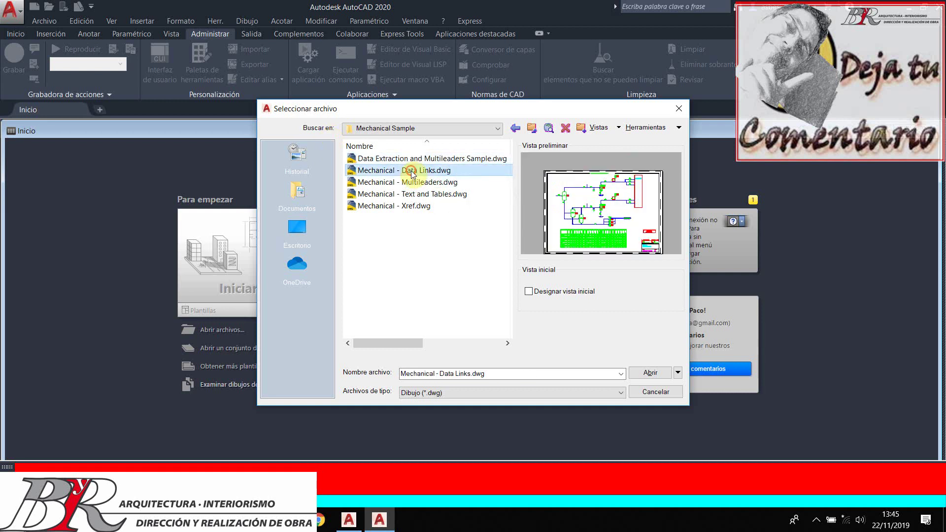
key(Down)
click(413, 194)
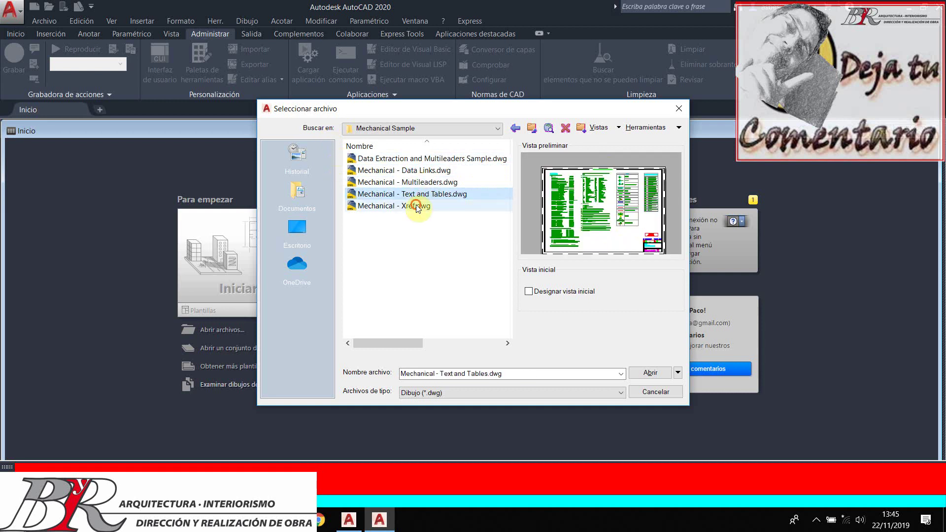
click(417, 206)
click(458, 195)
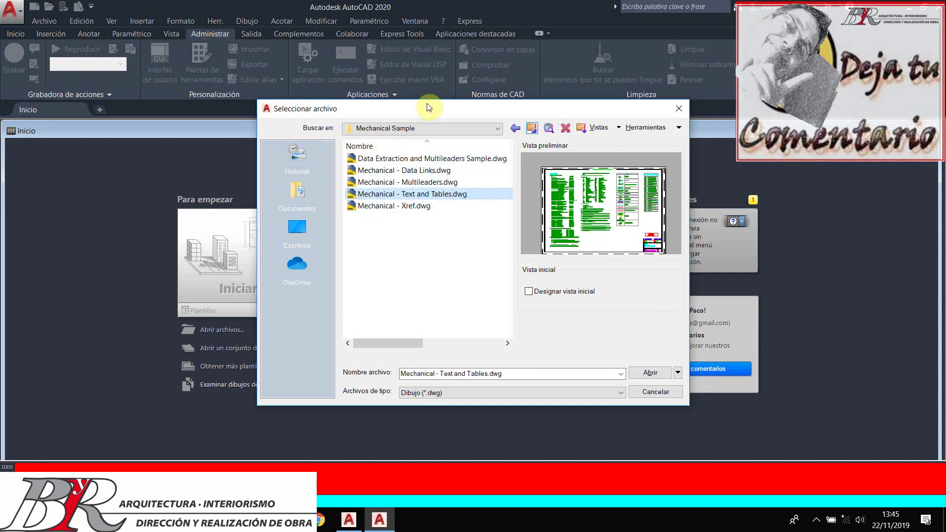
Open Floor Plan Sample.dwg from the Database Connectivity sample folder.
key(BackSpace)
double_click(399, 173)
click(398, 173)
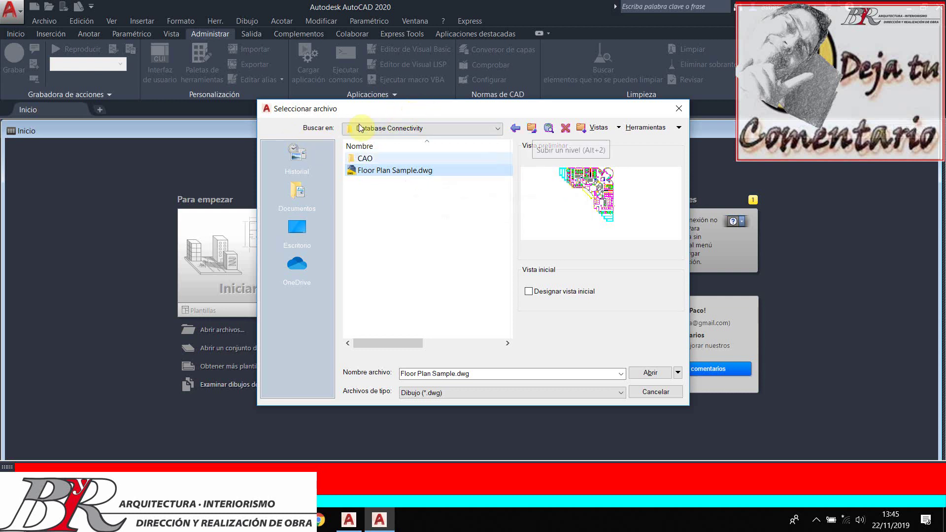
click(649, 373)
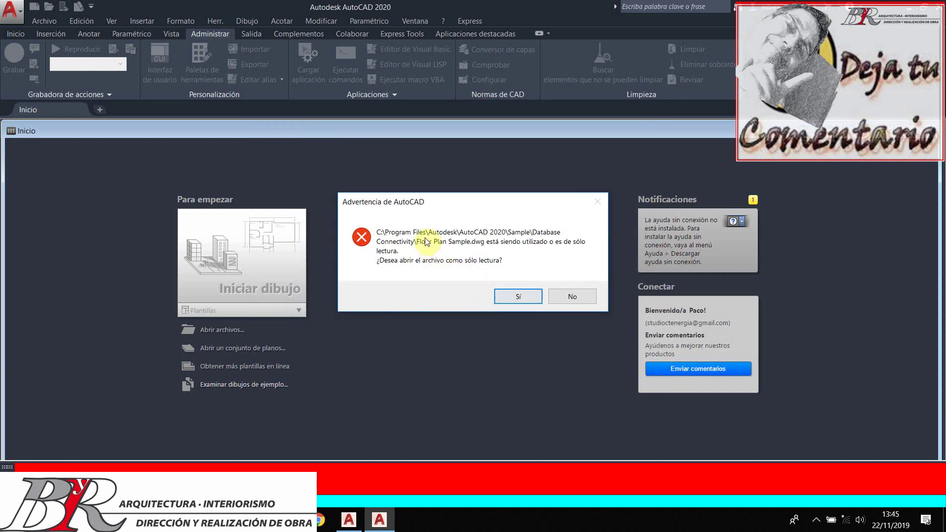
click(518, 296)
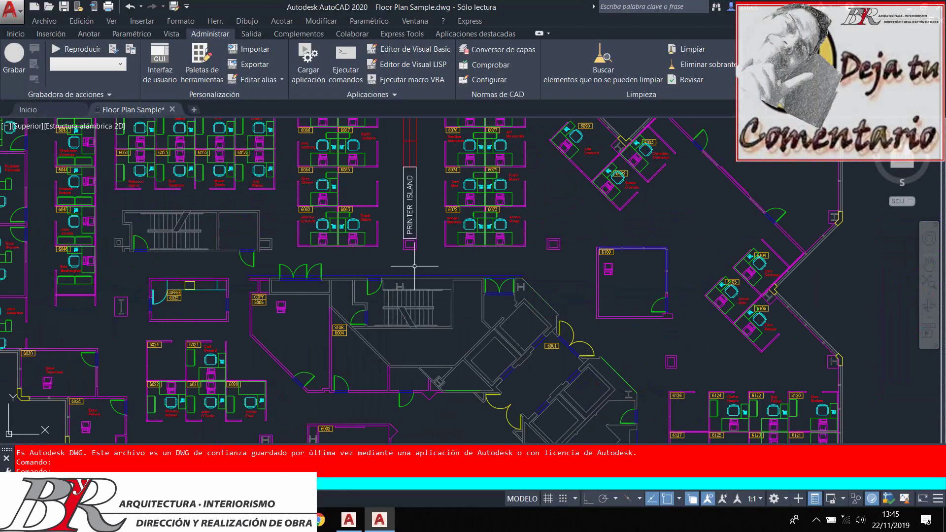
scroll(174, 186, up, 5)
scroll(292, 240, down, 5)
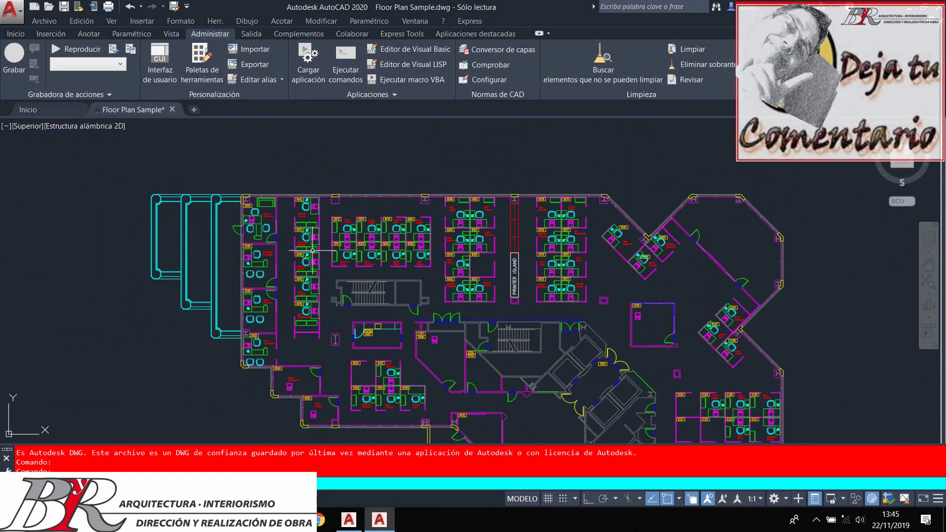
scroll(249, 197, up, 5)
scroll(249, 196, up, 2)
scroll(290, 249, down, 5)
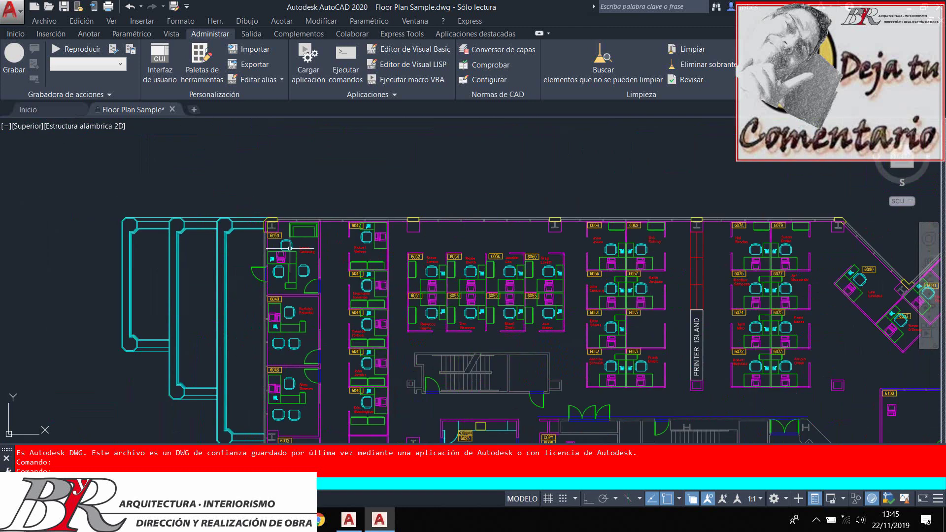
scroll(299, 370, up, 3)
scroll(316, 345, down, 5)
scroll(334, 307, down, 2)
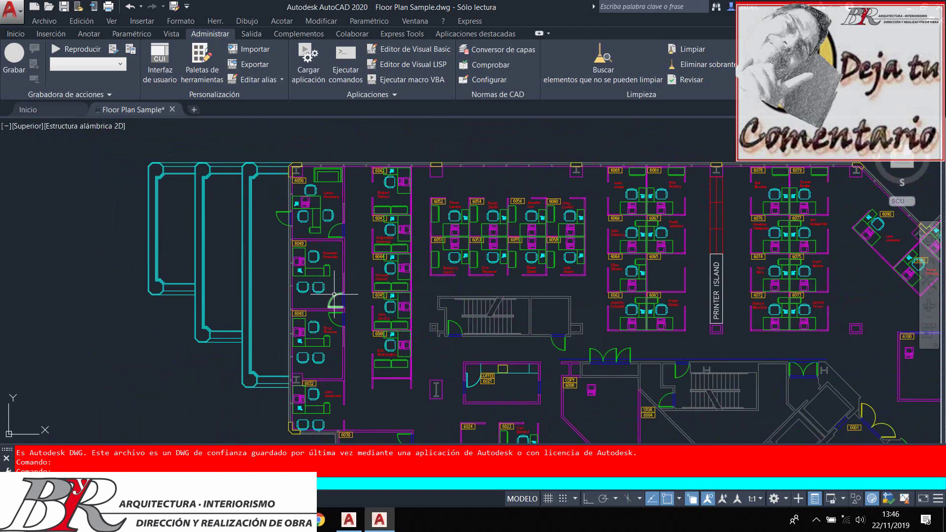
scroll(278, 328, down, 2)
scroll(327, 317, up, 5)
scroll(331, 317, up, 3)
scroll(331, 317, down, 5)
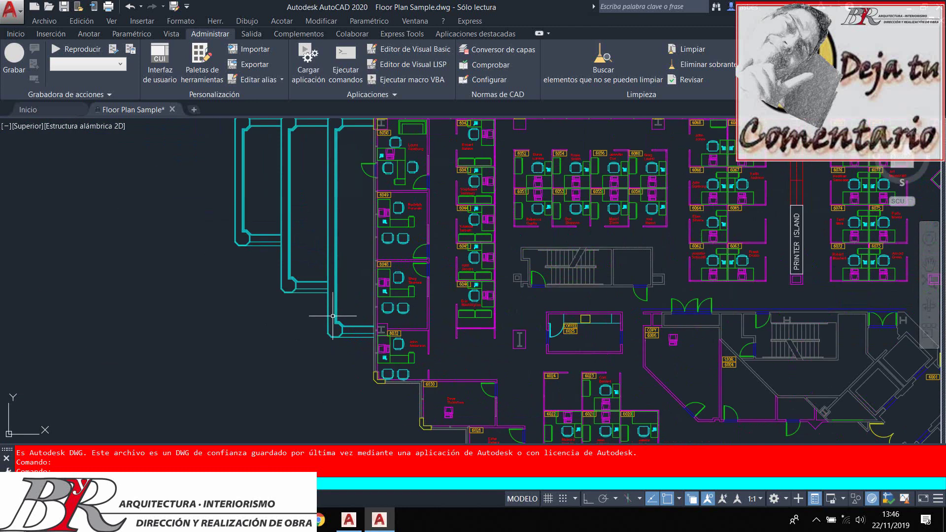
scroll(333, 316, down, 1)
scroll(332, 316, down, 3)
scroll(461, 328, up, 4)
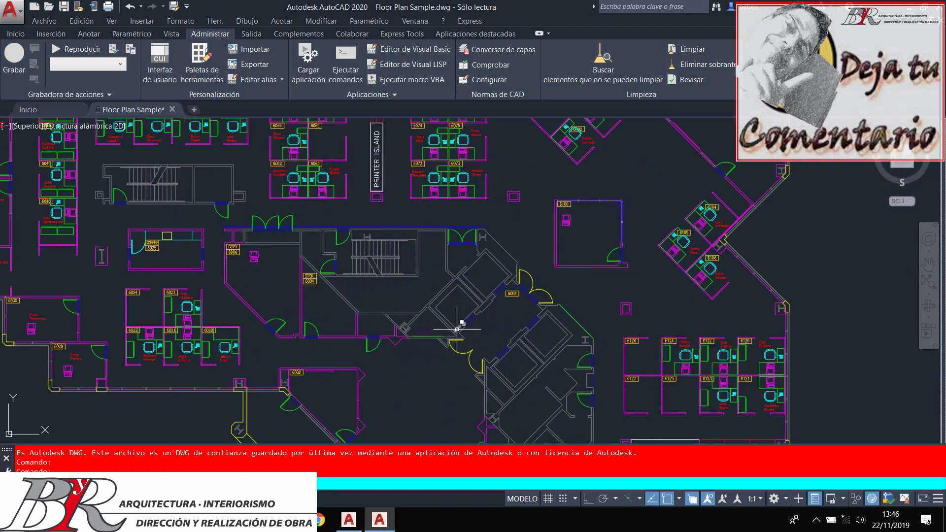
scroll(487, 211, down, 2)
scroll(487, 211, up, 5)
scroll(415, 261, up, 4)
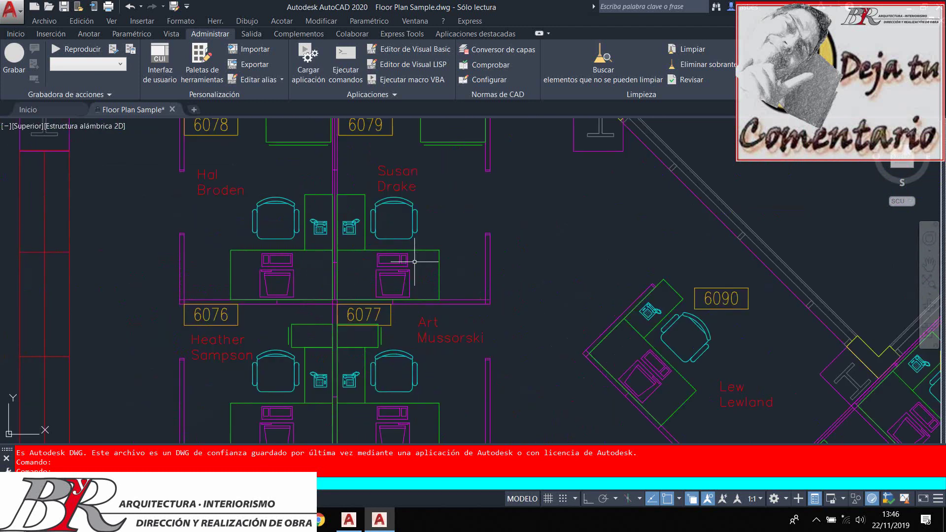
scroll(414, 262, down, 5)
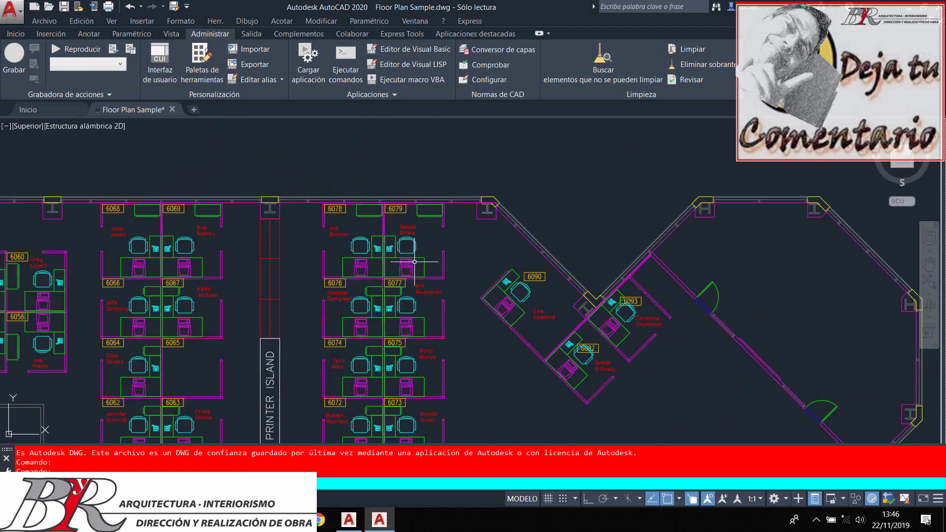
scroll(394, 324, up, 7)
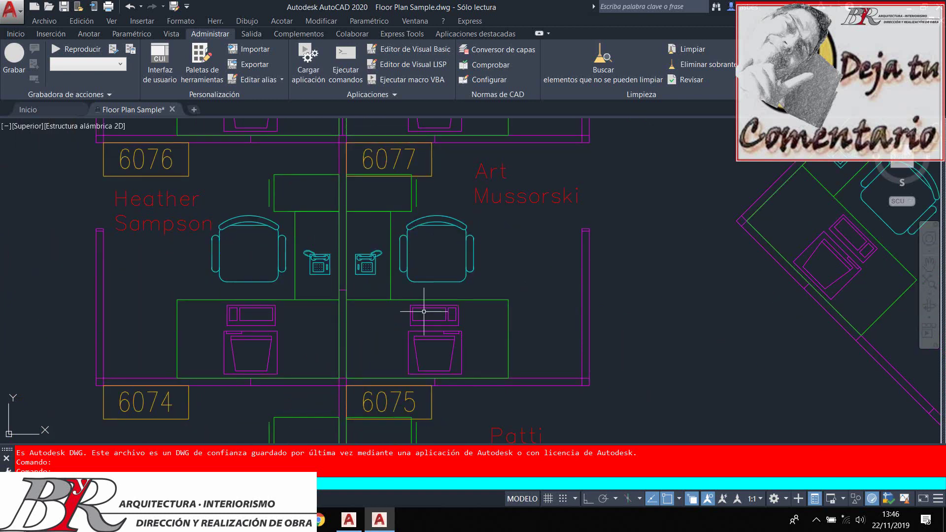
scroll(428, 312, down, 4)
scroll(461, 249, up, 4)
scroll(430, 285, up, 3)
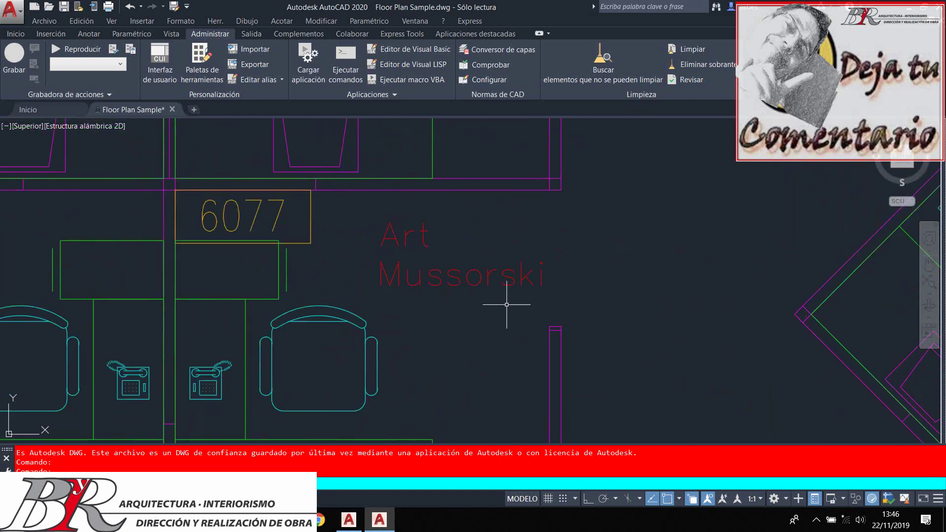
scroll(507, 306, down, 4)
scroll(237, 303, up, 6)
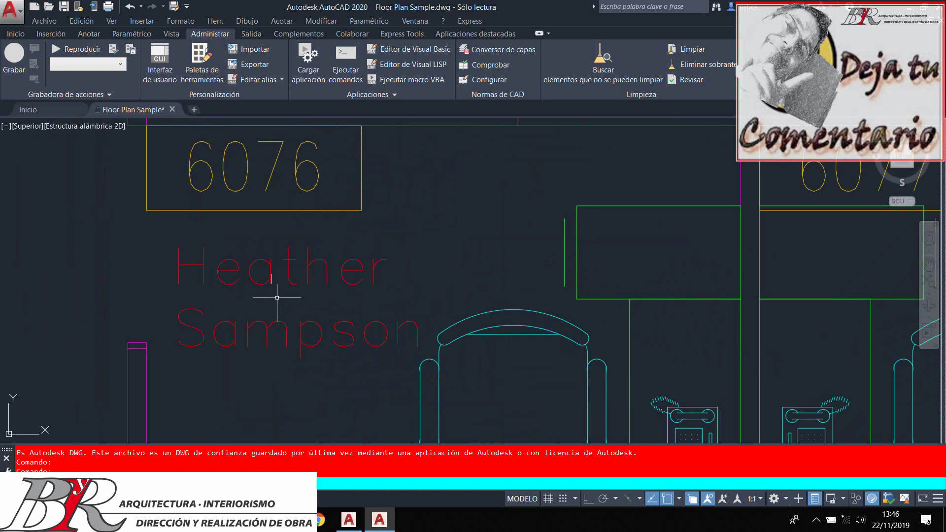
scroll(284, 316, down, 5)
scroll(284, 316, down, 2)
scroll(312, 268, down, 1)
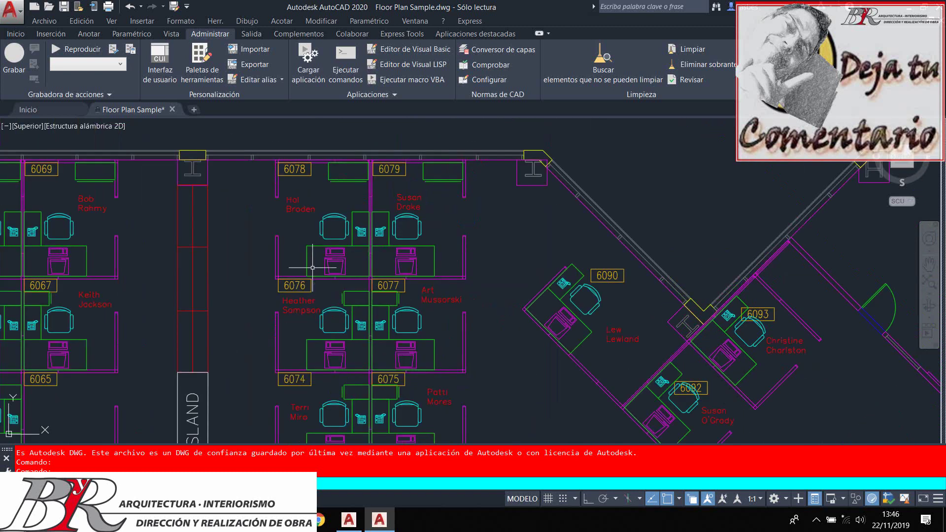
scroll(312, 268, up, 4)
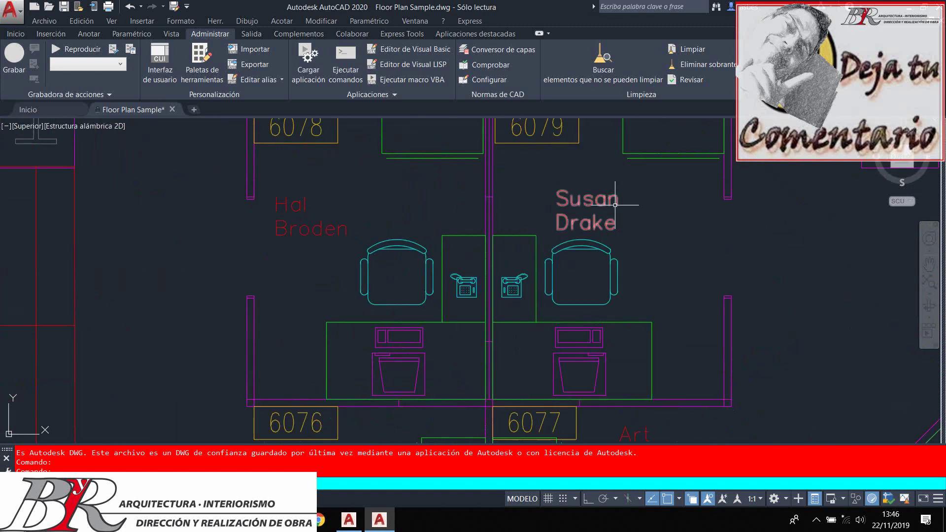
scroll(615, 205, down, 5)
scroll(138, 205, up, 5)
scroll(335, 257, down, 3)
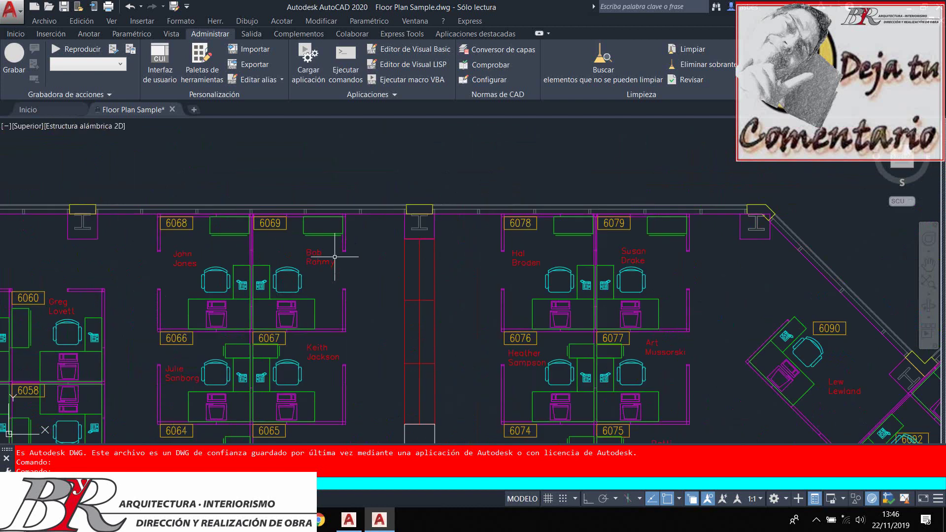
scroll(327, 264, down, 3)
scroll(279, 269, up, 3)
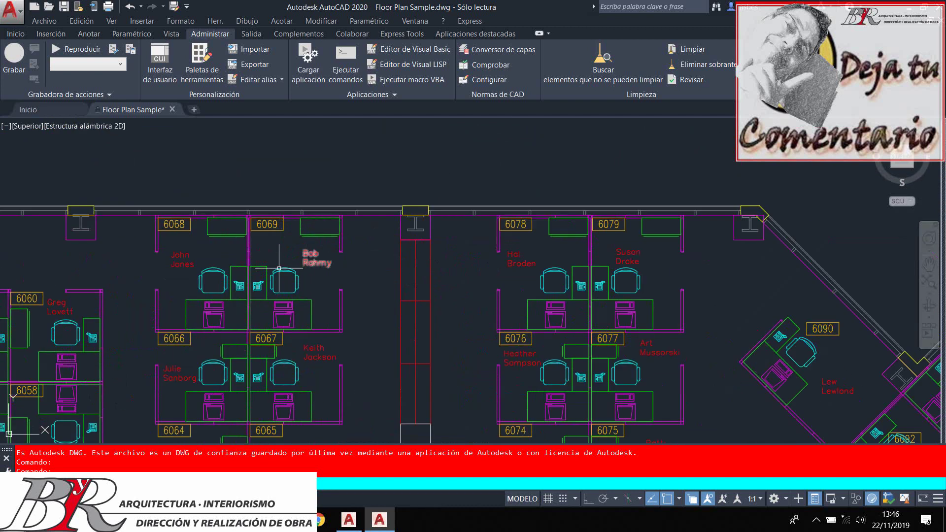
scroll(279, 269, down, 3)
scroll(144, 266, up, 5)
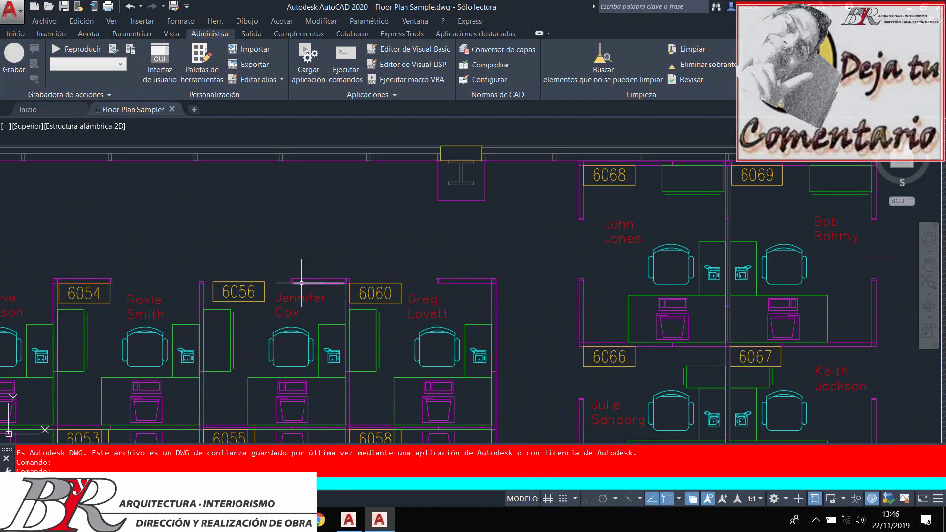
scroll(419, 306, up, 3)
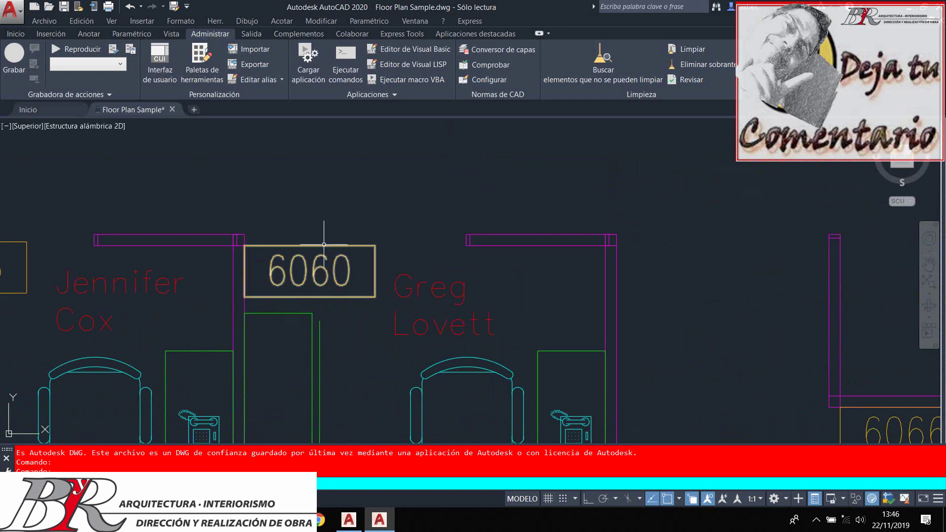
scroll(344, 246, down, 5)
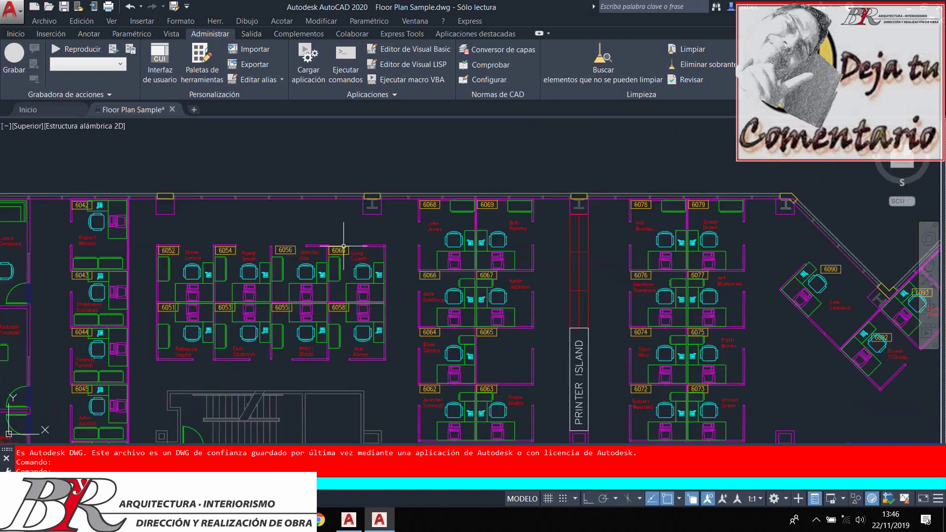
scroll(343, 246, down, 4)
scroll(332, 257, up, 6)
scroll(325, 264, up, 8)
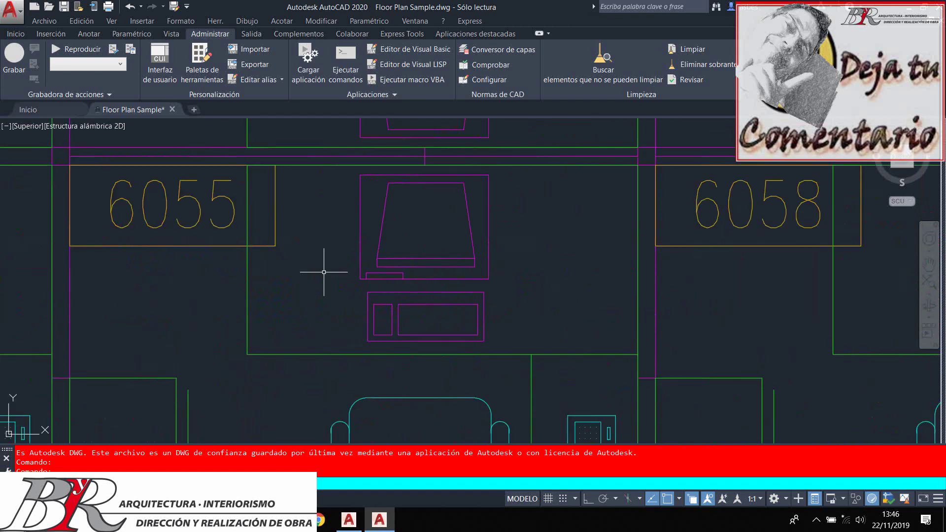
scroll(321, 268, down, 4)
scroll(423, 328, down, 4)
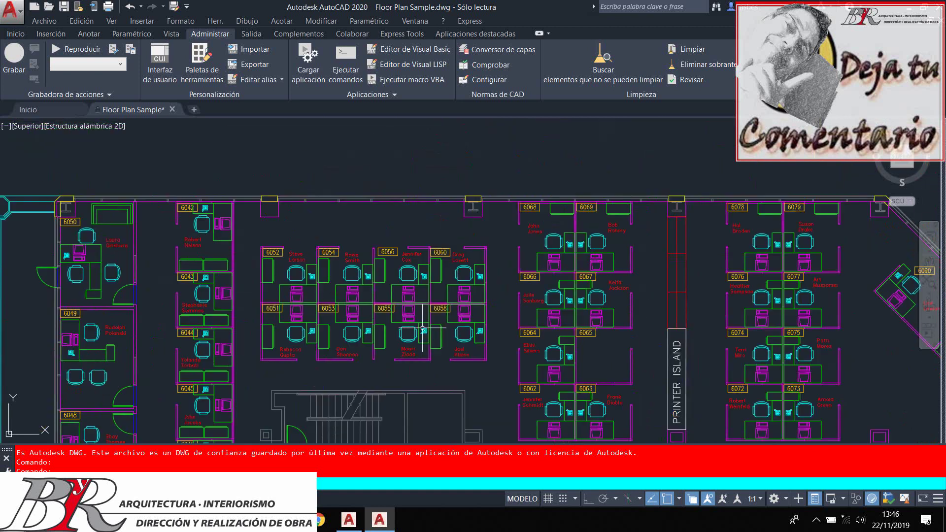
scroll(423, 328, down, 3)
scroll(422, 327, down, 1)
scroll(423, 328, down, 2)
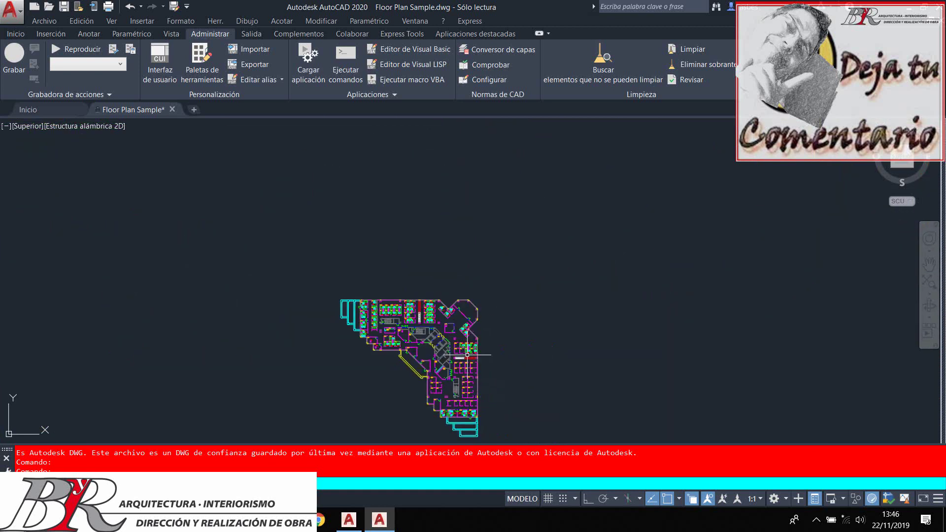
scroll(423, 340, up, 8)
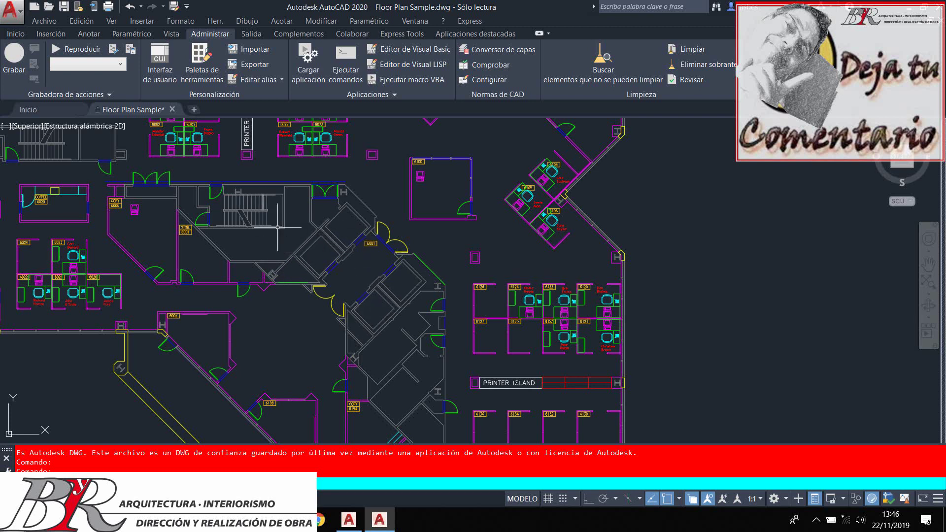
scroll(281, 228, down, 2)
scroll(378, 352, up, 3)
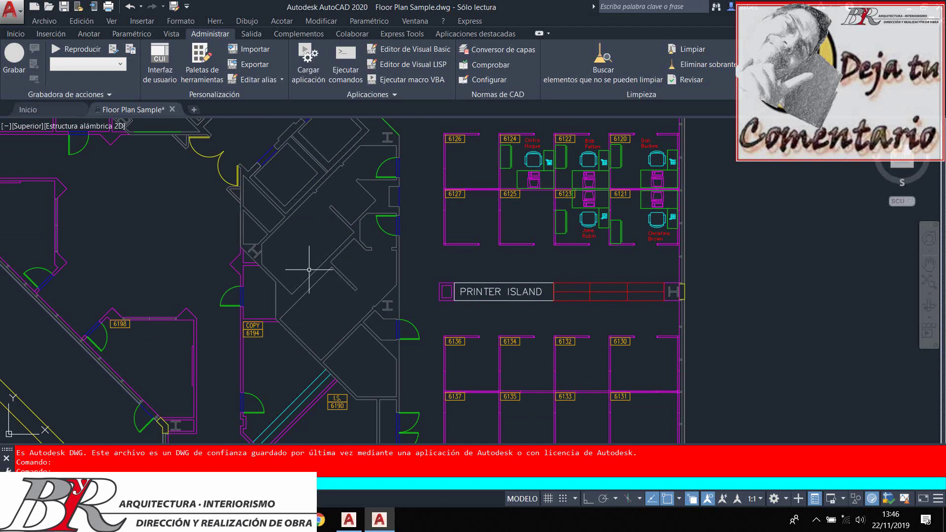
scroll(313, 264, down, 2)
scroll(323, 271, down, 2)
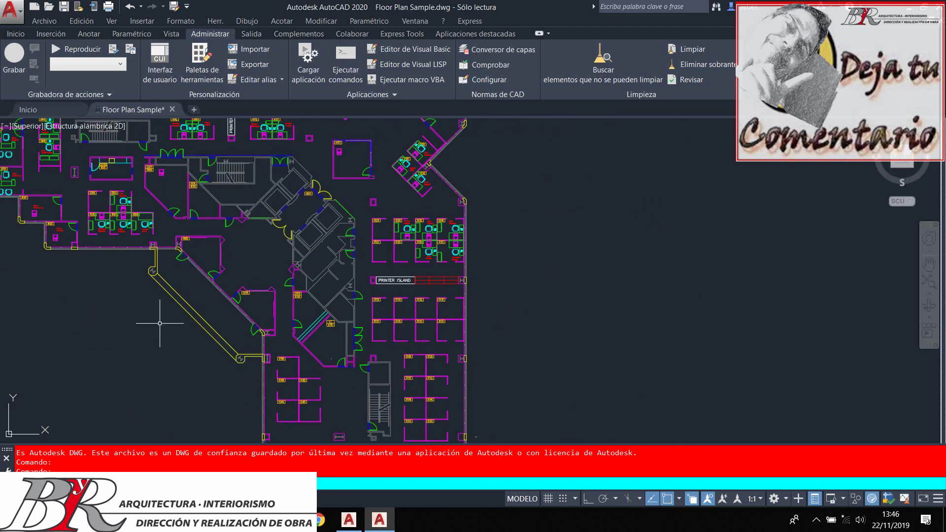
scroll(170, 303, up, 5)
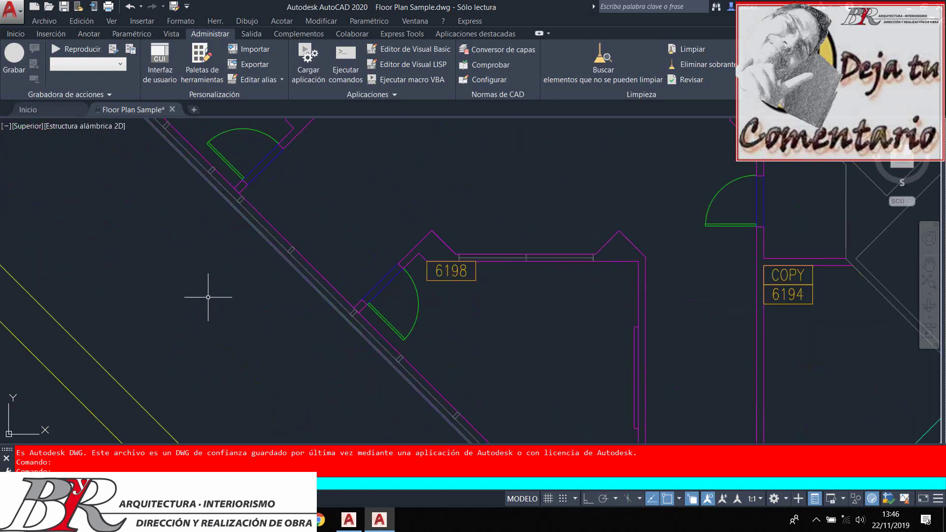
scroll(246, 299, down, 2)
scroll(246, 298, down, 3)
scroll(300, 302, down, 1)
scroll(301, 302, down, 1)
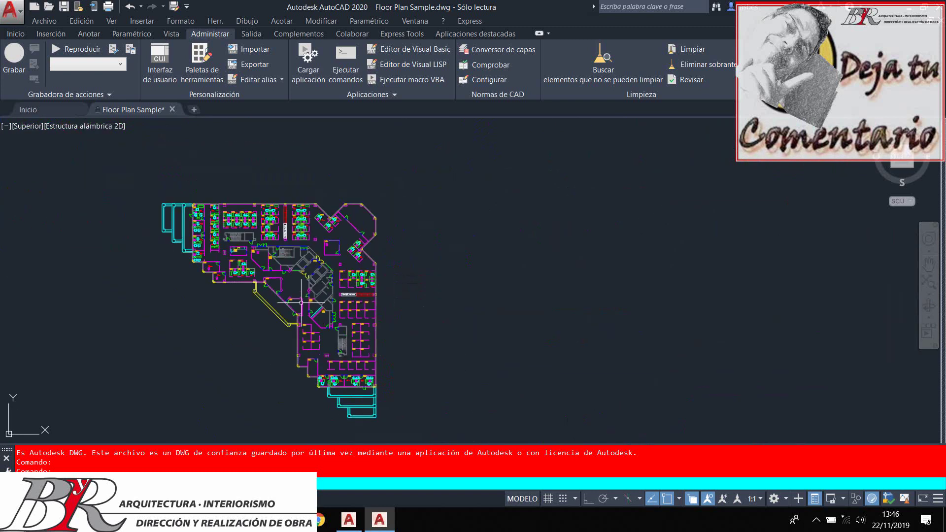
scroll(397, 208, up, 1)
scroll(397, 208, up, 4)
scroll(338, 212, down, 2)
scroll(376, 224, down, 4)
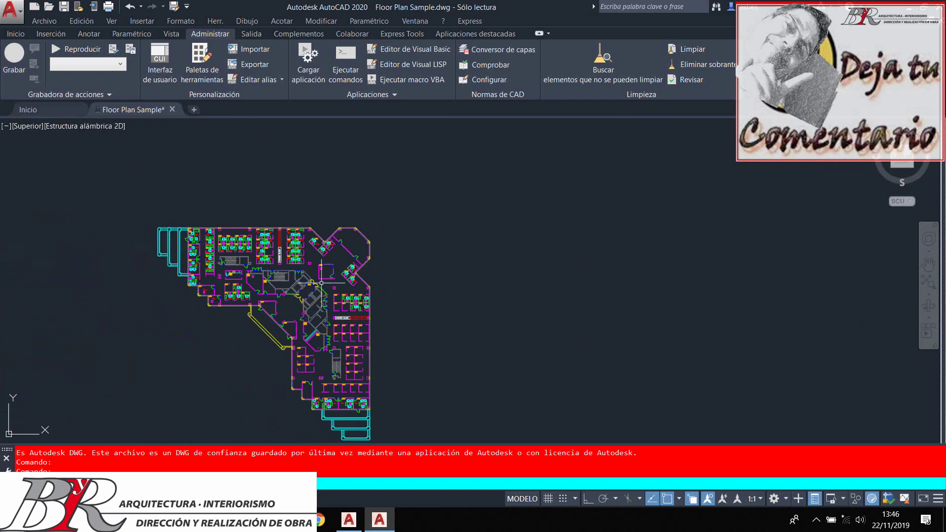
scroll(317, 275, up, 5)
scroll(261, 330, up, 2)
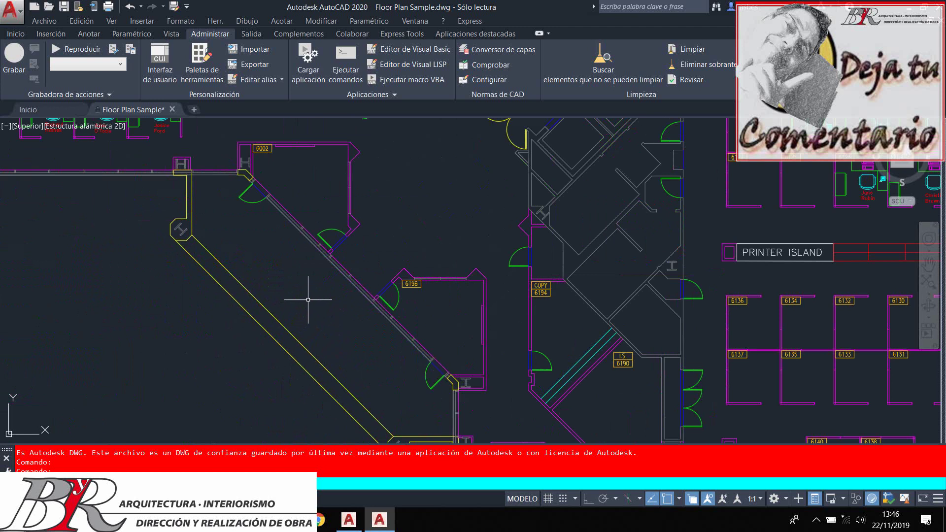
scroll(275, 173, up, 1)
scroll(227, 246, down, 1)
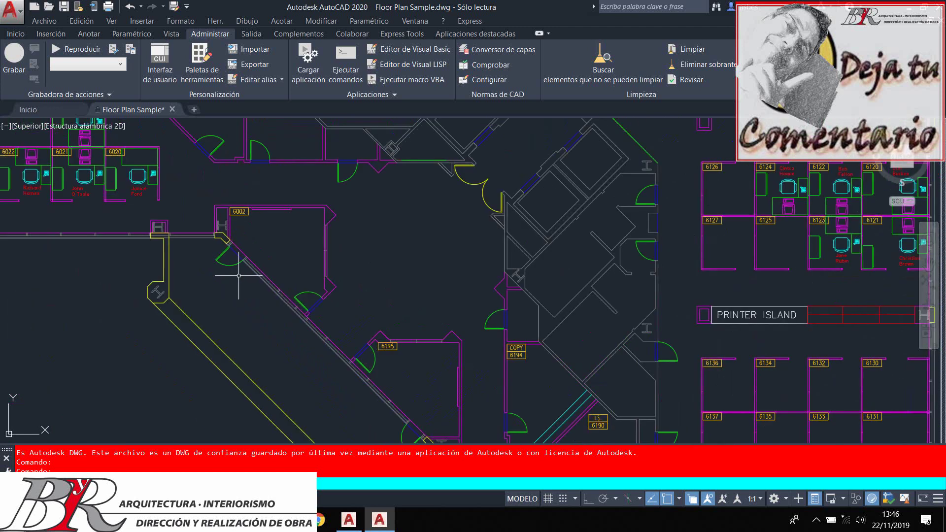
scroll(327, 339, up, 2)
scroll(333, 339, up, 2)
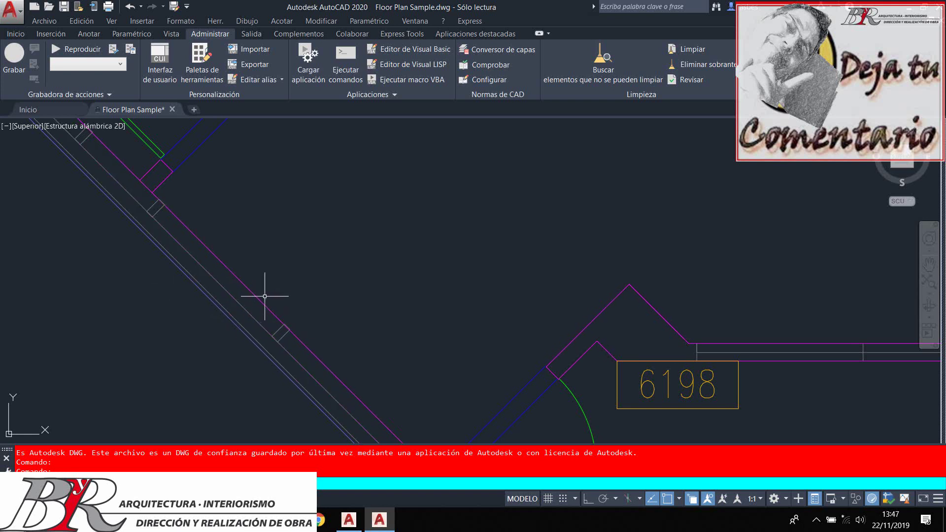
scroll(256, 295, down, 3)
scroll(256, 290, down, 2)
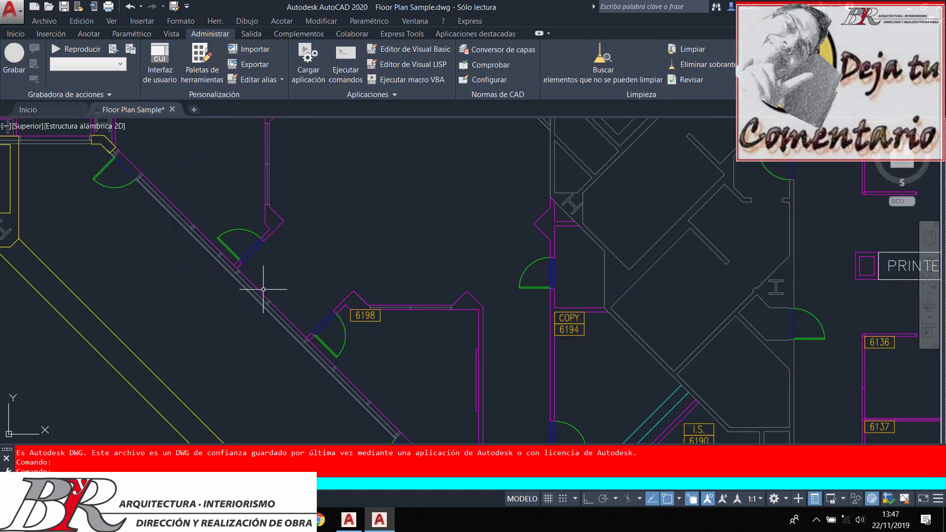
scroll(263, 289, up, 4)
scroll(310, 287, down, 4)
scroll(310, 287, up, 4)
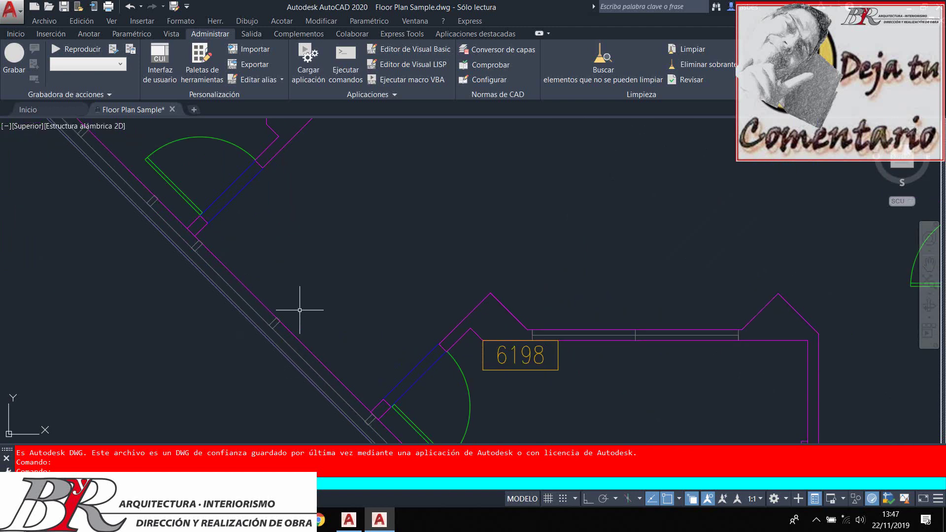
scroll(308, 306, down, 2)
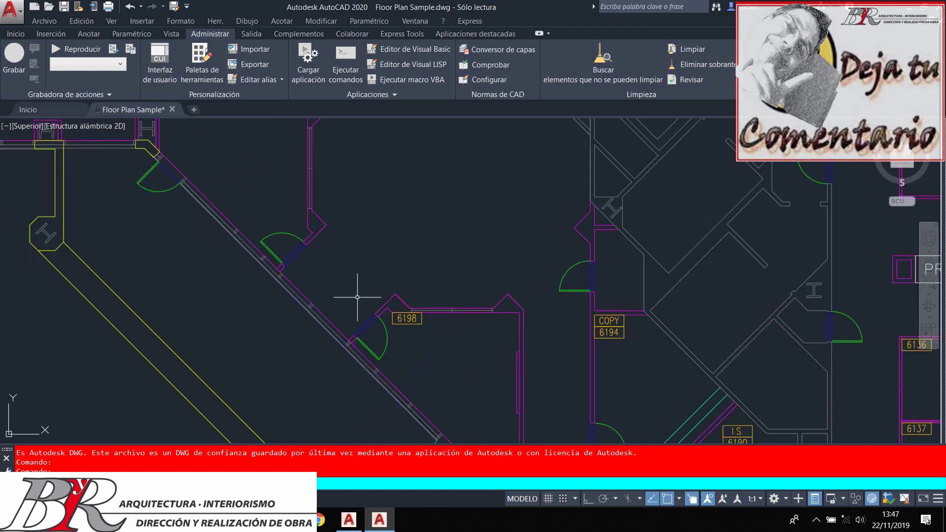
scroll(358, 296, down, 2)
scroll(358, 296, down, 1)
scroll(359, 297, down, 2)
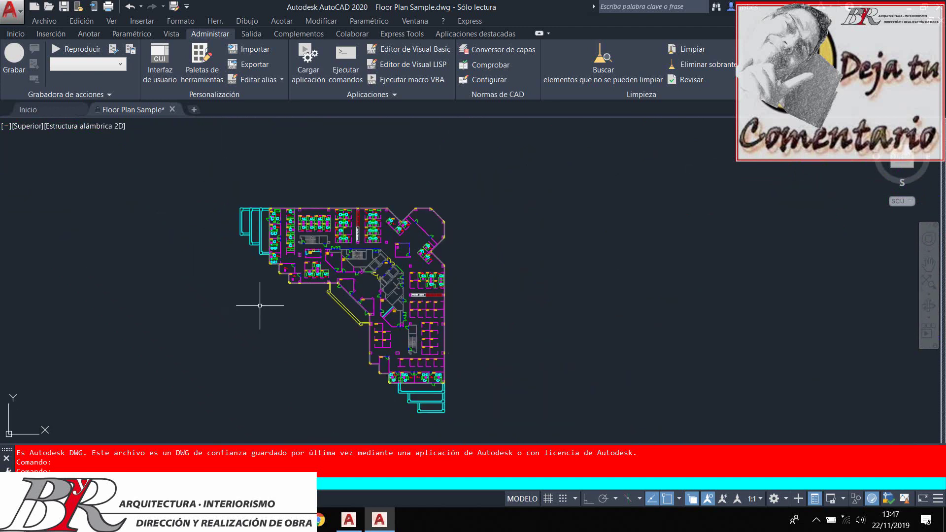
scroll(265, 292, up, 2)
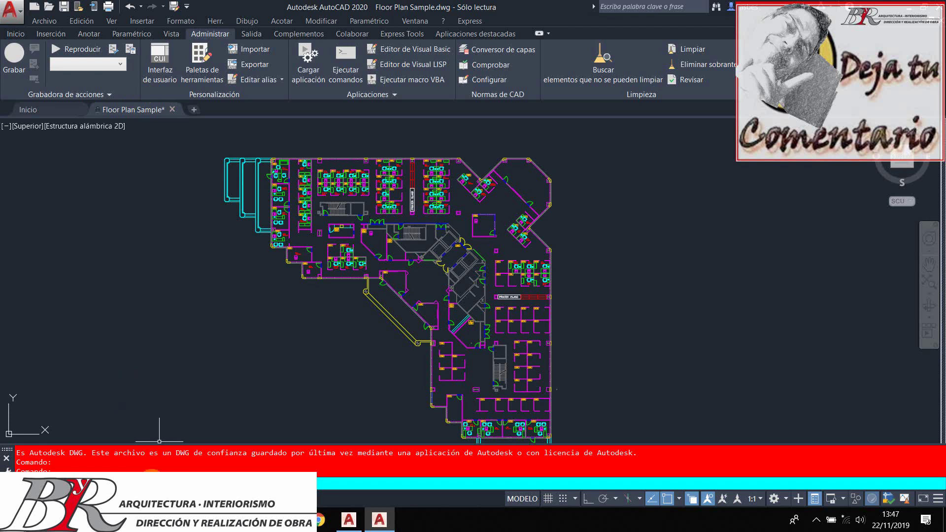
Close Floor Plan Sample with the CERRAR command, discarding its changes.
text(cerrar)
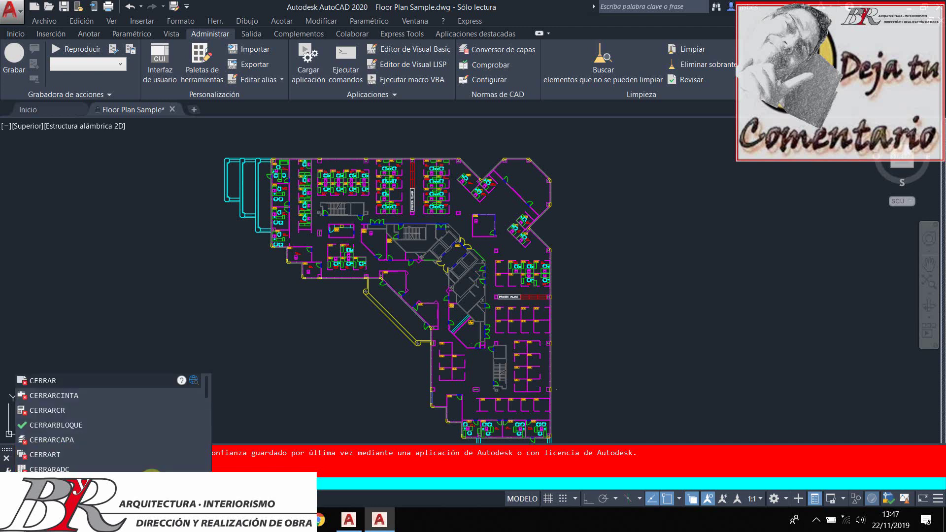
key(Return)
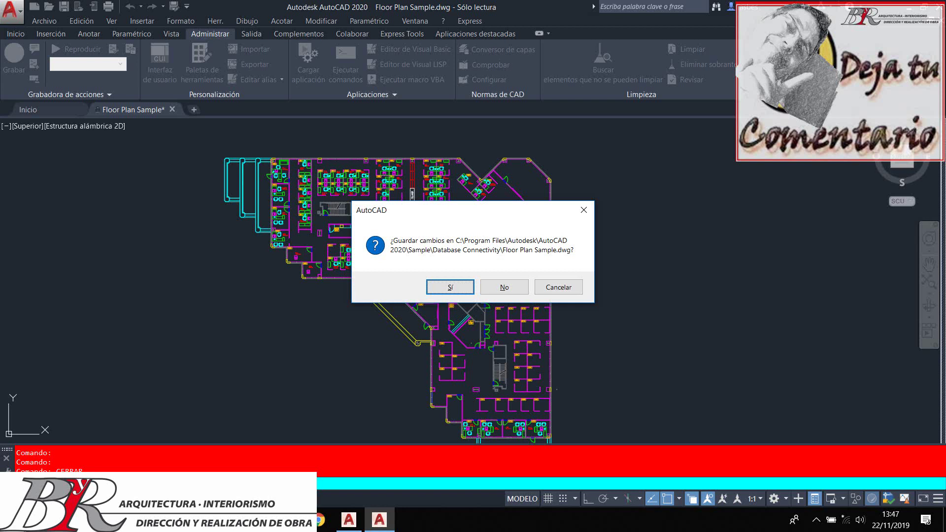
click(504, 287)
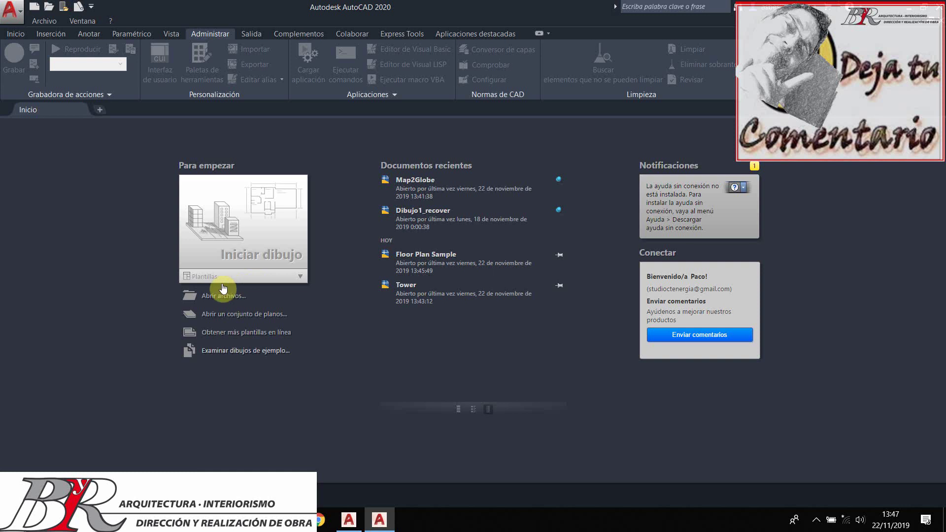
Reopen Floor Plan Sample and Map2Globe from the start page, both read-only.
click(424, 263)
click(506, 296)
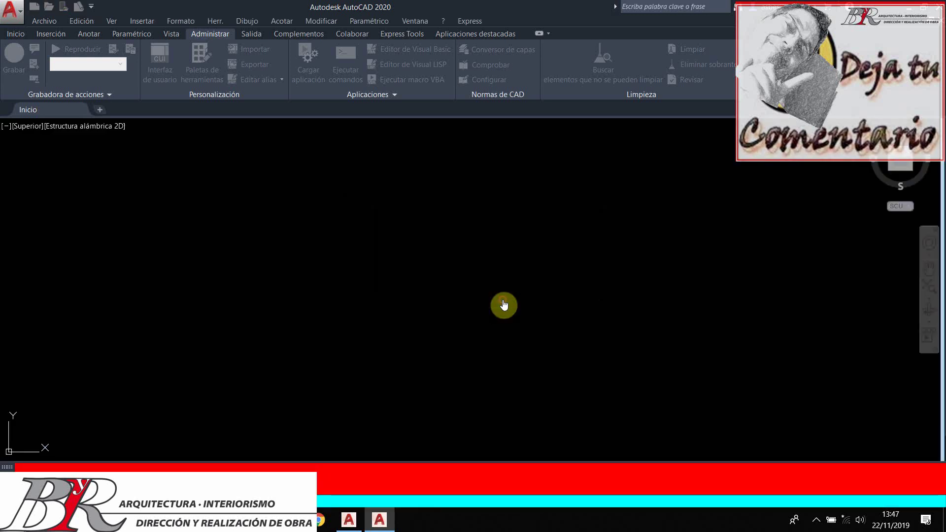
click(51, 108)
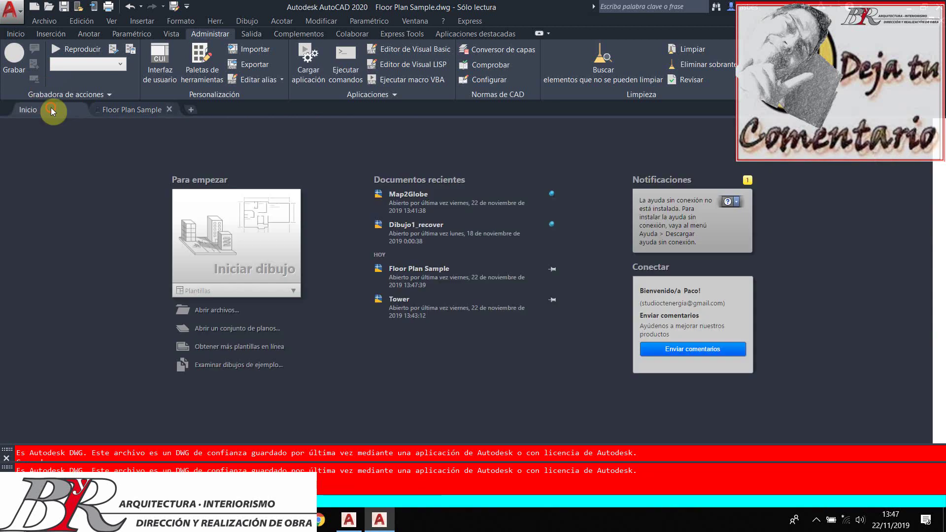
click(416, 181)
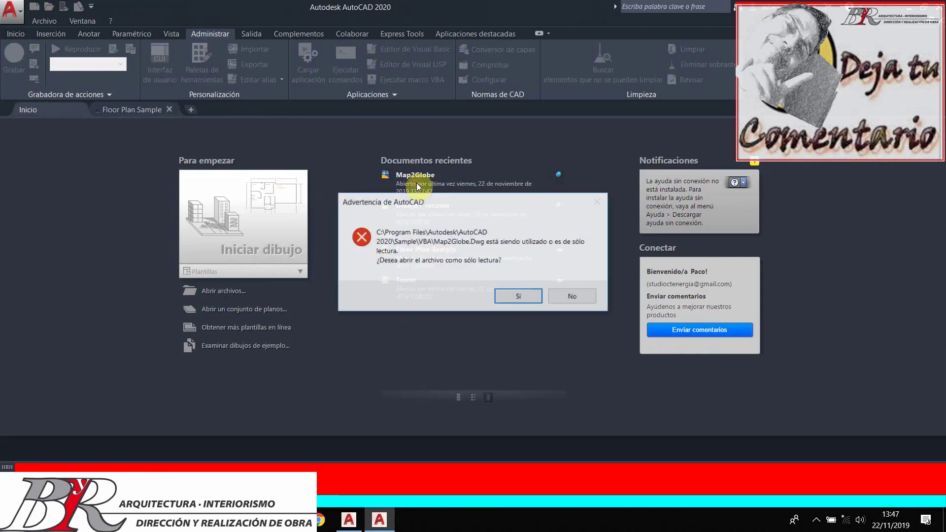
click(510, 301)
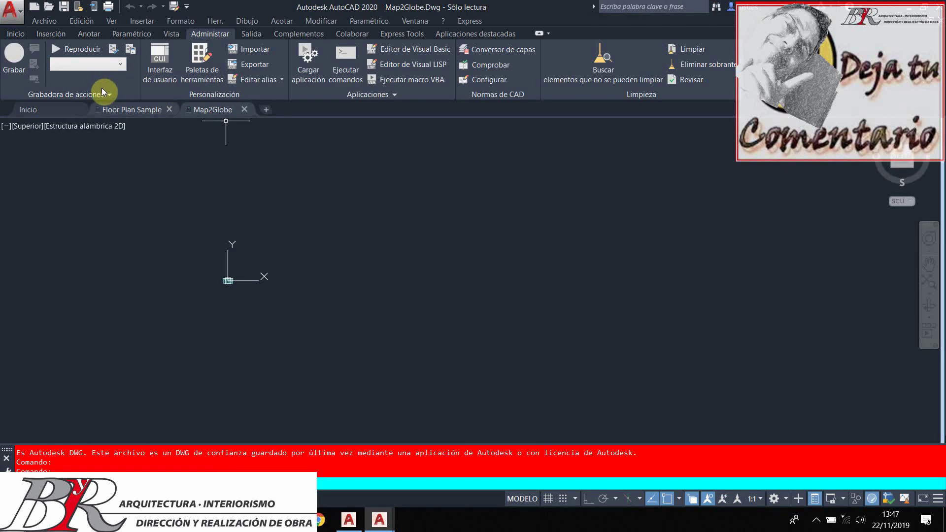
Switch between the two drawing tabs, ending on Floor Plan Sample.
click(126, 109)
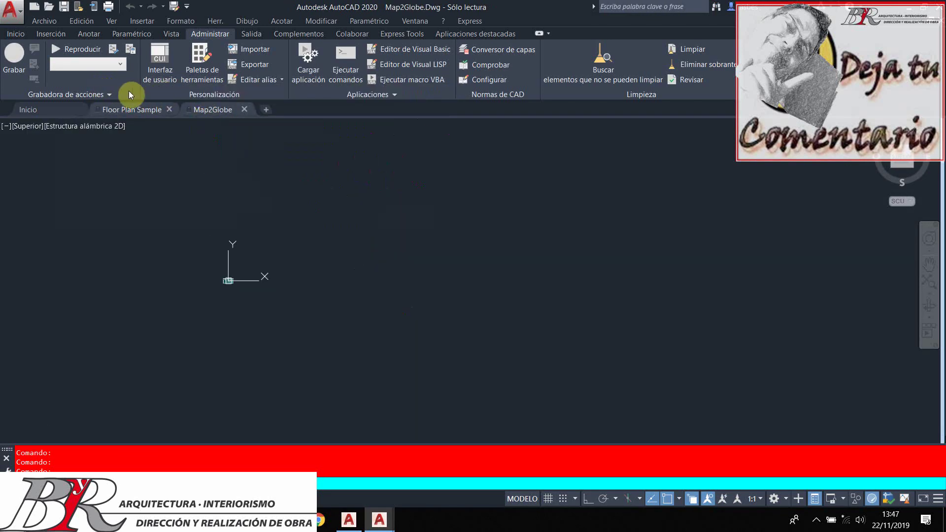
click(208, 111)
click(134, 109)
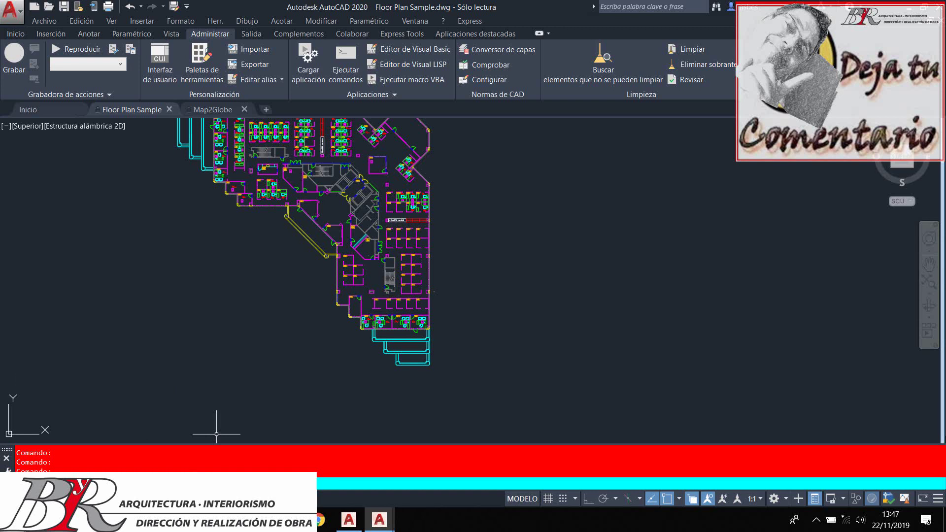
Close Map2Globe and Floor Plan Sample together using the CERRART close-all command.
text(cerrar)
key(Escape)
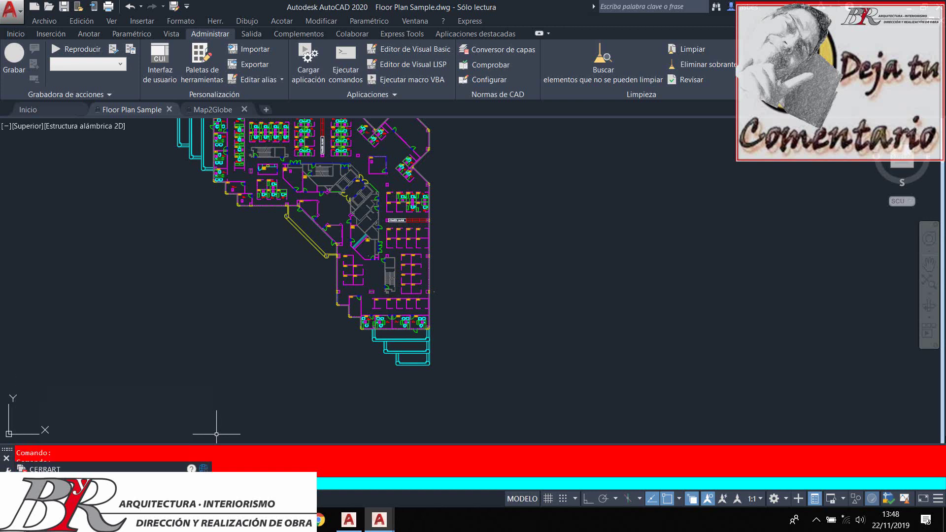
key(Return)
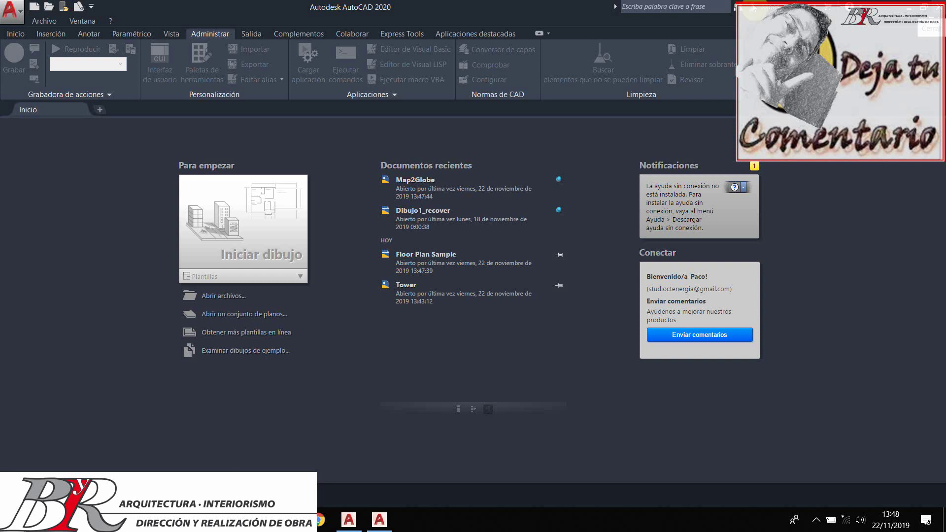
Start a new Dibujo1 drawing from the Iniciar dibujo tile on the Inicio page.
click(19, 15)
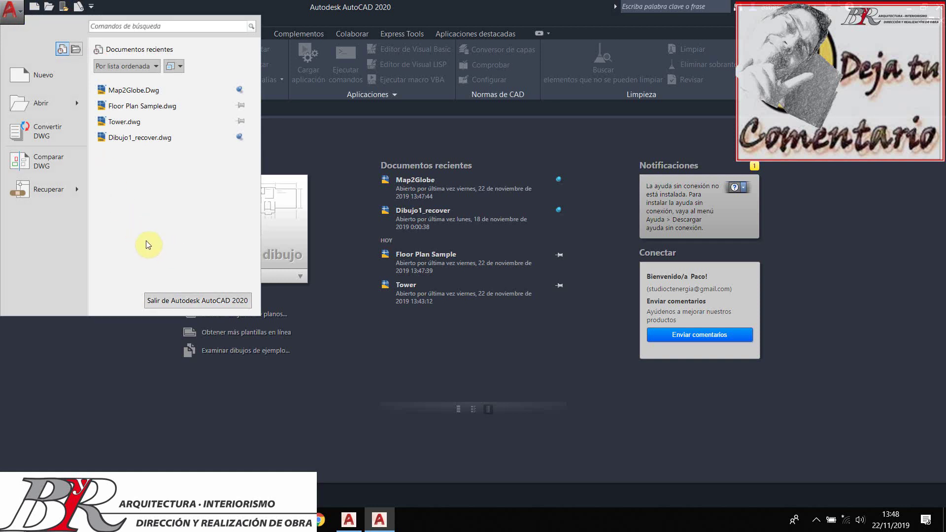
click(159, 335)
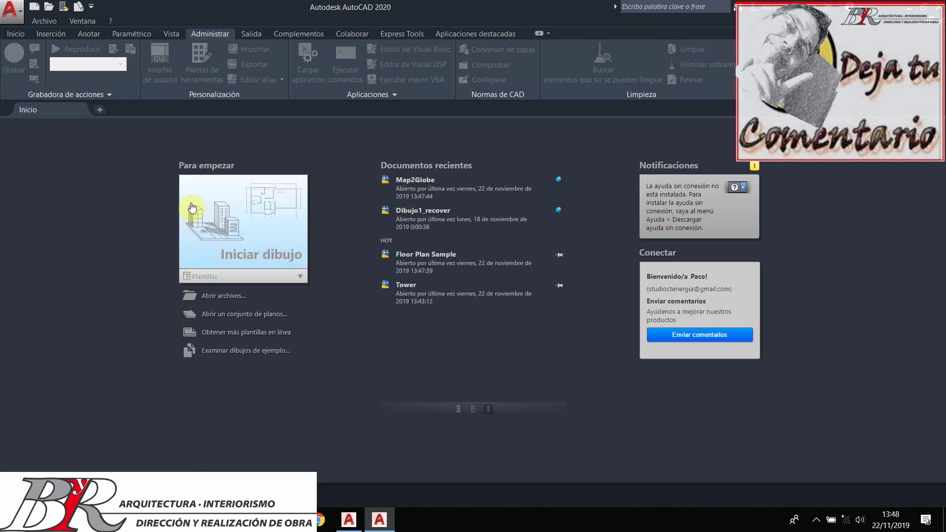
click(244, 256)
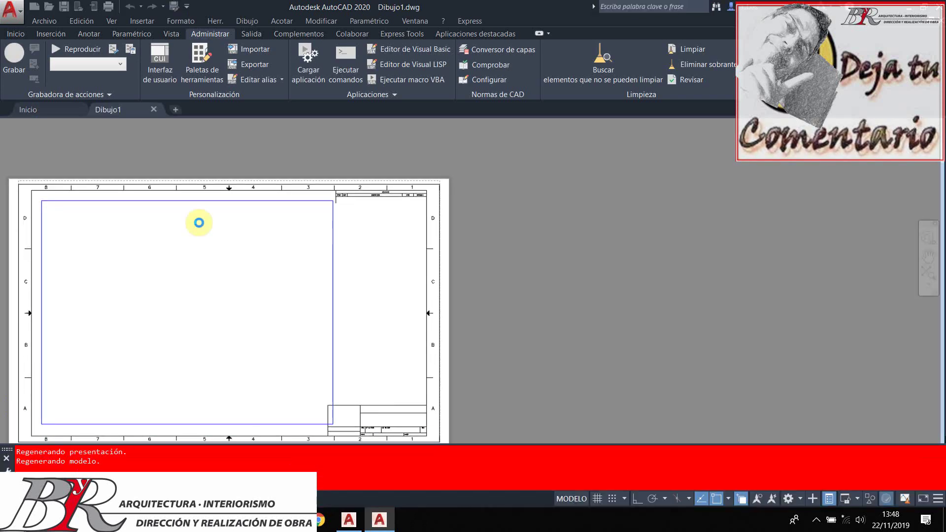
Cancel the half-typed QUITA command and switch to the other AutoCAD window's Inicio page.
click(12, 11)
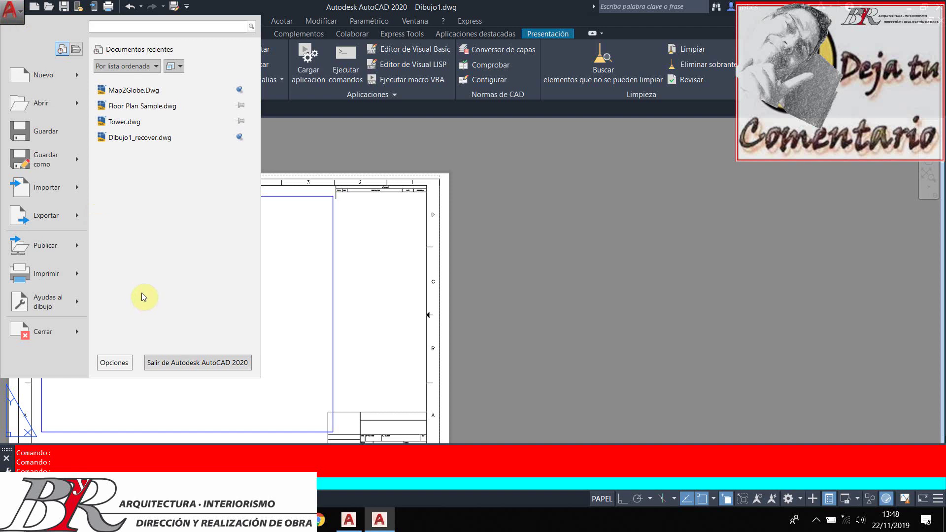
click(471, 332)
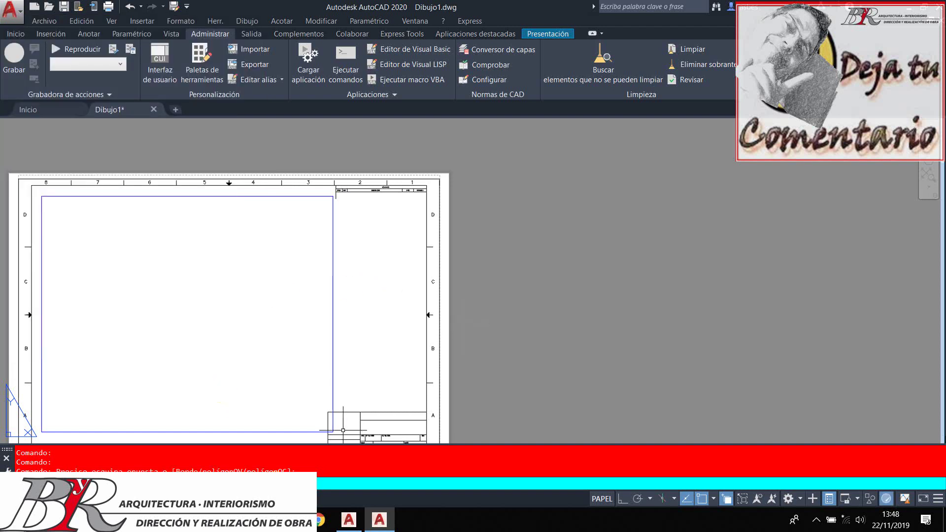
text(QUITA)
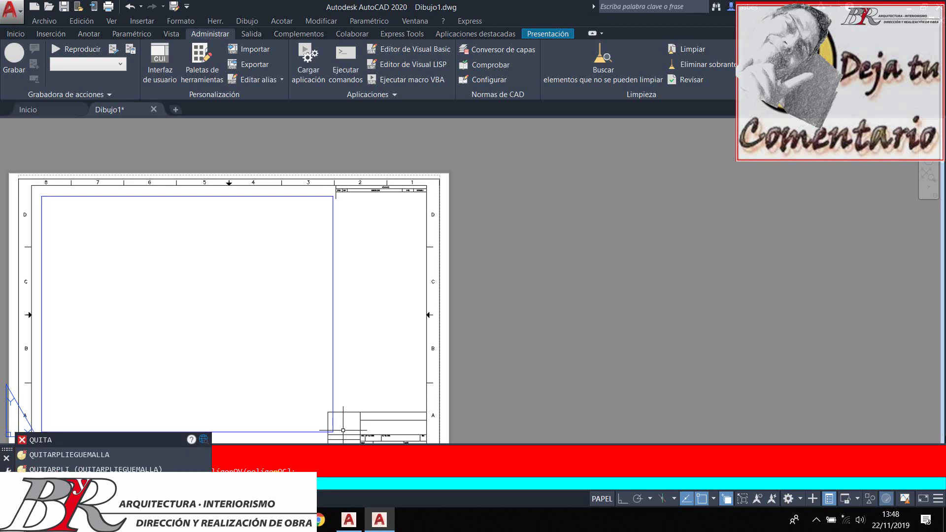
key(Escape)
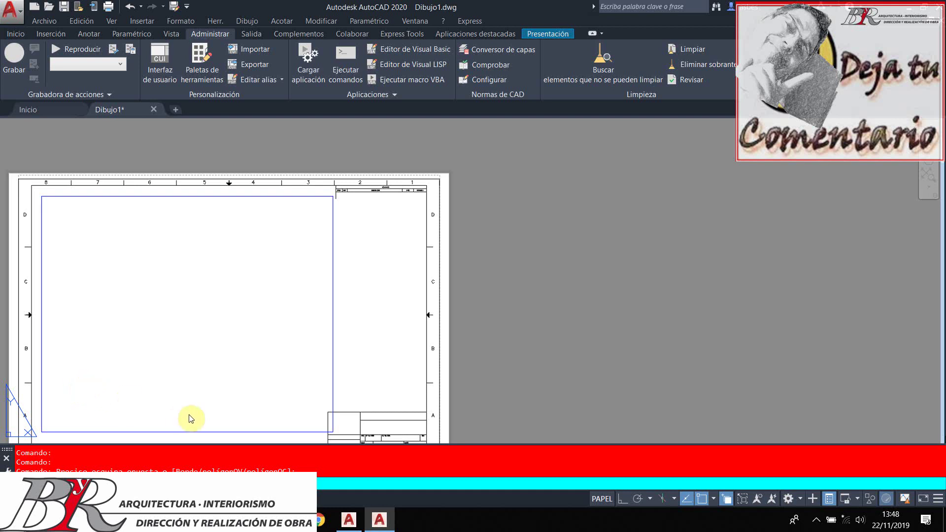
click(349, 521)
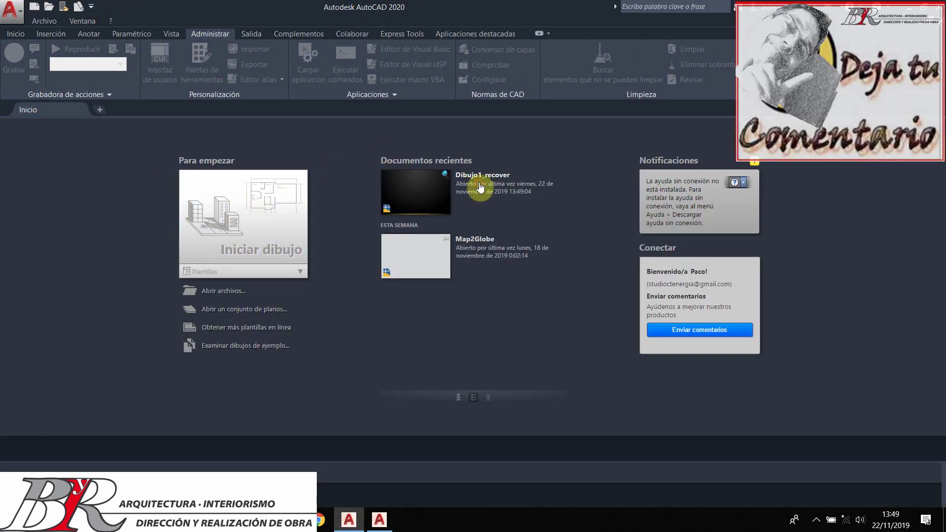
Open Dibujo1_recover from recent documents, accepting the audit and omitting unresolved references.
click(418, 186)
click(510, 295)
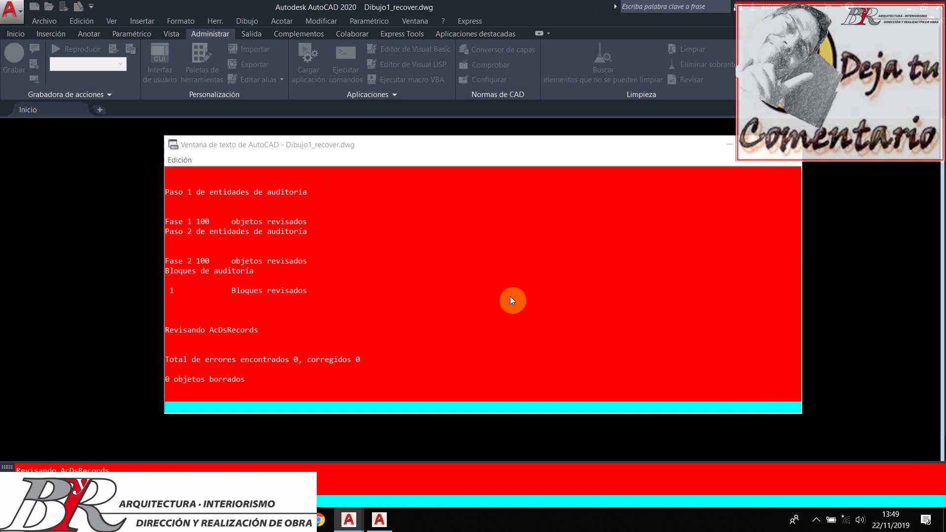
key(Return)
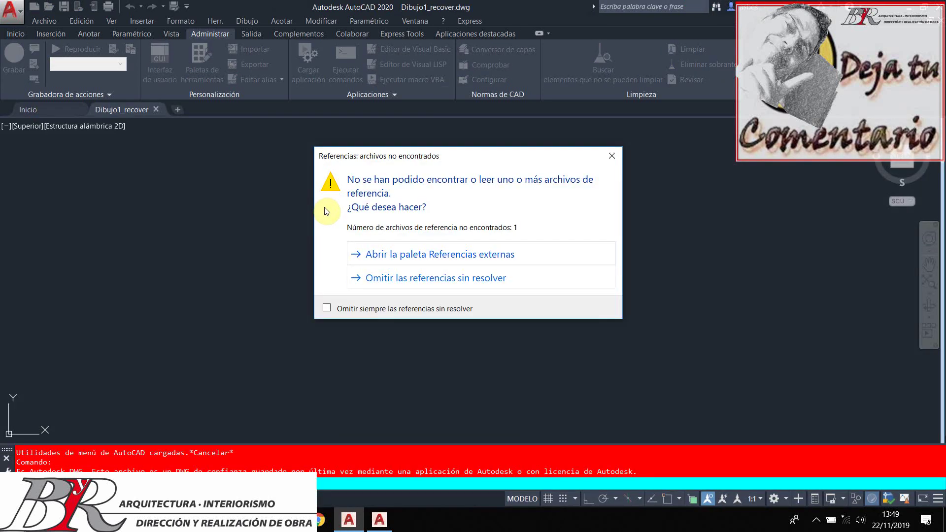
click(432, 277)
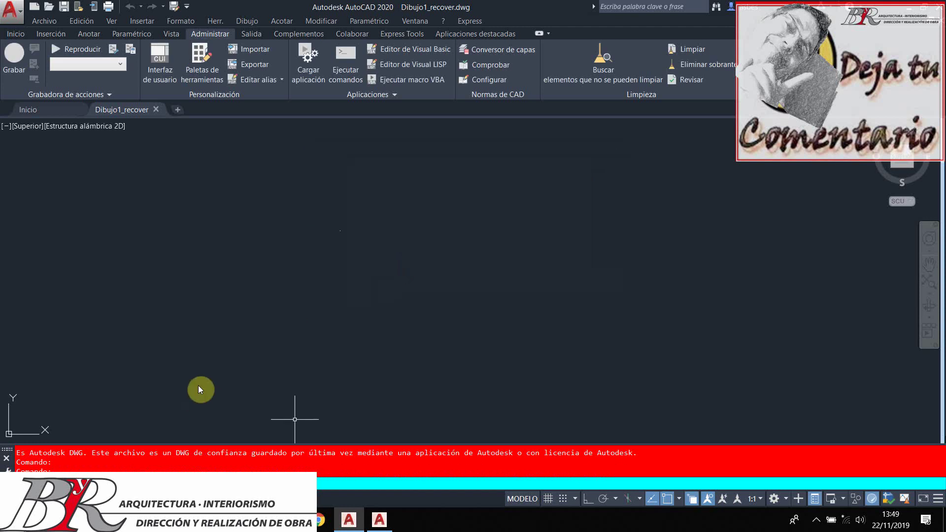
click(249, 477)
text(QUITA)
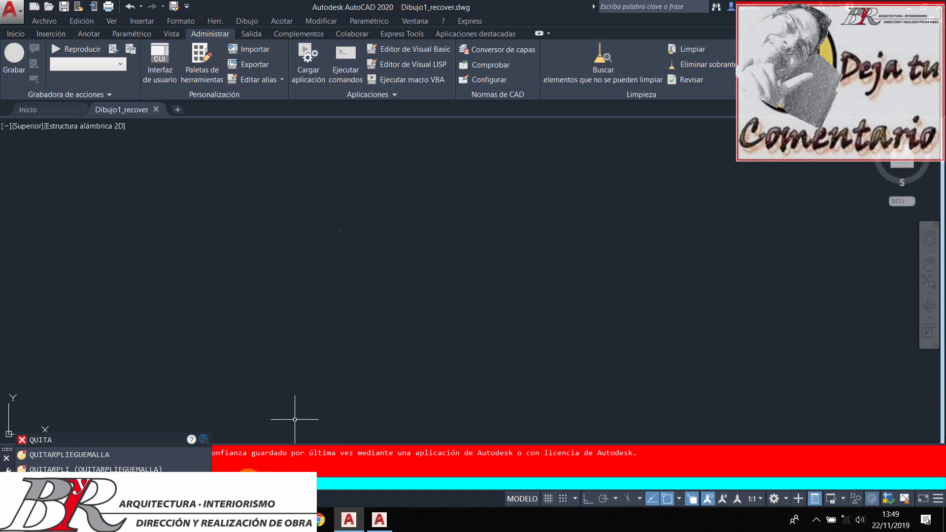
key(BackSpace)
key(BackSpace)
key(BackSpace)
key(BackSpace)
text(AL)
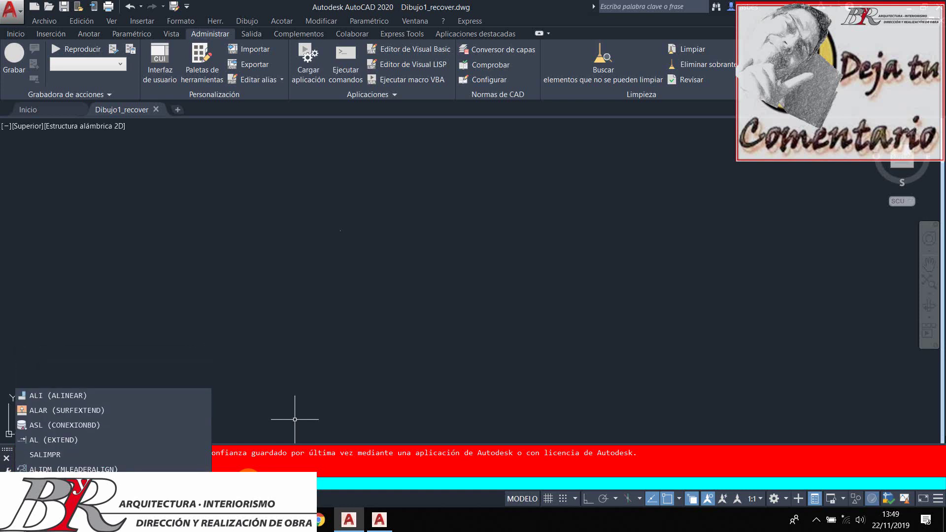
key(Down)
key(Down)
key(Down)
key(Return)
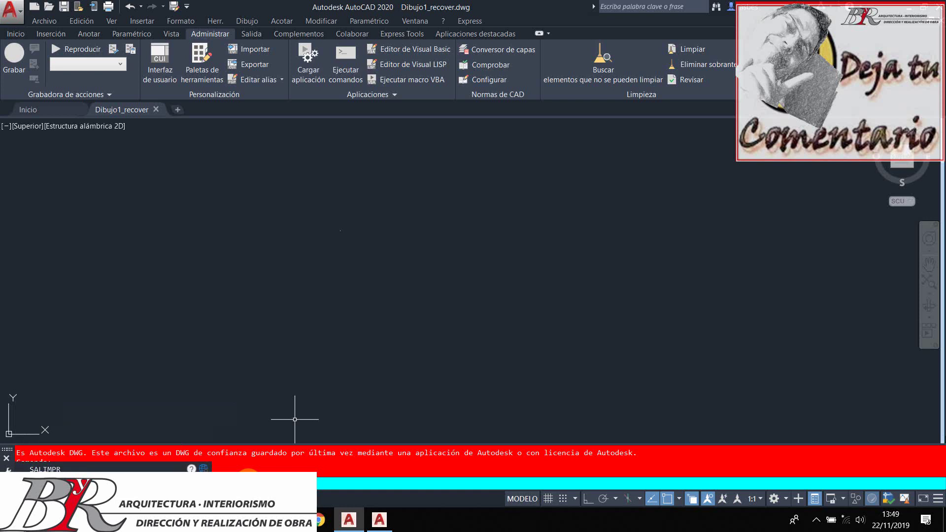
key(Up)
key(Up)
key(Up)
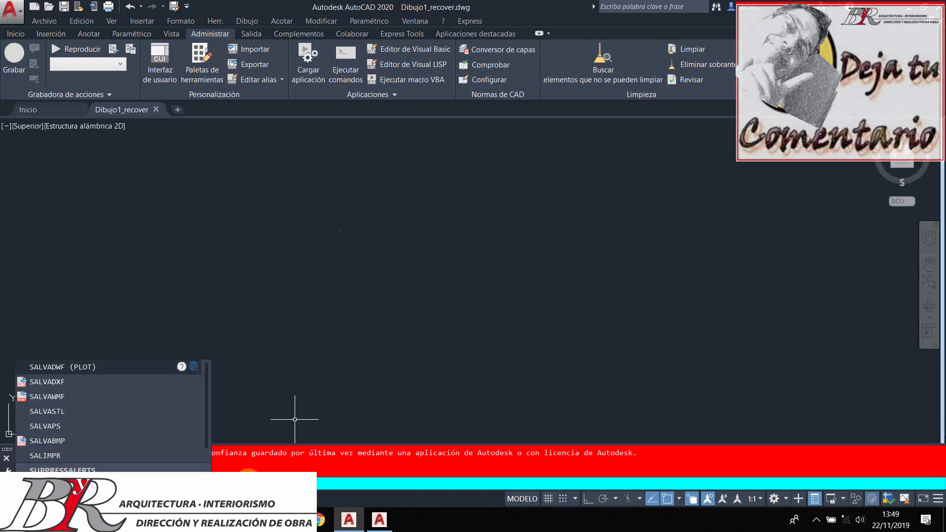
key(BackSpace)
key(BackSpace)
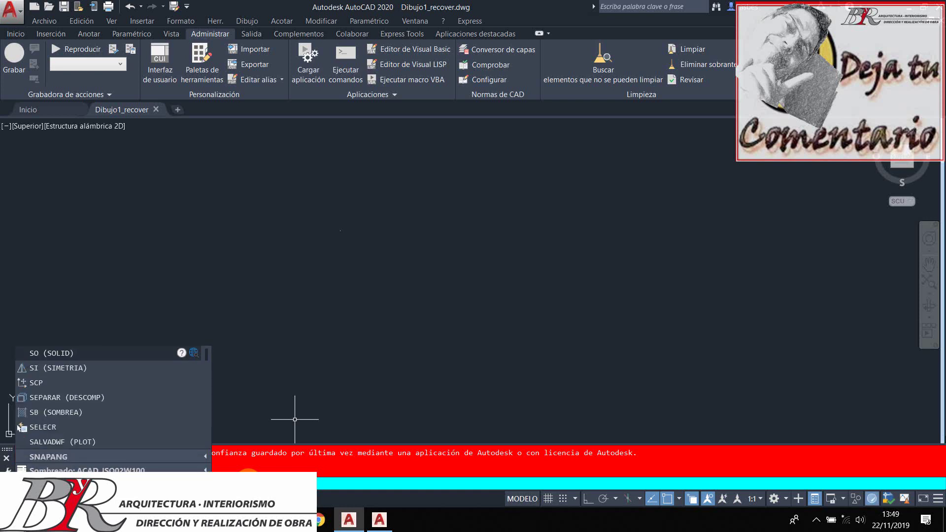
key(Escape)
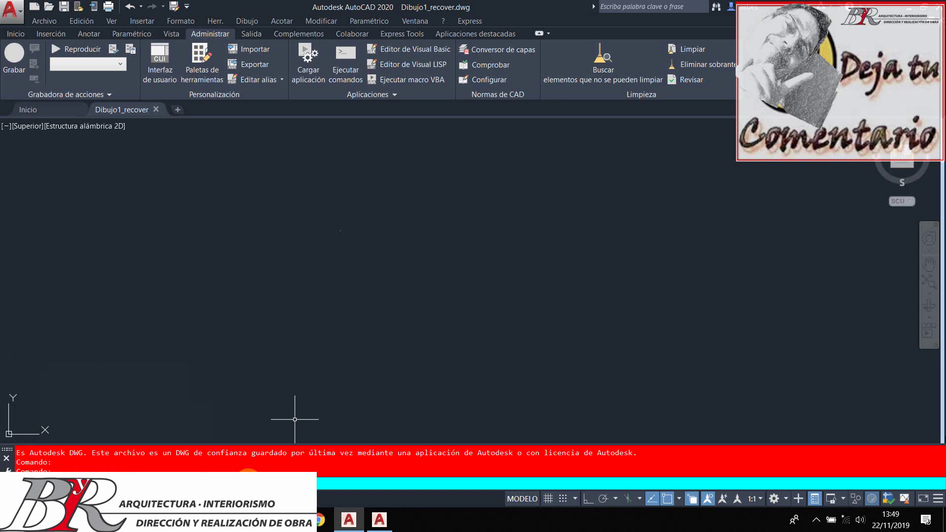
text(quit)
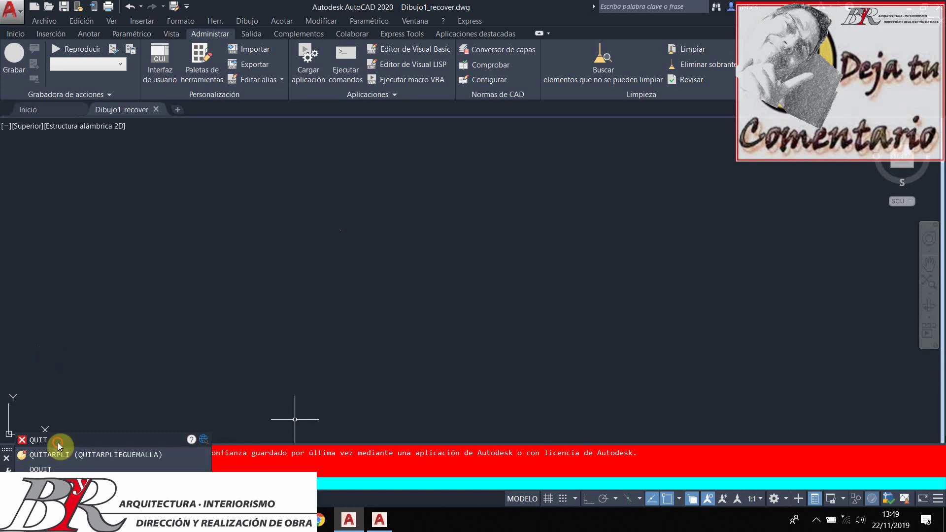
key(Escape)
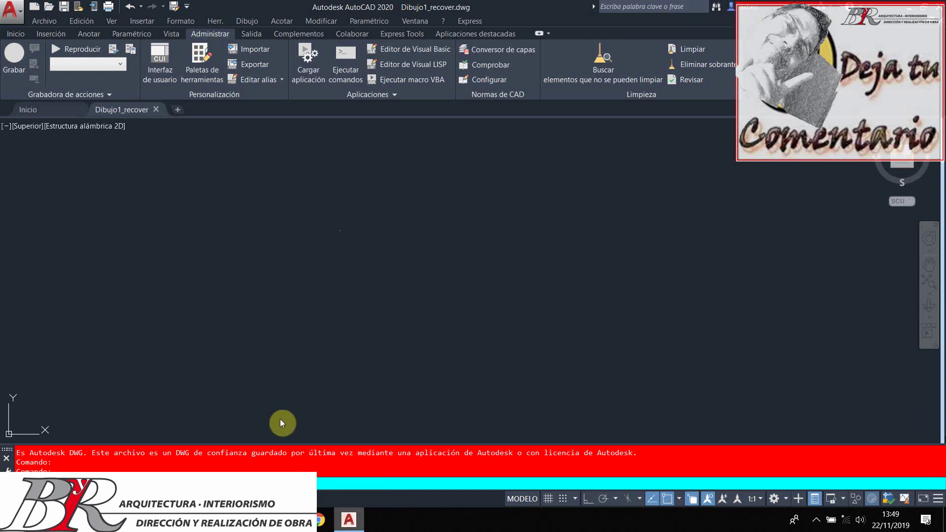
mouse_move(348, 521)
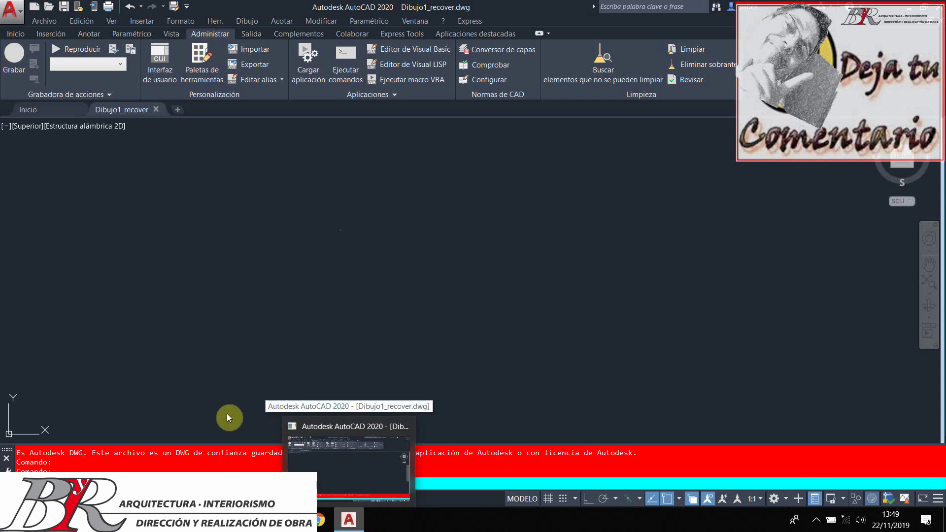
Expand the AutoCAD 2020 - Español folder in the Start menu's installed apps list.
key(super)
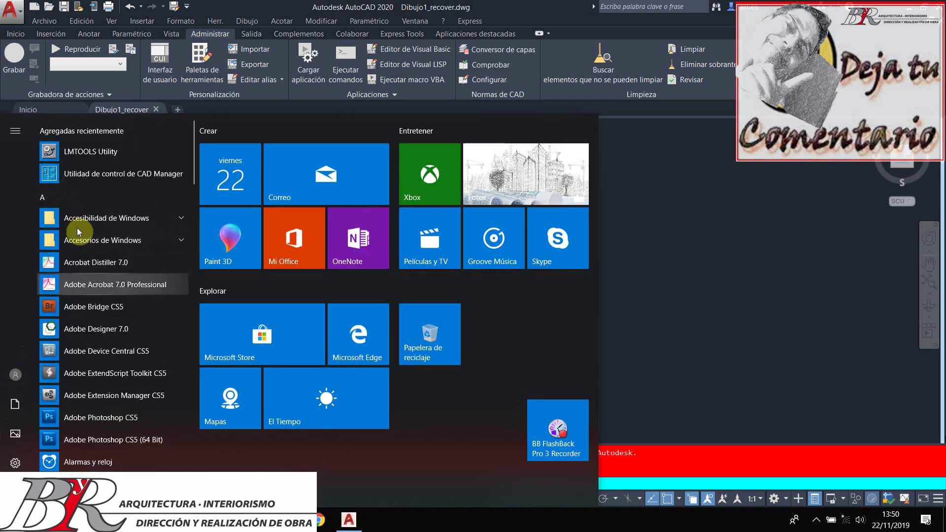
scroll(126, 337, down, 2)
scroll(126, 337, down, 3)
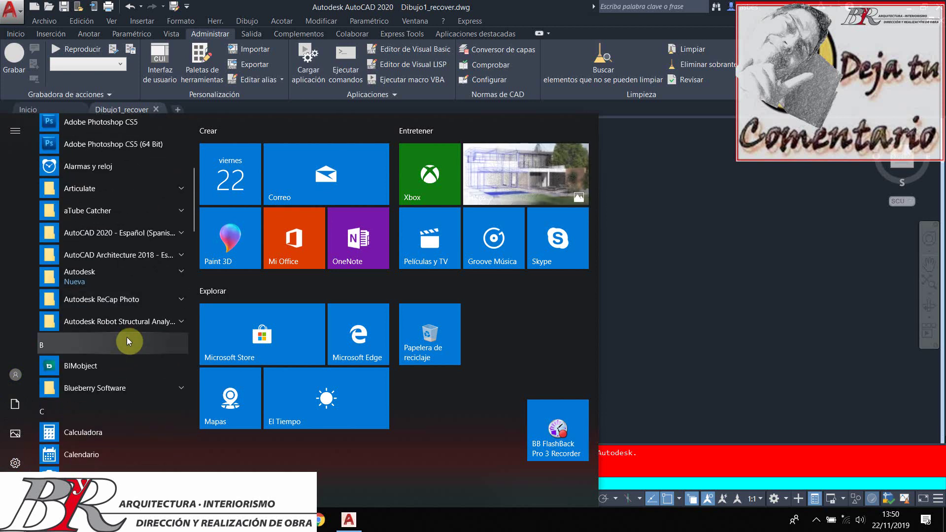
scroll(126, 337, down, 1)
scroll(126, 337, up, 2)
scroll(126, 338, up, 1)
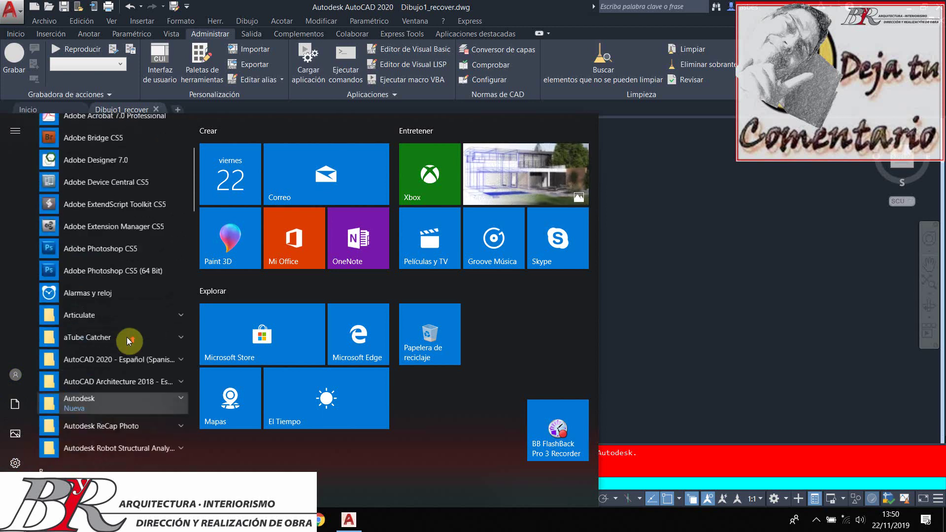
scroll(98, 243, up, 2)
scroll(123, 305, up, 2)
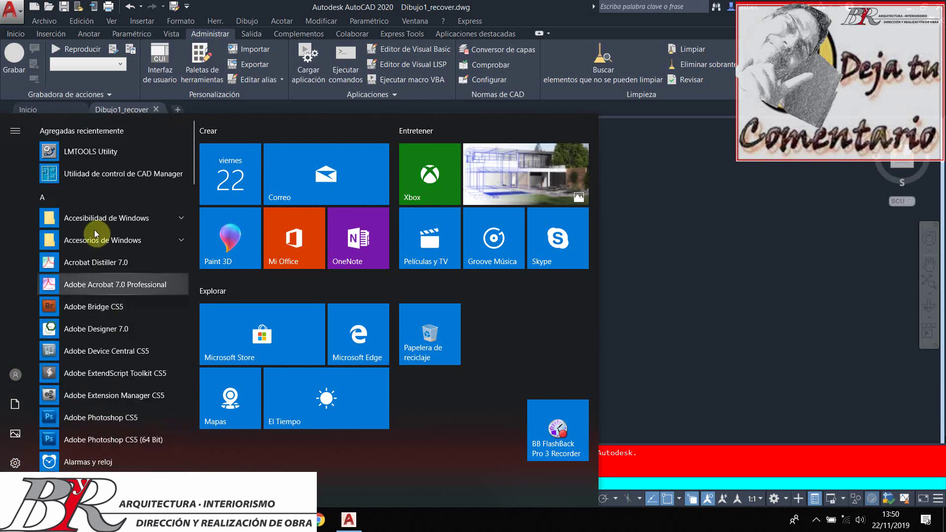
scroll(117, 287, down, 1)
scroll(118, 287, down, 1)
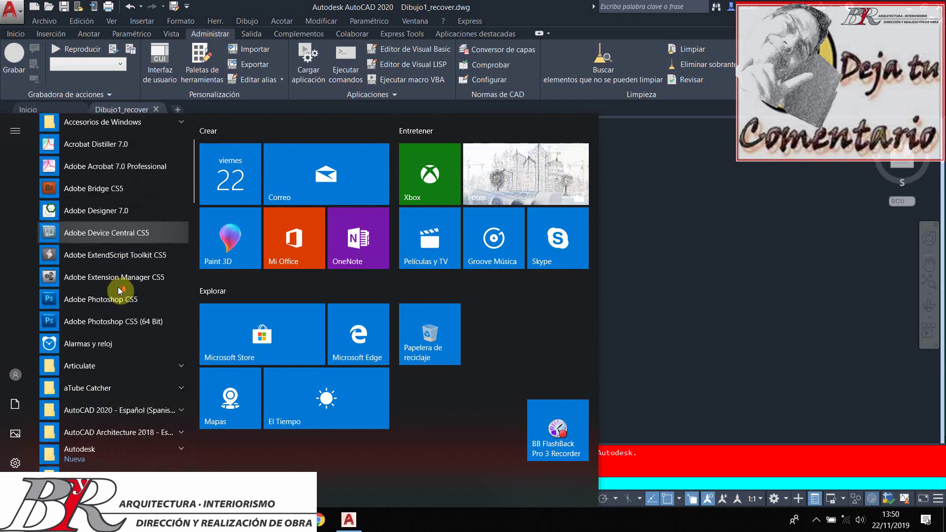
click(125, 414)
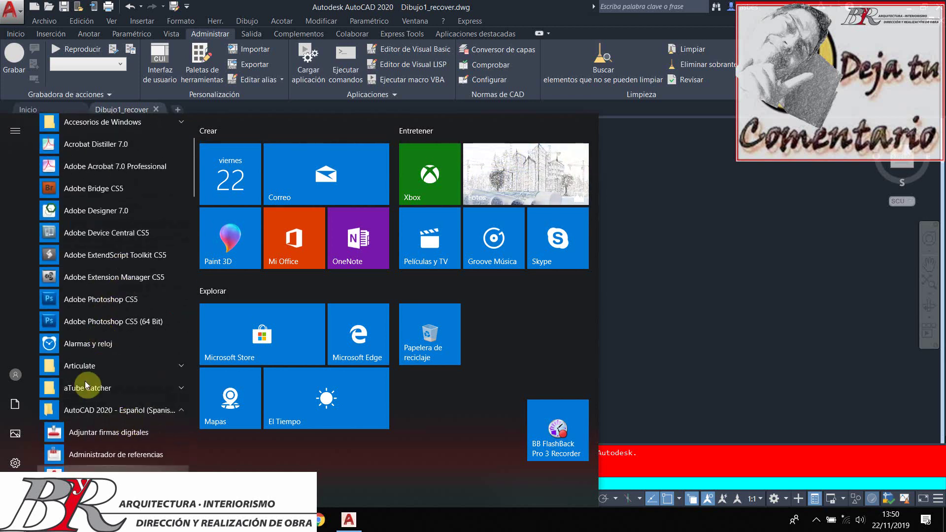
Launch a tool from the AutoCAD 2020 - Español folder and let AutoCAD reach Inicio.
click(141, 309)
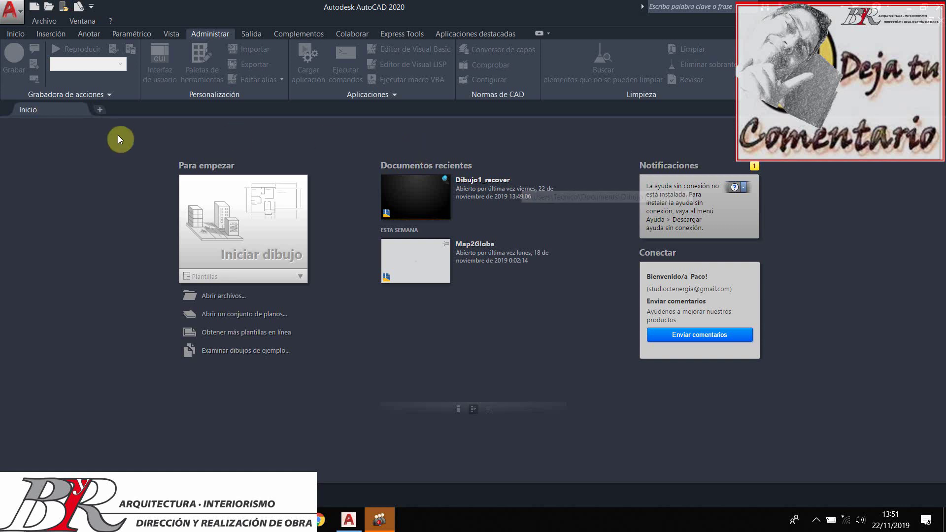
Start a new Dibujo1 drawing and query the STARTUP variable, which accepts integers 0–3.
click(237, 245)
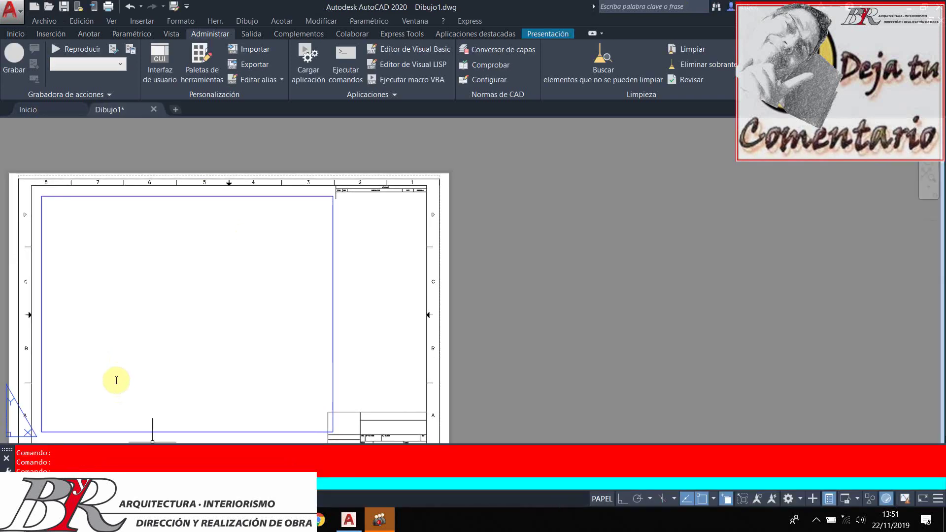
click(144, 473)
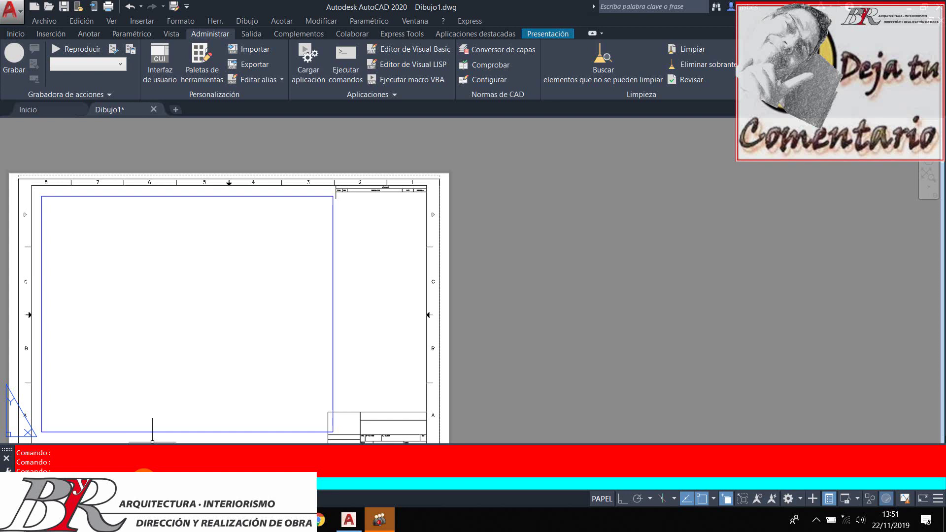
text(es)
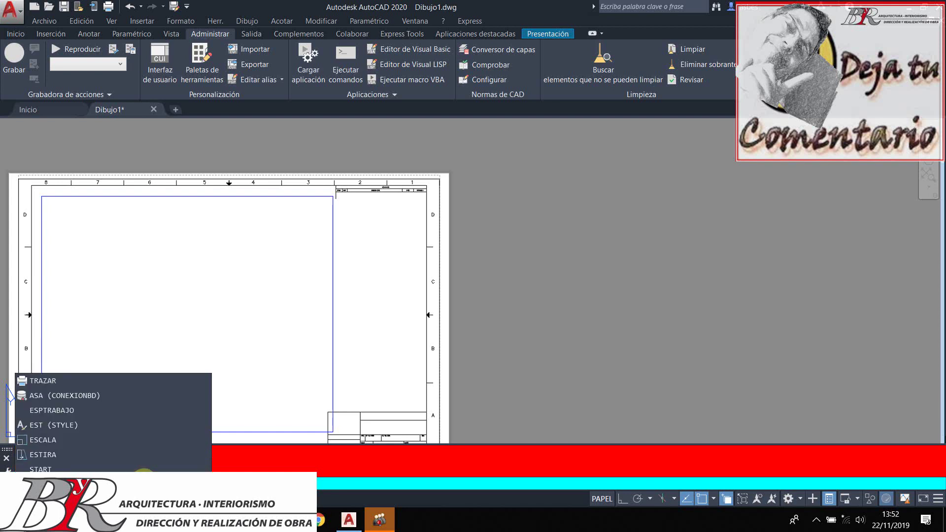
text(tart)
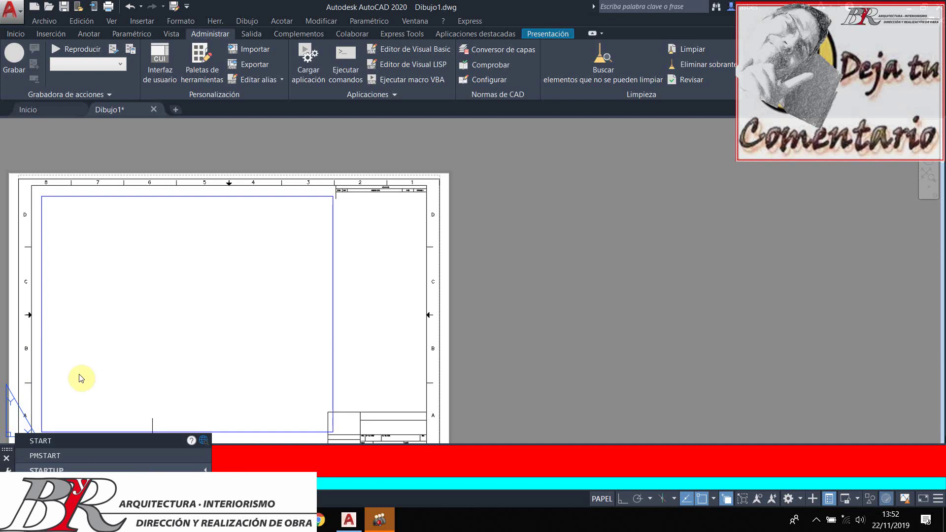
click(55, 467)
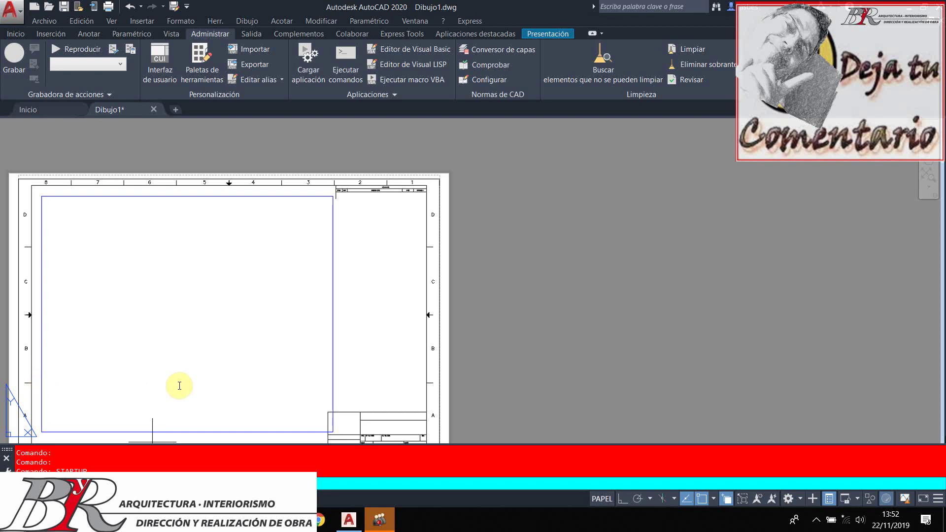
key(Return)
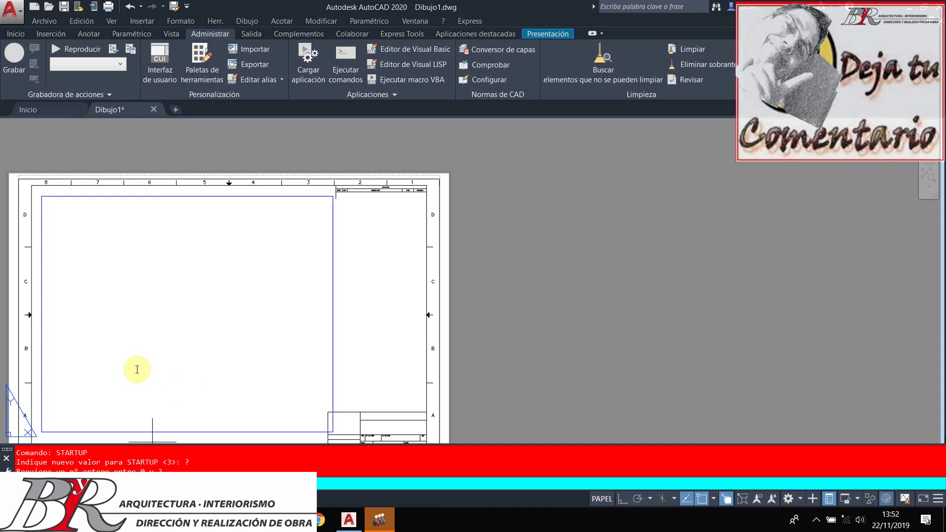
Set the STARTUP system variable to 0.
click(187, 462)
text(0)
key(Return)
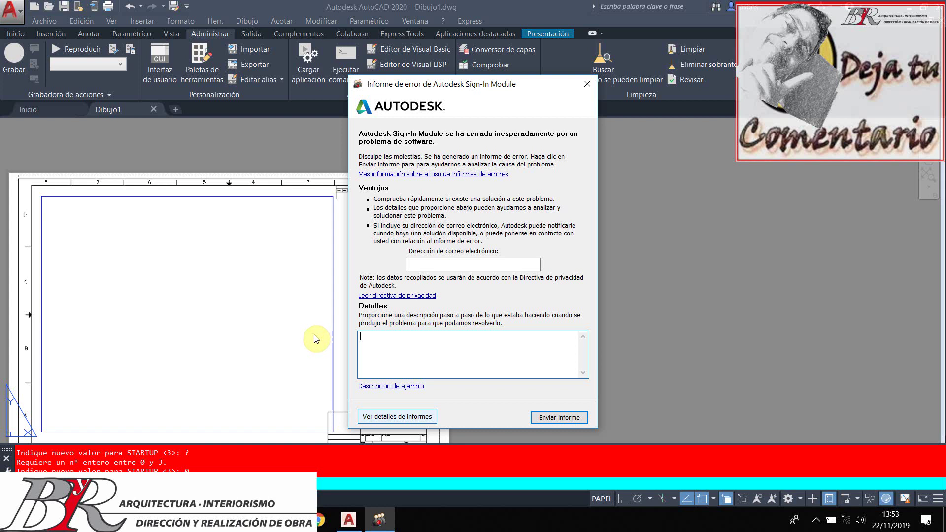
View the Sign-In Module error report details, then close it without sending.
click(394, 418)
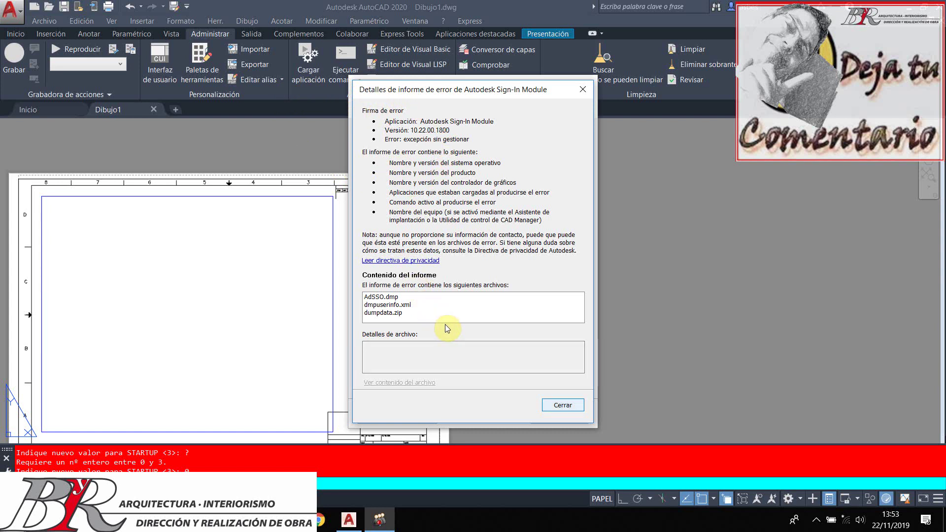
click(563, 405)
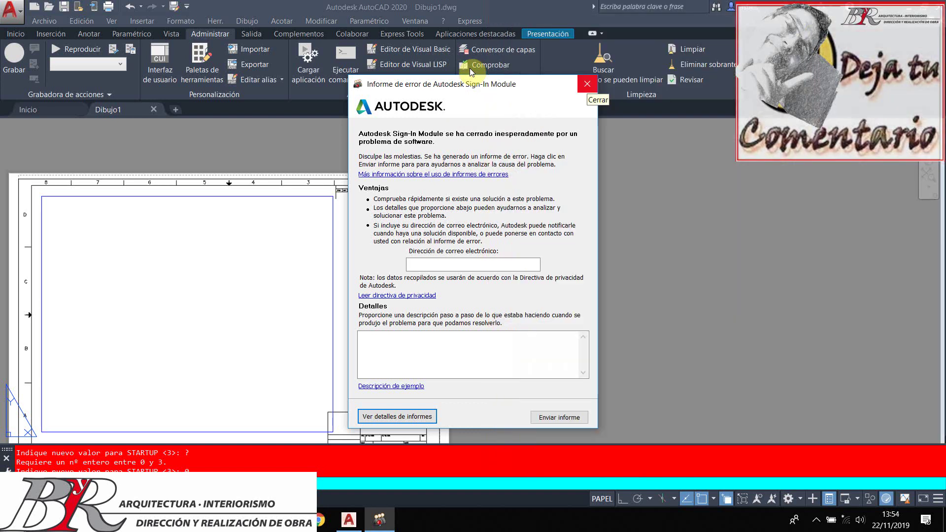
click(587, 86)
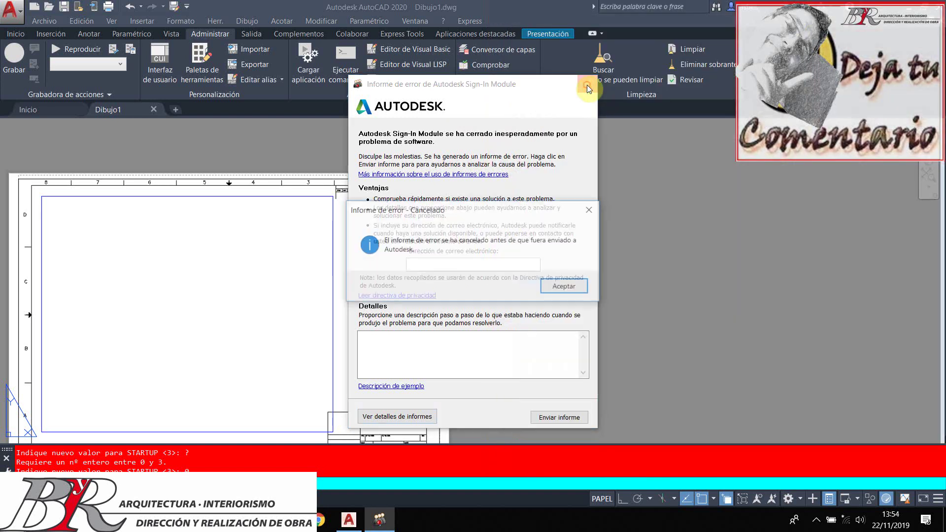
click(563, 286)
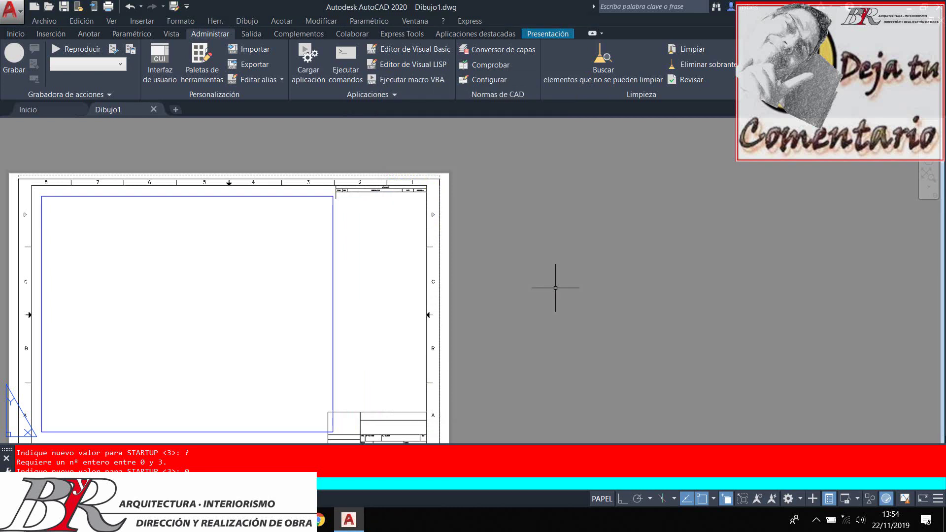
Close the Dibujo1 drawing using the X on its file tab.
click(155, 111)
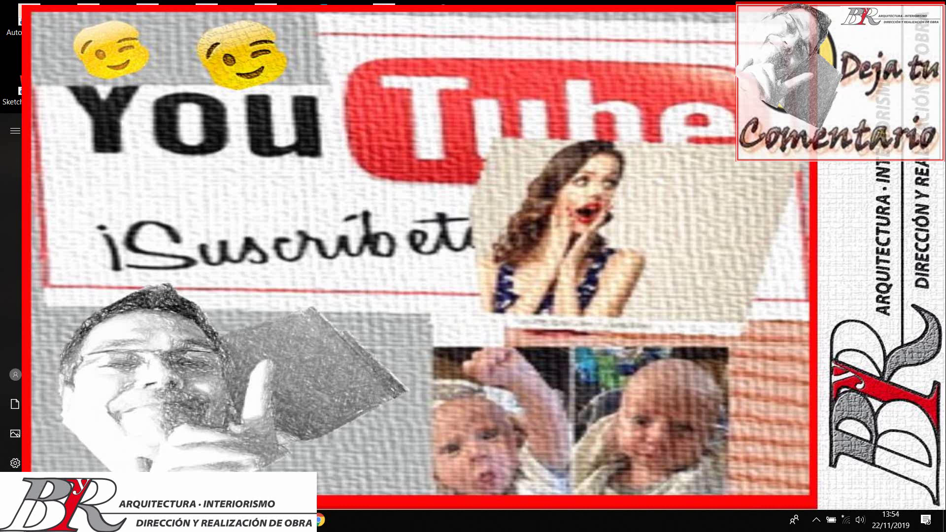
Relaunch AutoCAD 2020 and let it load to a blank Dibujo1 drawing.
click(108, 416)
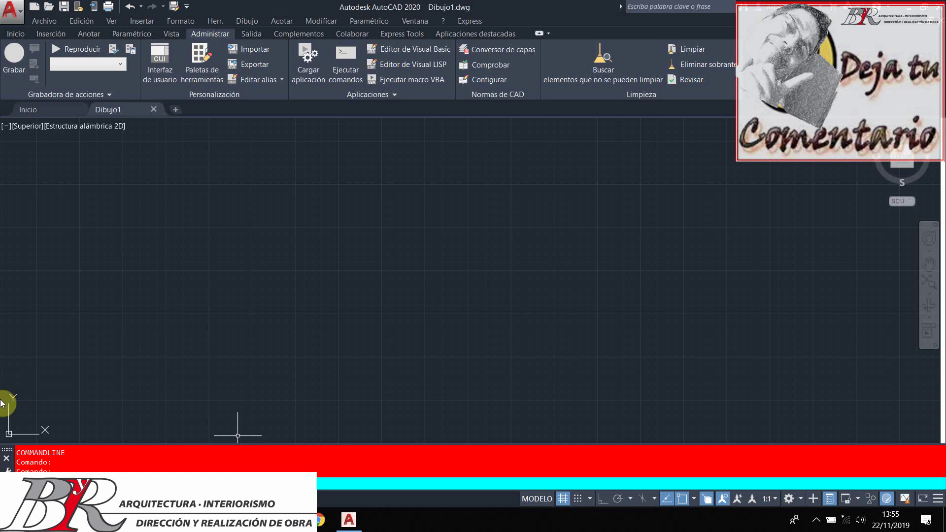
Switch Dibujo1 to its paper layout and back to Modelo, then show the Inicio start page.
click(69, 498)
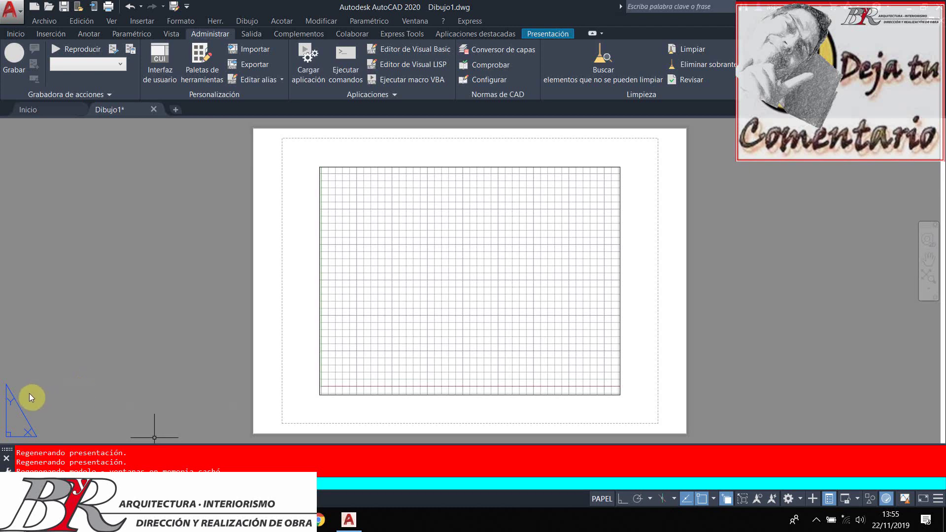
key(ctrl+Page_Up)
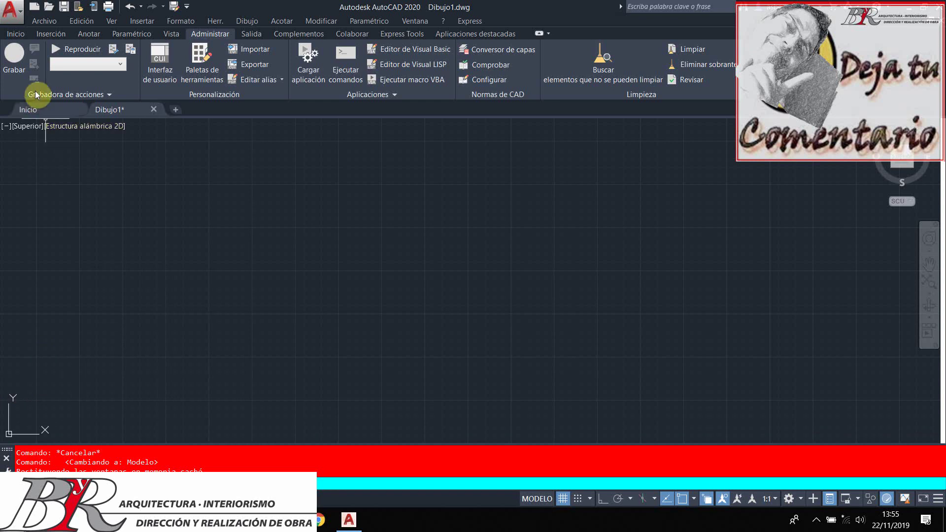
click(43, 110)
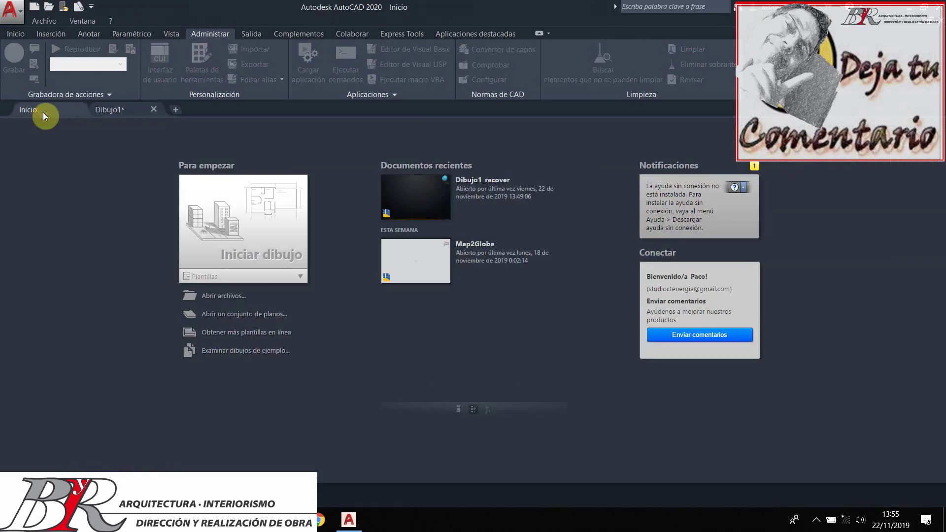
click(95, 109)
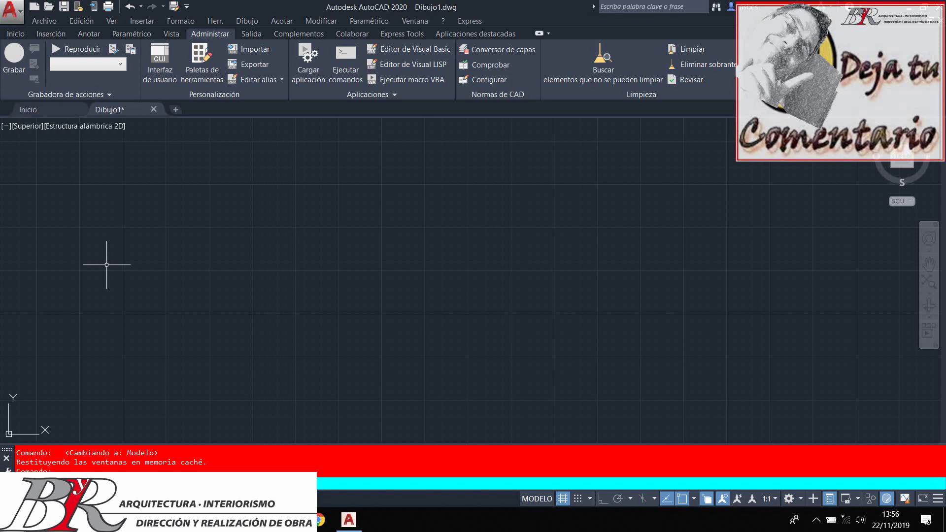
click(40, 108)
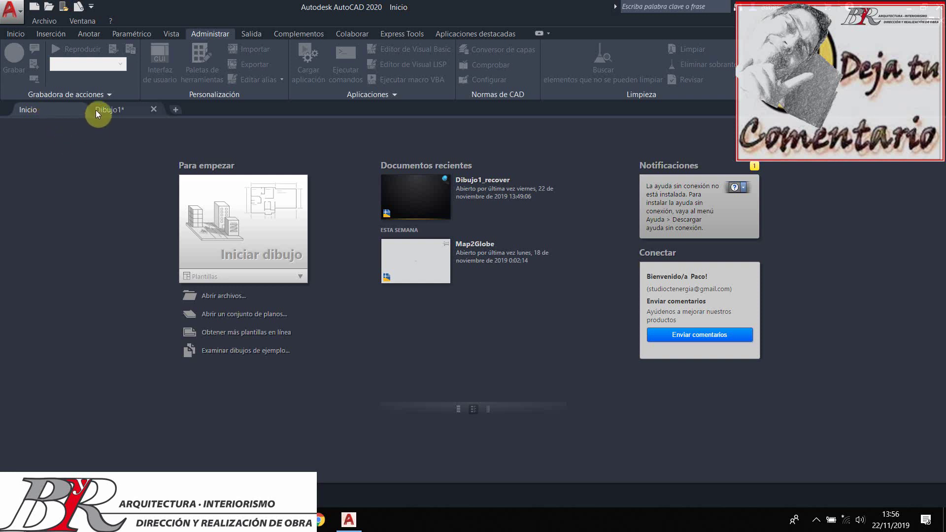
Go back to the Dibujo1 tab, showing its empty model space.
click(117, 111)
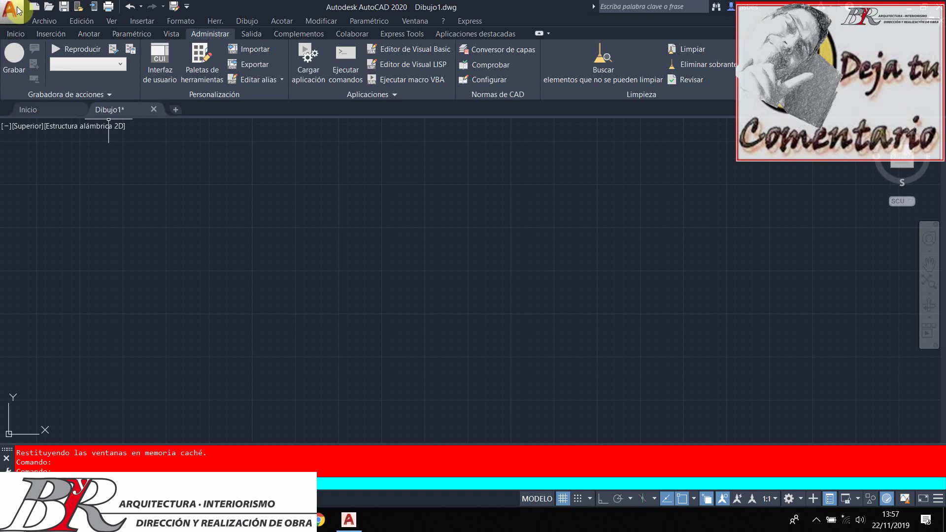
Open the Unidades de dibujo dialog from the application menu's Ayudas al dibujo > Unidades.
click(20, 11)
click(20, 10)
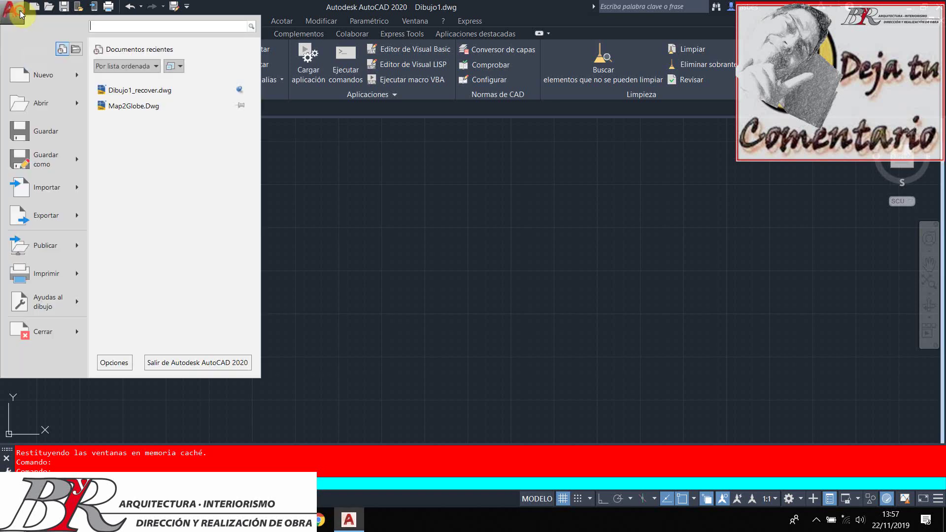
click(20, 10)
click(19, 10)
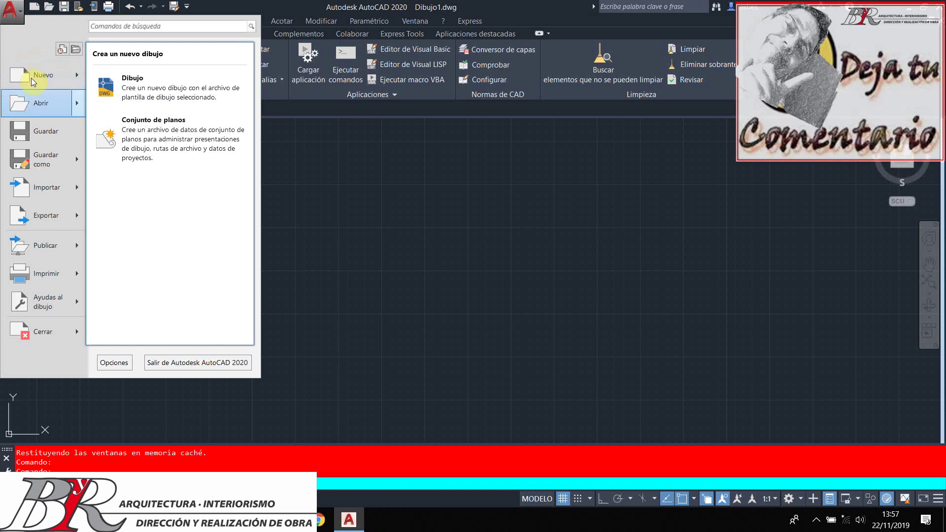
mouse_move(44, 301)
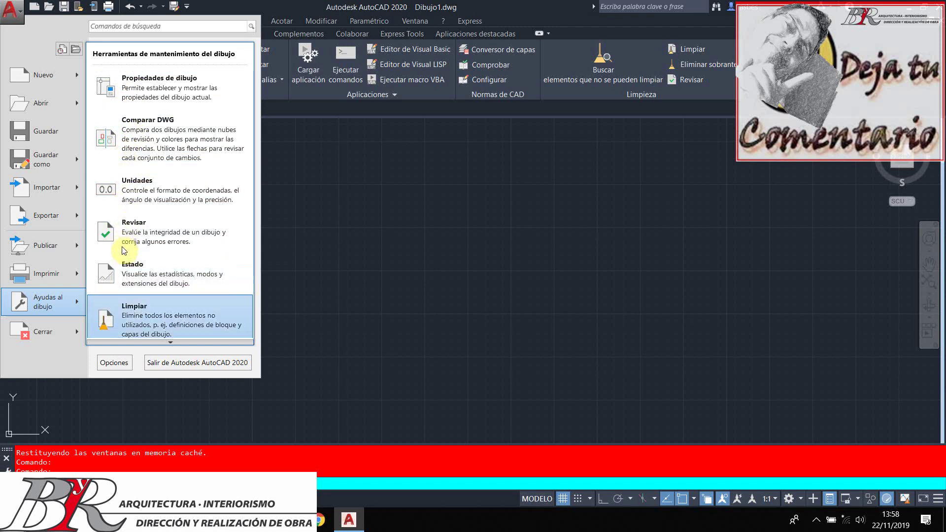
scroll(131, 271, down, 1)
scroll(135, 272, down, 2)
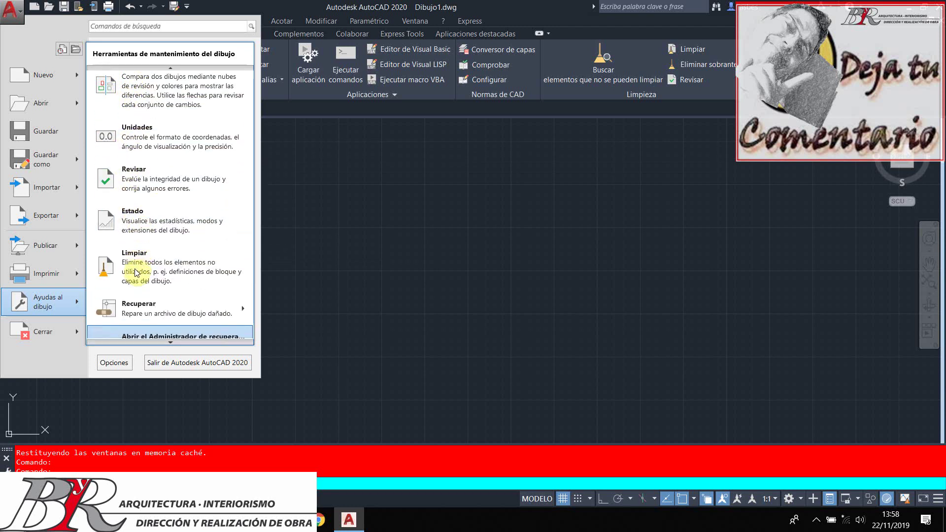
scroll(136, 272, down, 1)
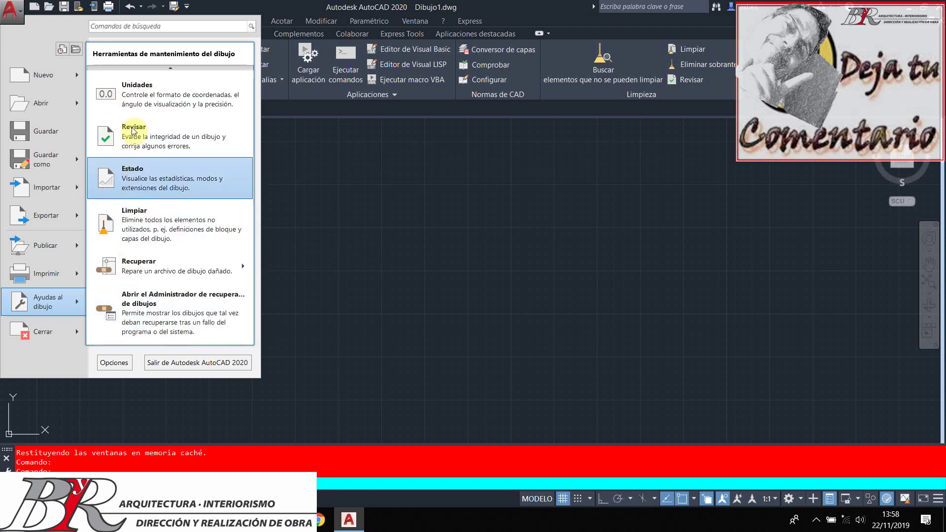
scroll(138, 59, up, 2)
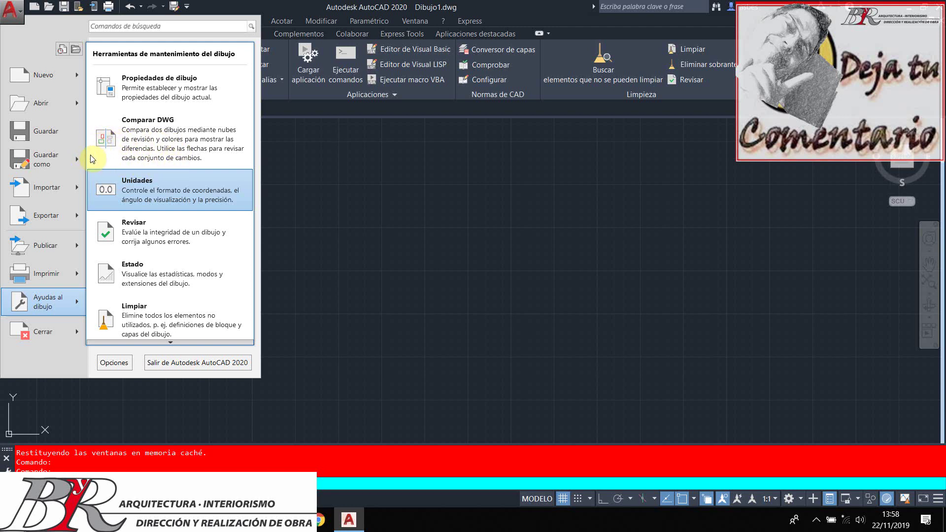
click(150, 194)
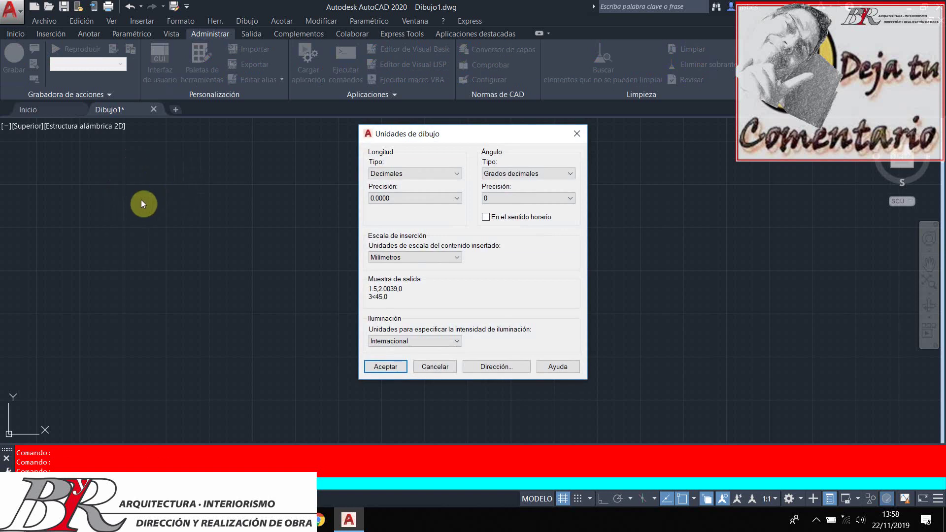
Move the Unidades de dibujo dialog further left on the screen.
mouse_move(446, 135)
mouse_down()
mouse_move(238, 109)
mouse_move(245, 121)
mouse_move(381, 124)
mouse_move(258, 124)
mouse_up()
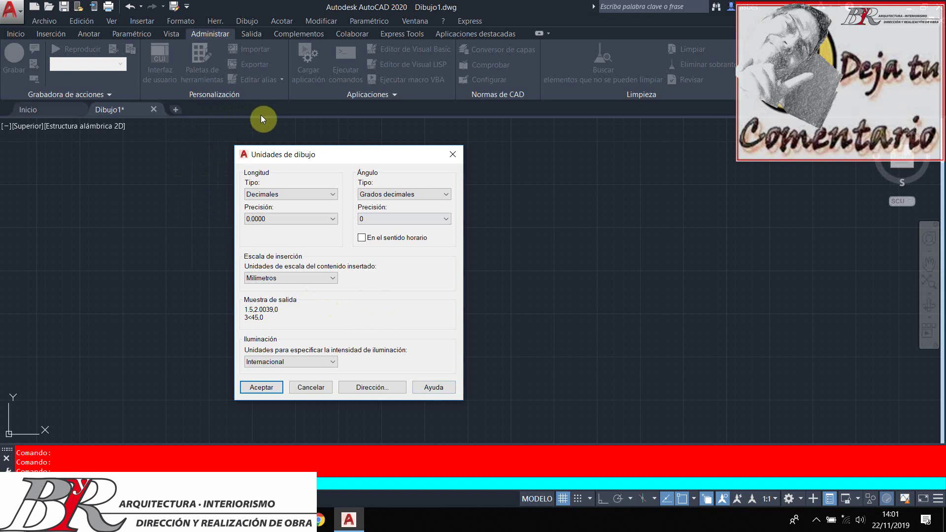
Keep the length type as Decimales and set length precision to 0.00.
click(246, 156)
click(332, 194)
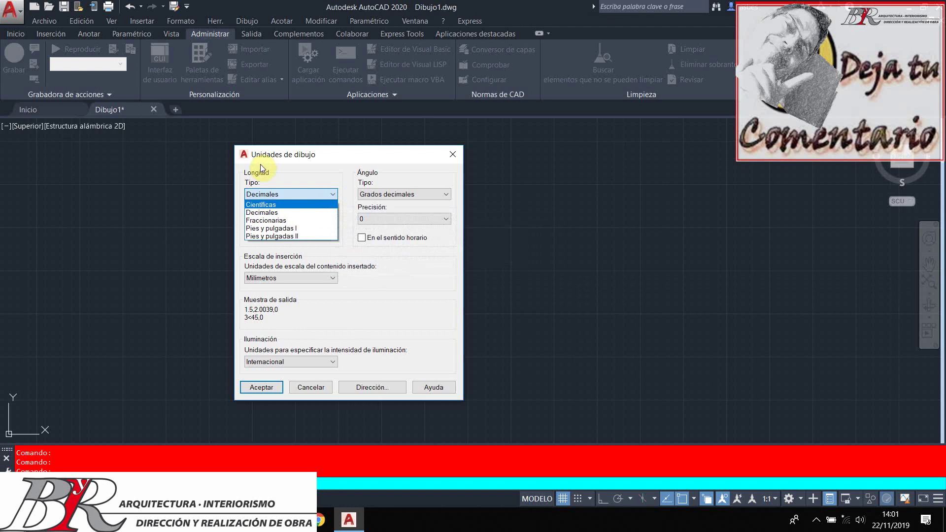
key(Down)
key(Up)
key(Down)
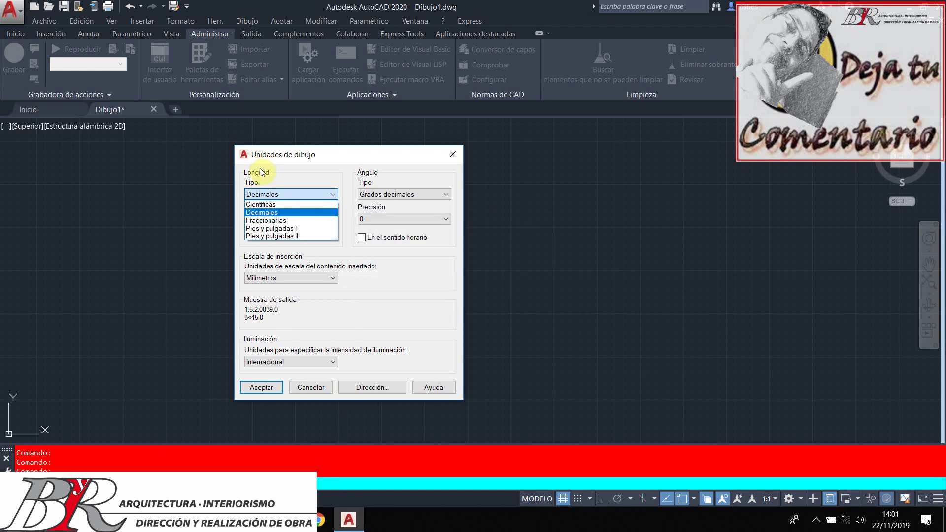
key(Down)
key(Down)
key(Up)
key(Up)
click(316, 212)
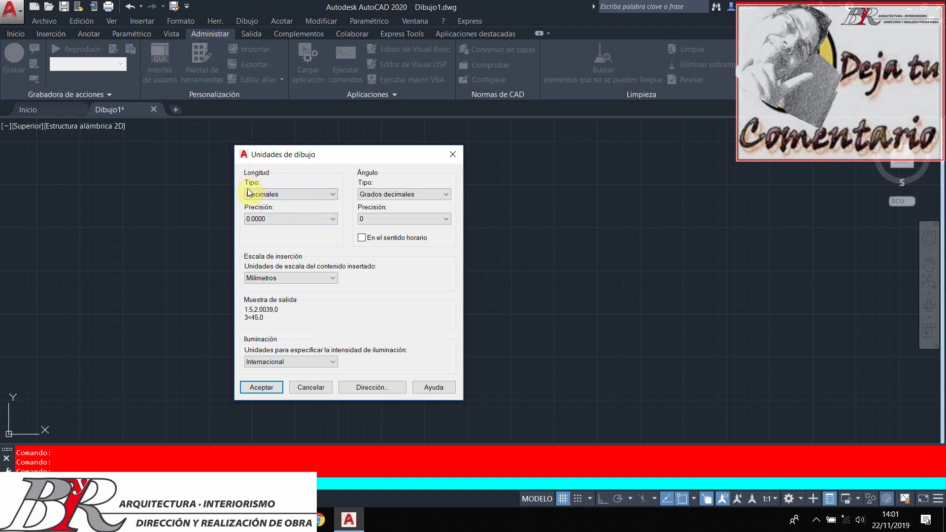
click(333, 218)
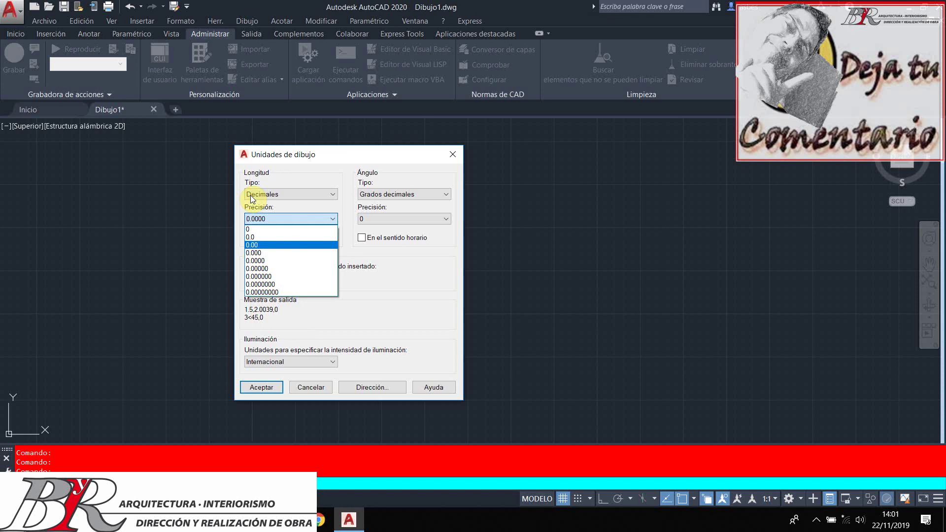
click(313, 244)
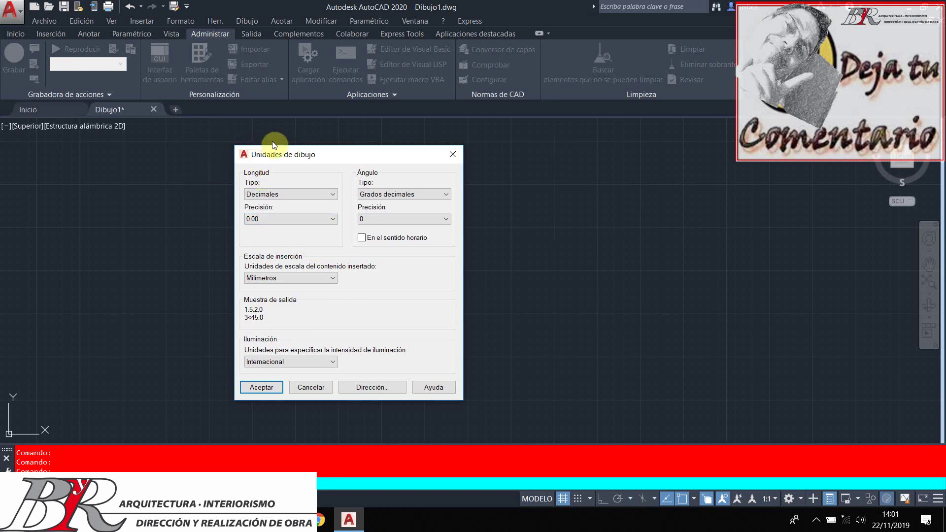
Keep Grados decimales as the angle type and set angle precision to 0.00.
click(447, 194)
key(Down)
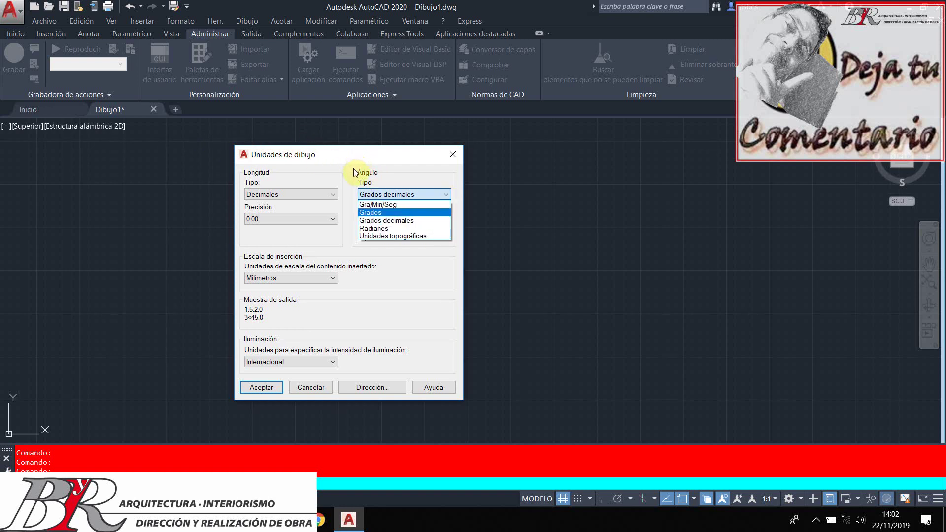
key(Down)
key(Down)
key(Down)
key(Up)
key(Up)
key(Up)
key(Down)
click(432, 221)
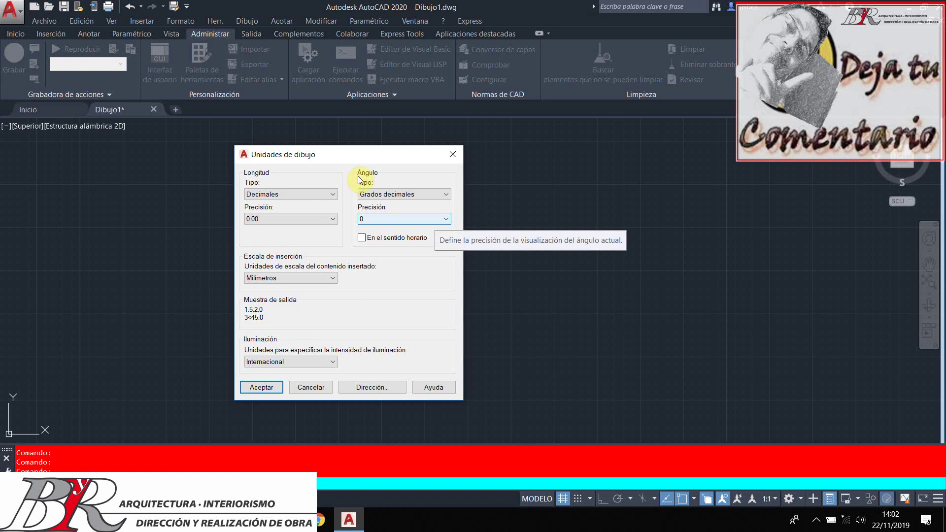
click(446, 219)
key(Down)
key(Down)
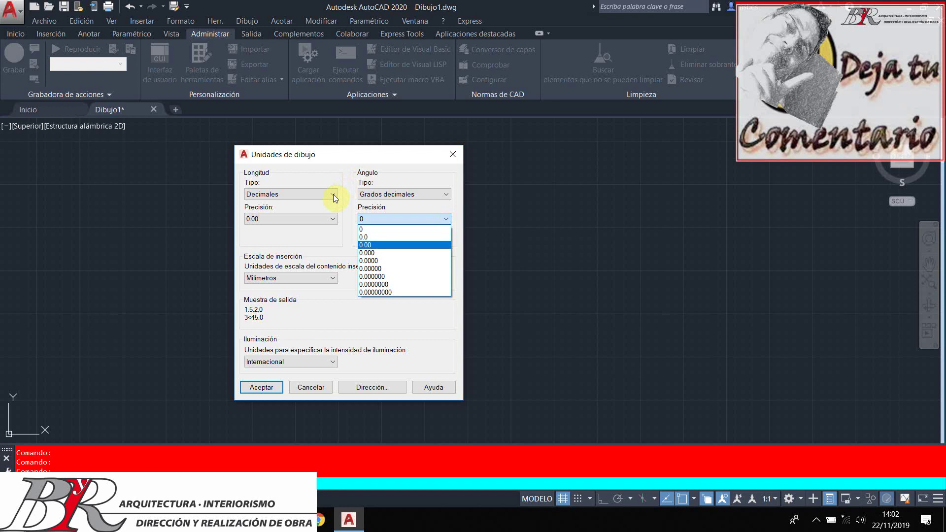
click(416, 244)
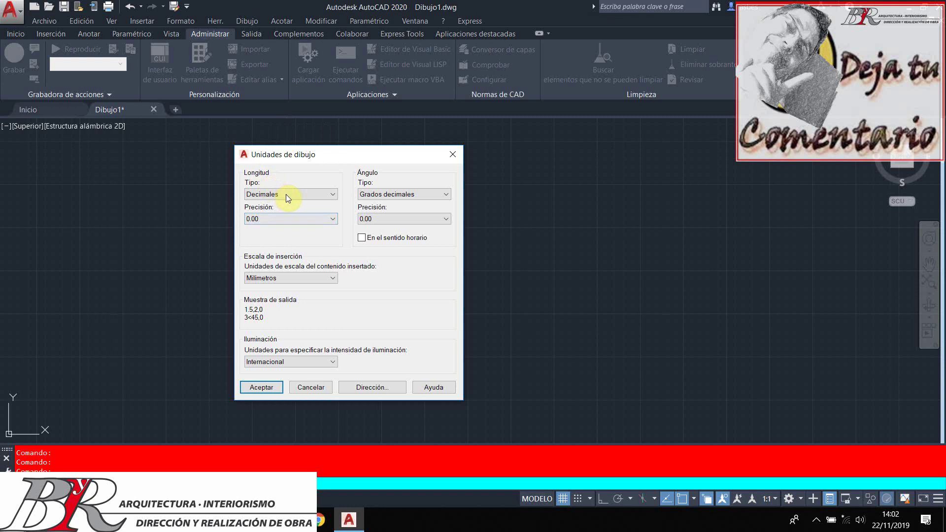
Try the clockwise angle option, then leave 'En el sentido horario' unchecked.
click(384, 239)
click(383, 238)
click(383, 237)
click(384, 237)
click(389, 239)
click(390, 239)
click(390, 239)
mouse_move(390, 240)
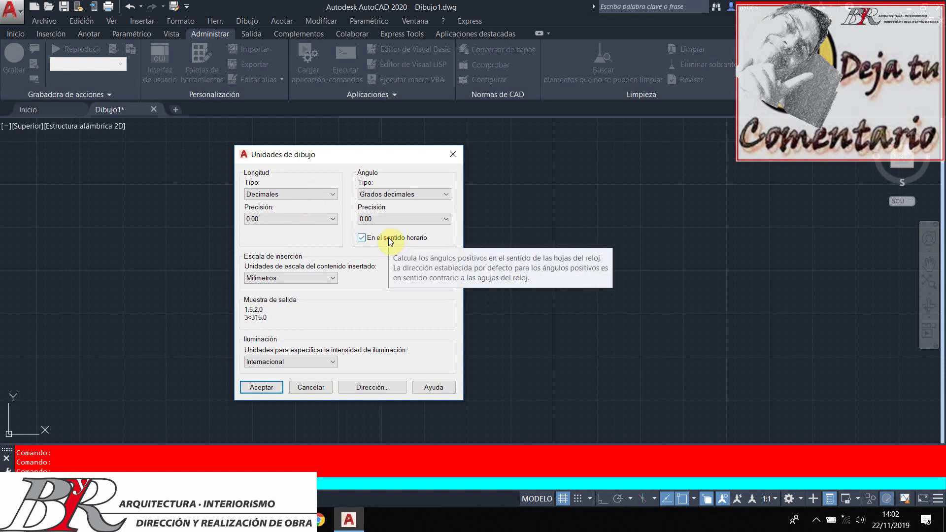
click(390, 240)
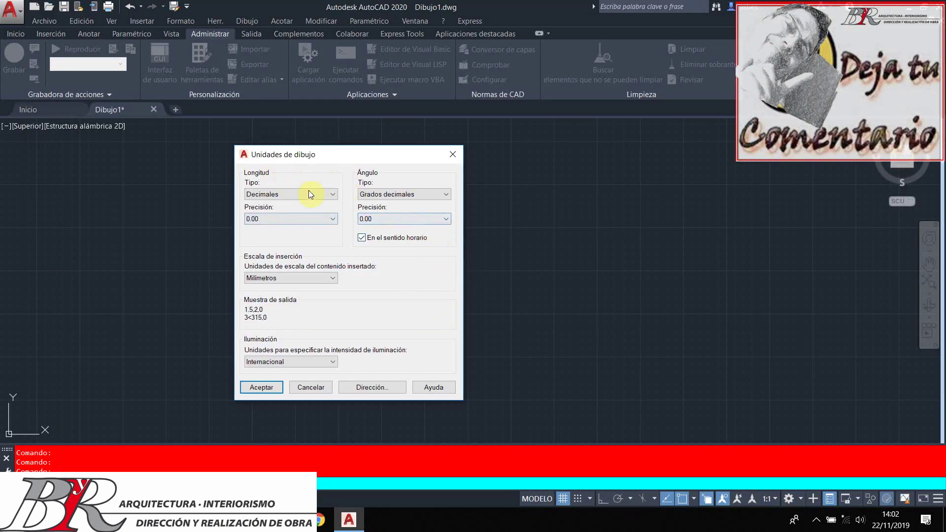
click(362, 237)
click(495, 274)
click(333, 279)
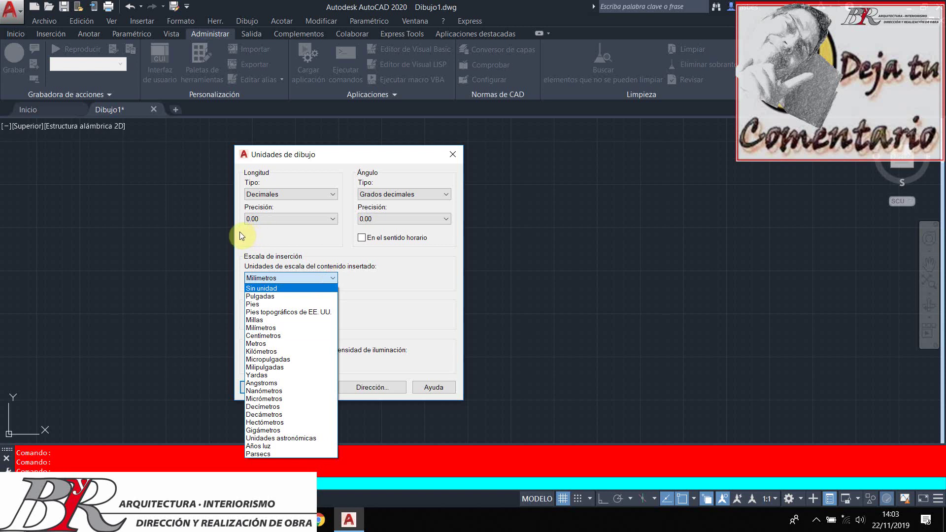
Set insertion units to Sin unidad, continue past the lighting warning, and accept the units.
click(299, 288)
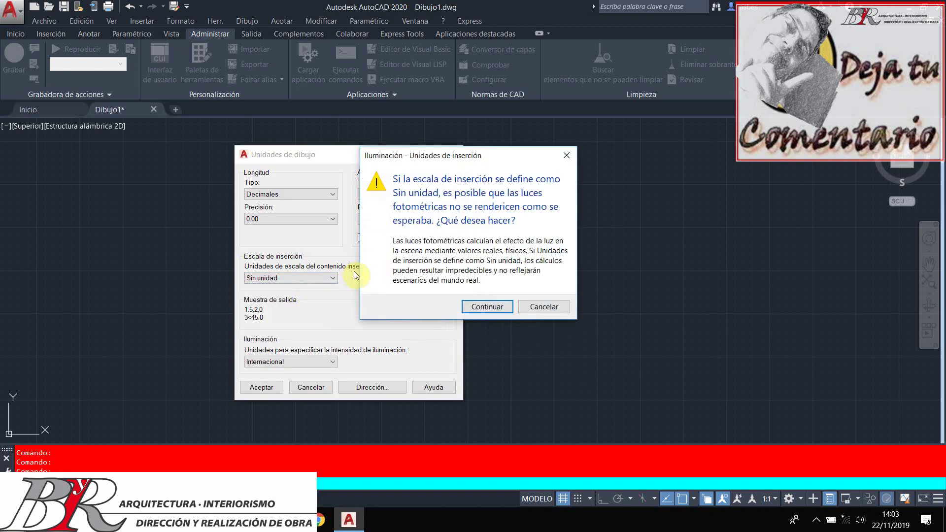
click(481, 306)
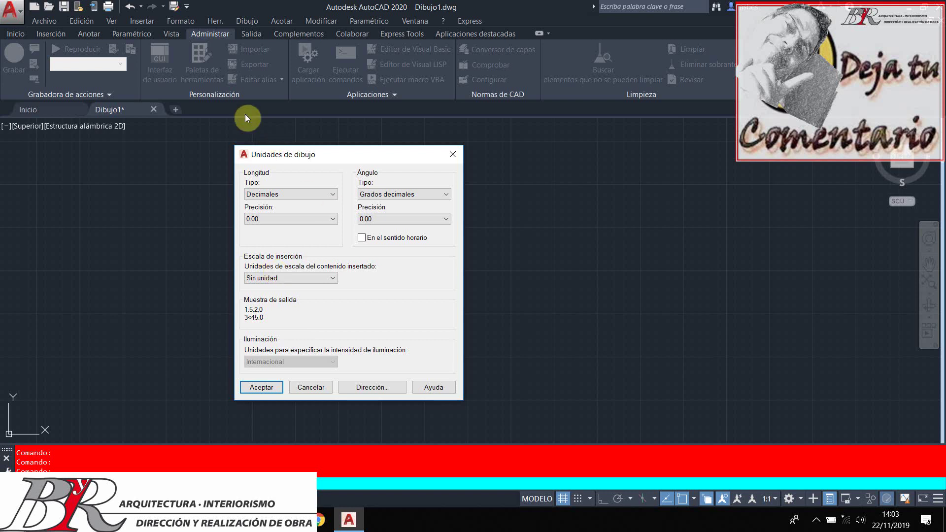
click(261, 388)
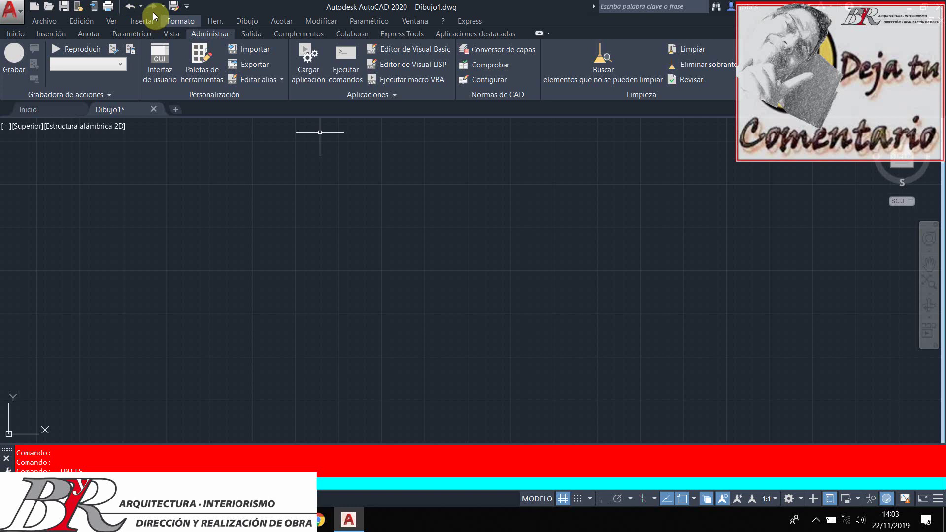
click(188, 13)
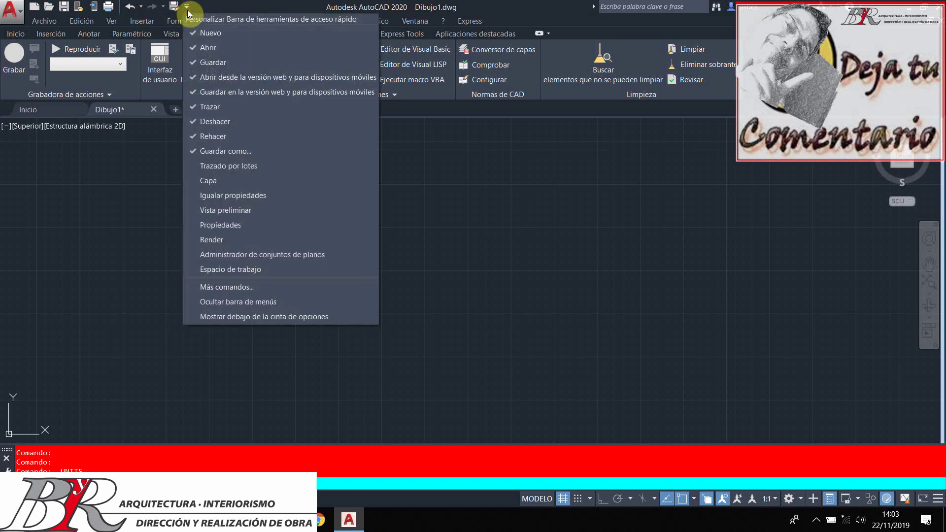
click(244, 303)
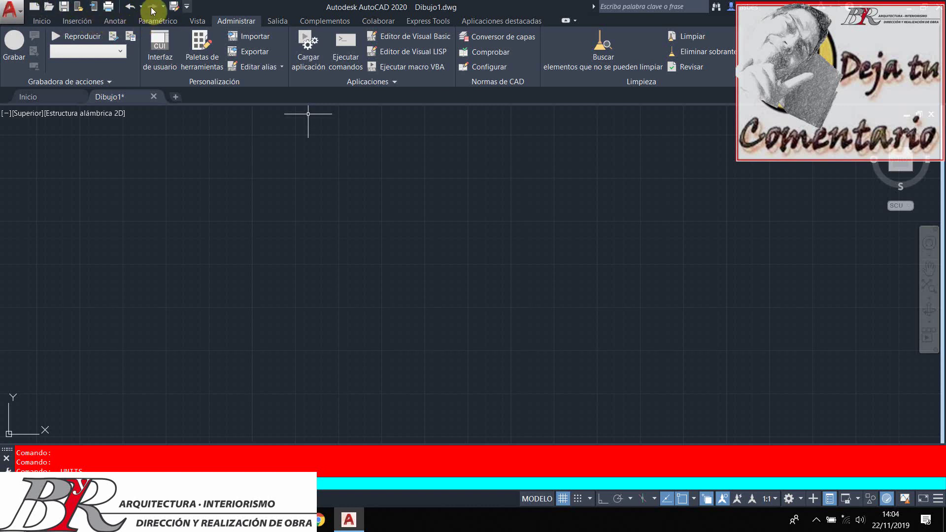
click(187, 6)
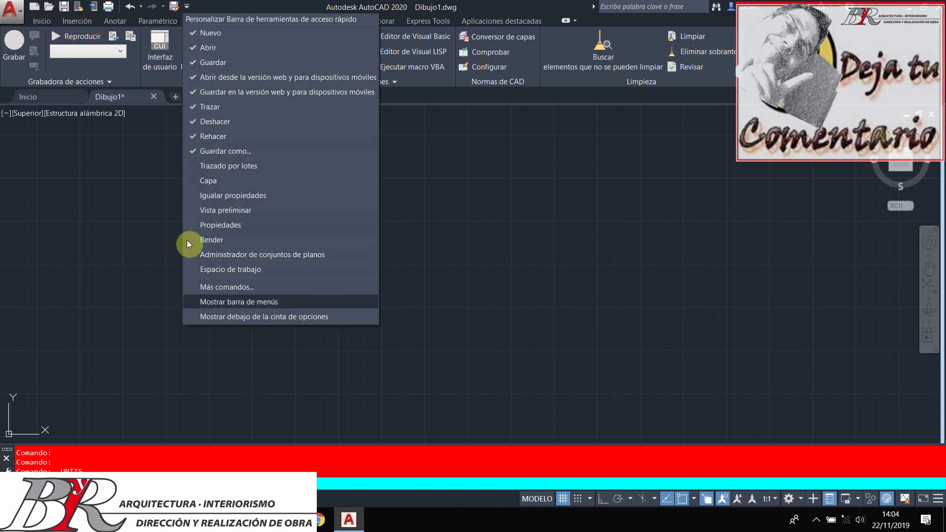
click(233, 302)
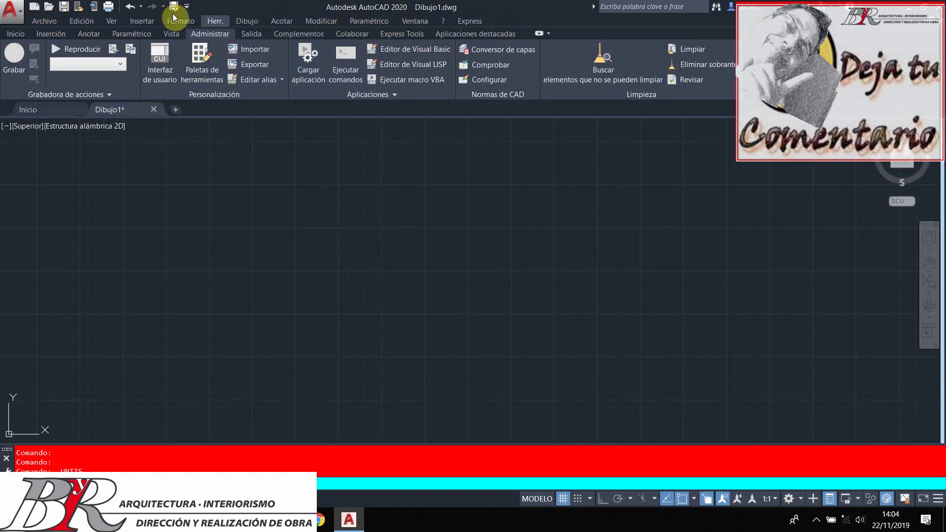
Reopen Unidades de dibujo via Formato > Unidades to check the saved settings.
click(188, 21)
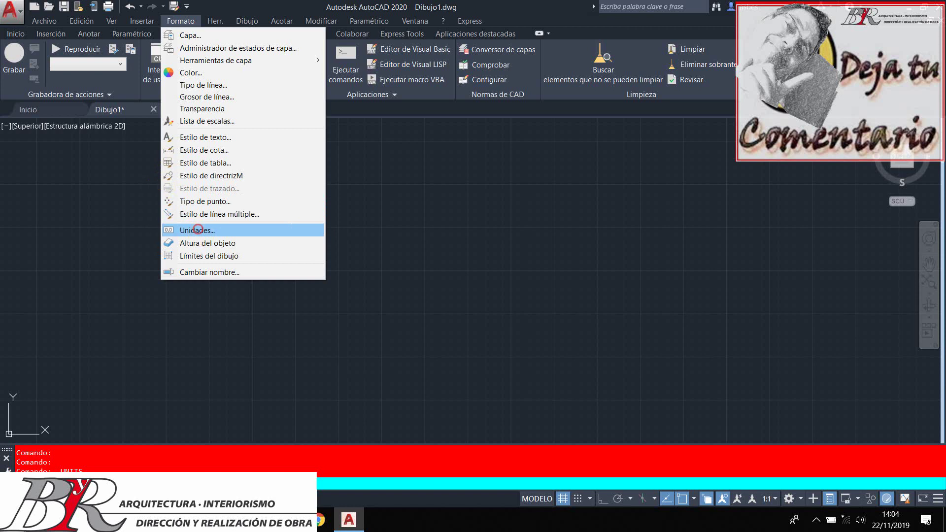
click(199, 230)
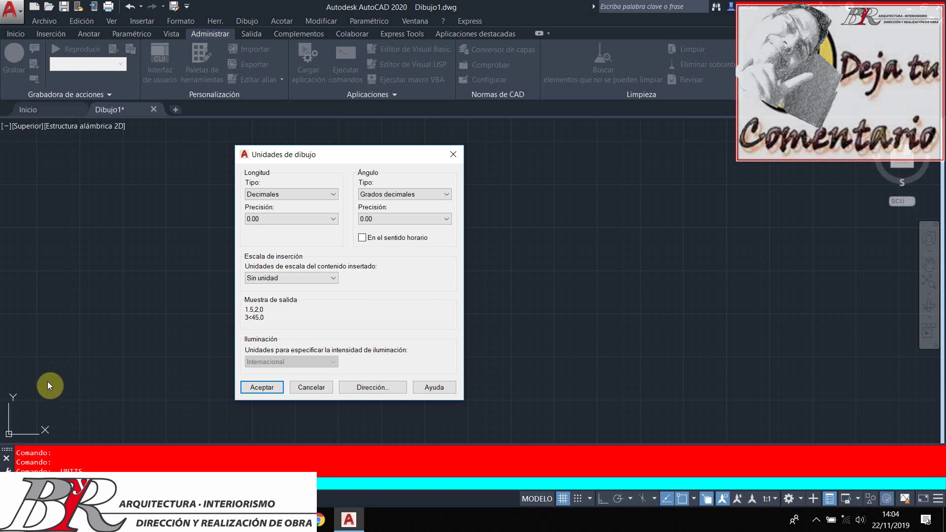
Dismiss the Unidades de dibujo dialog, keeping the settings unchanged.
click(47, 386)
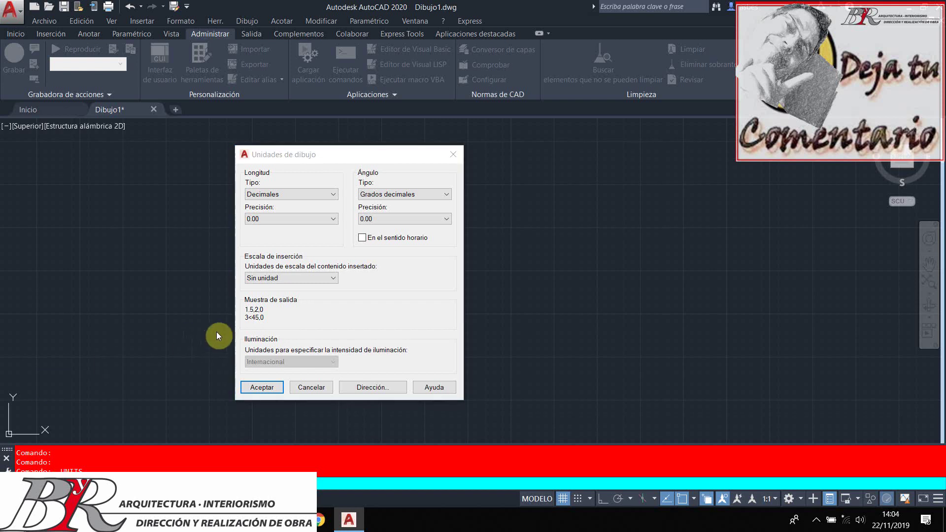
click(311, 387)
click(484, 309)
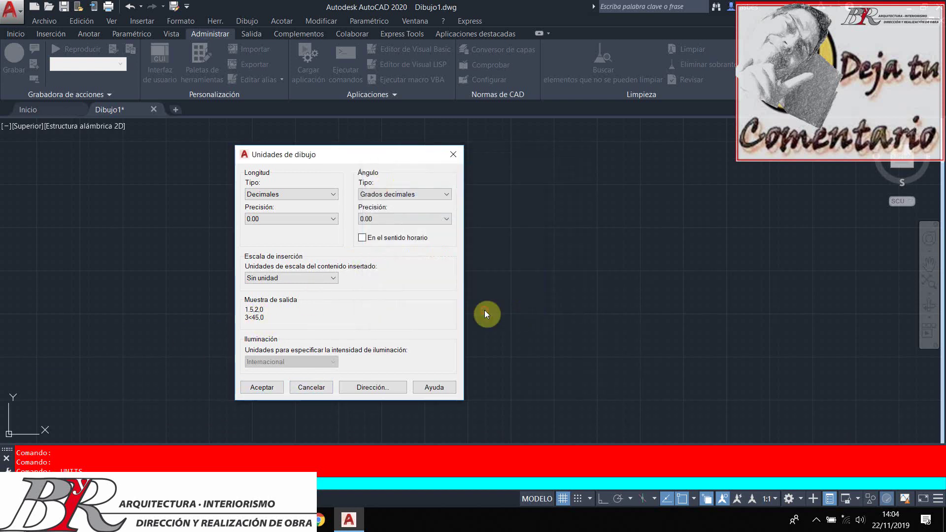
key(Return)
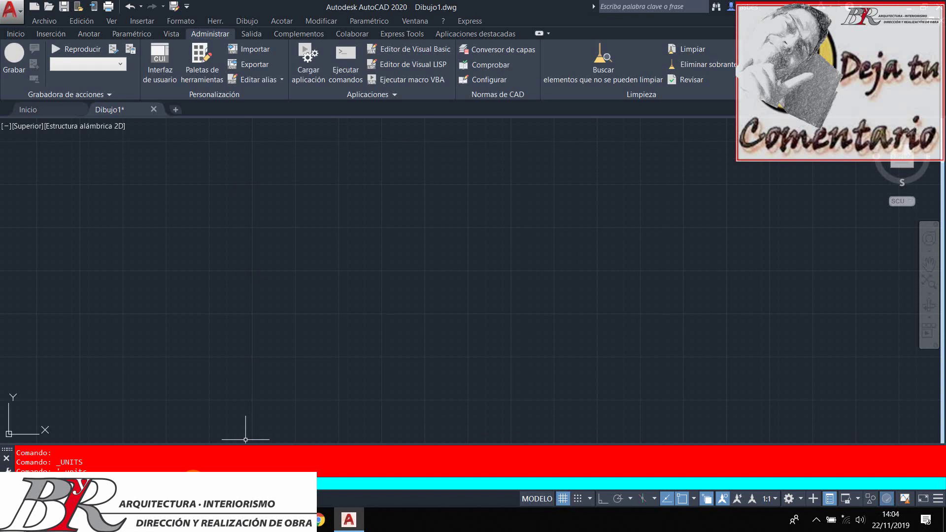
Type 'uni', browse UNION, DDUNITS, -DWGUNITS and UNISOLATE, and show the UNIDADES description.
text(uni)
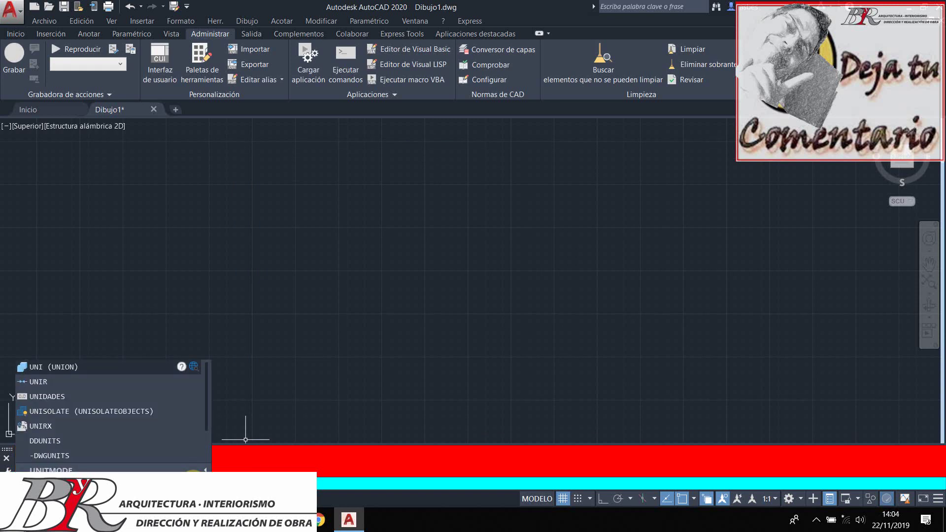
key(Up)
key(Up)
key(Up)
key(Up)
key(Up)
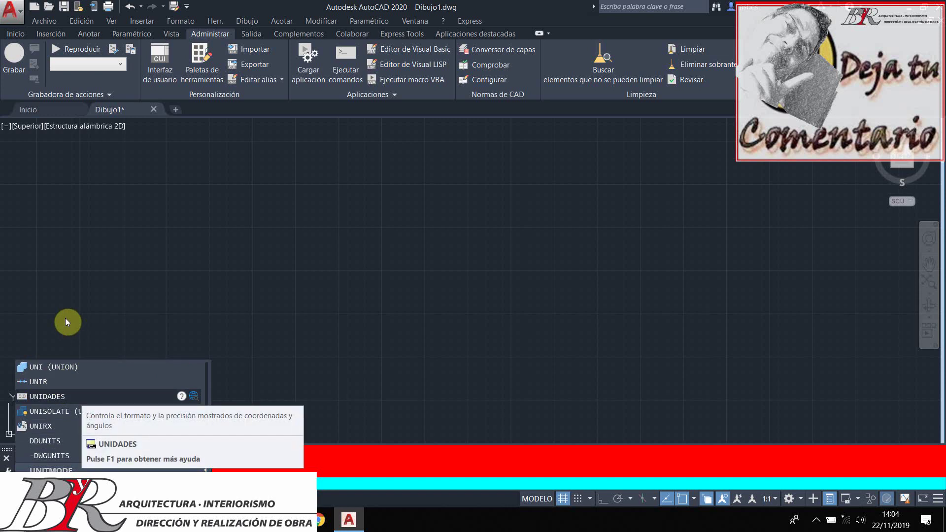
key(Down)
key(Down)
key(Down)
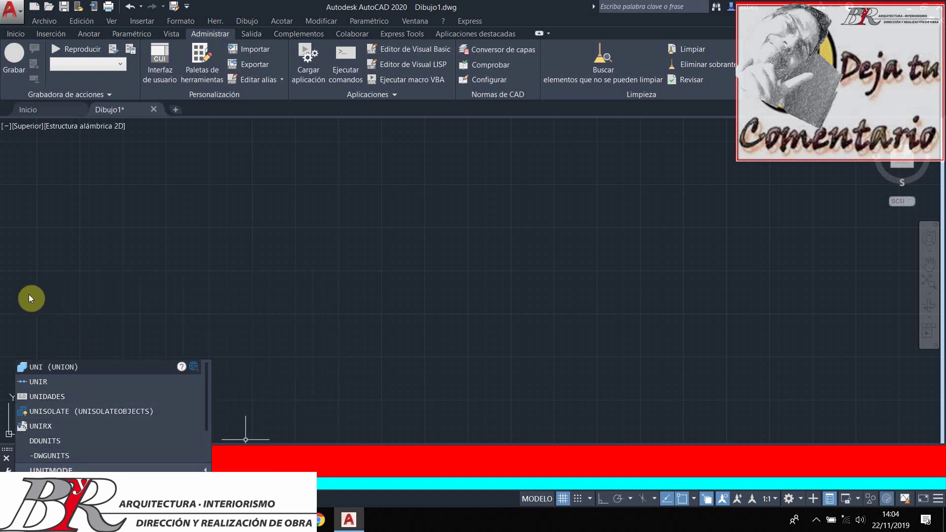
key(Down)
key(Up)
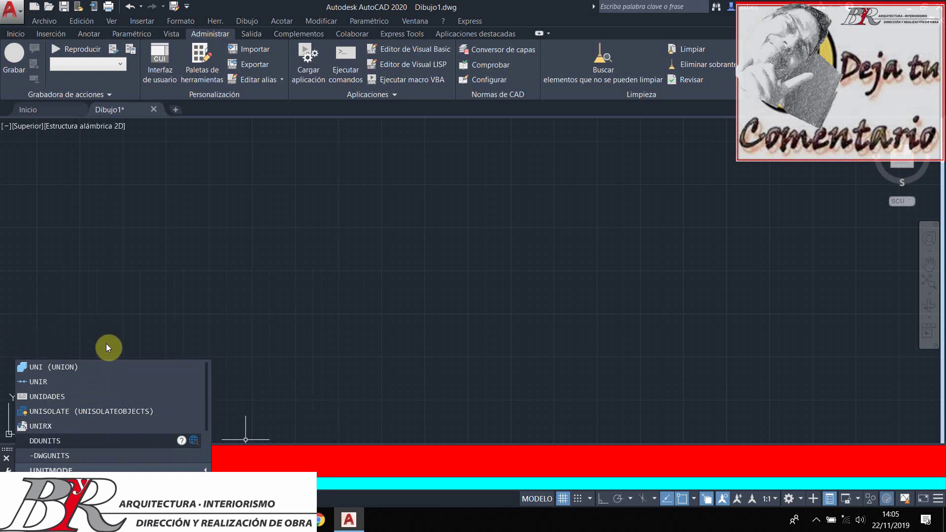
key(Up)
key(Up)
key(Up)
key(Up)
key(Up)
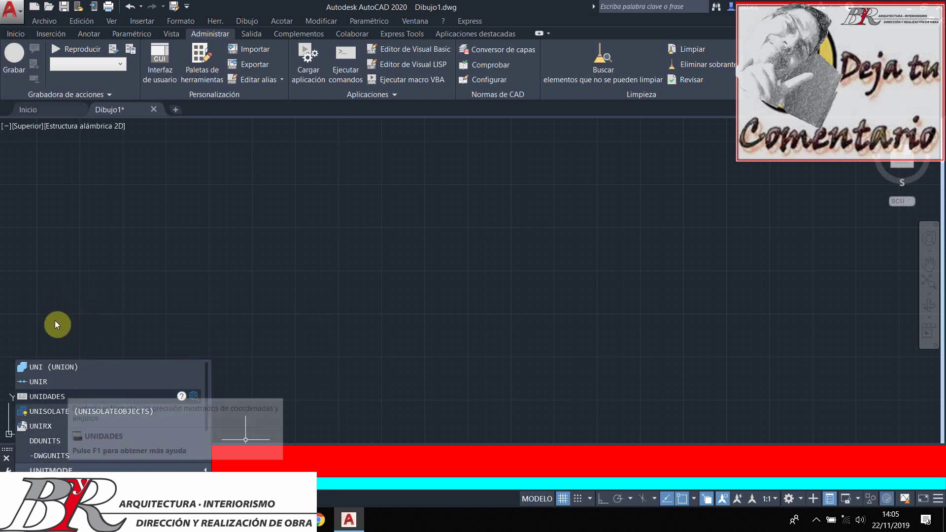
key(Down)
key(Down)
key(Down)
key(Up)
key(Up)
key(Up)
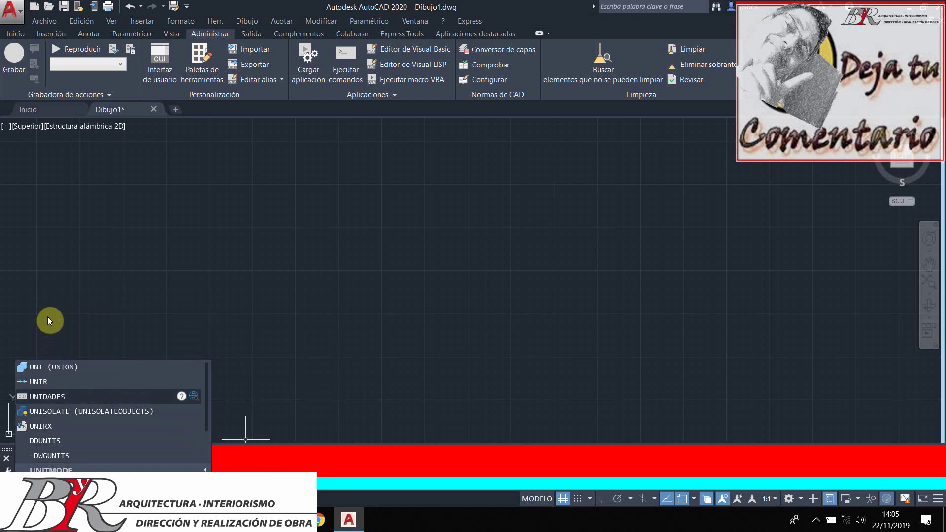
key(Up)
key(Up)
key(Down)
key(Down)
key(Down)
key(Down)
key(Up)
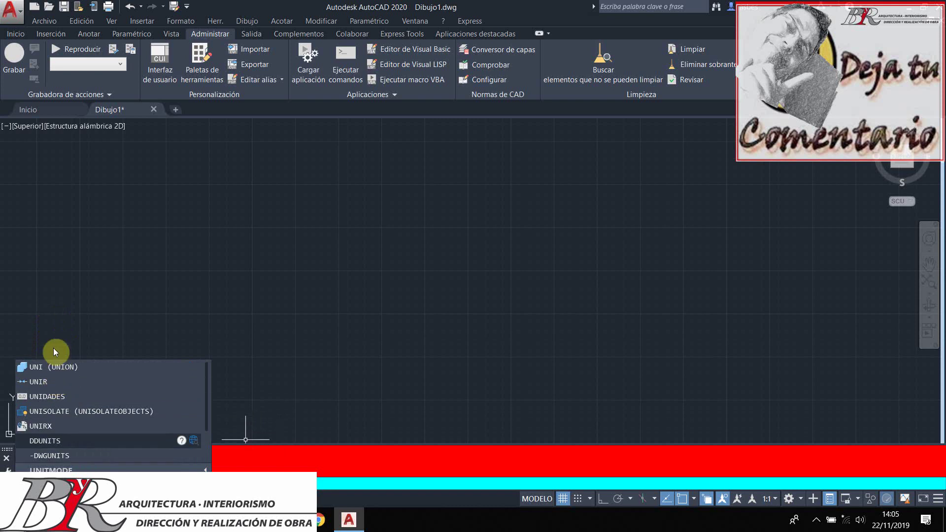
key(Up)
key(Up)
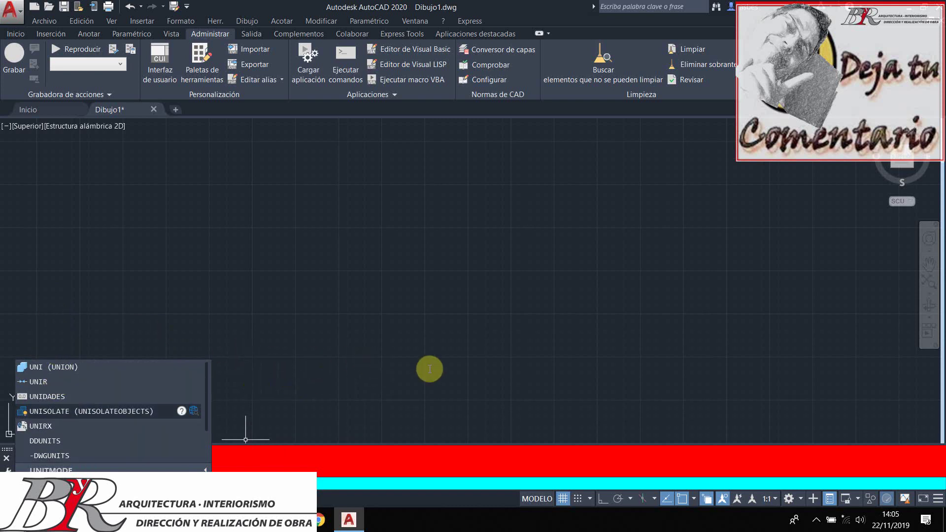
key(Down)
key(Down)
key(Down)
key(Up)
key(Up)
key(Up)
key(Up)
key(Down)
key(Up)
key(Up)
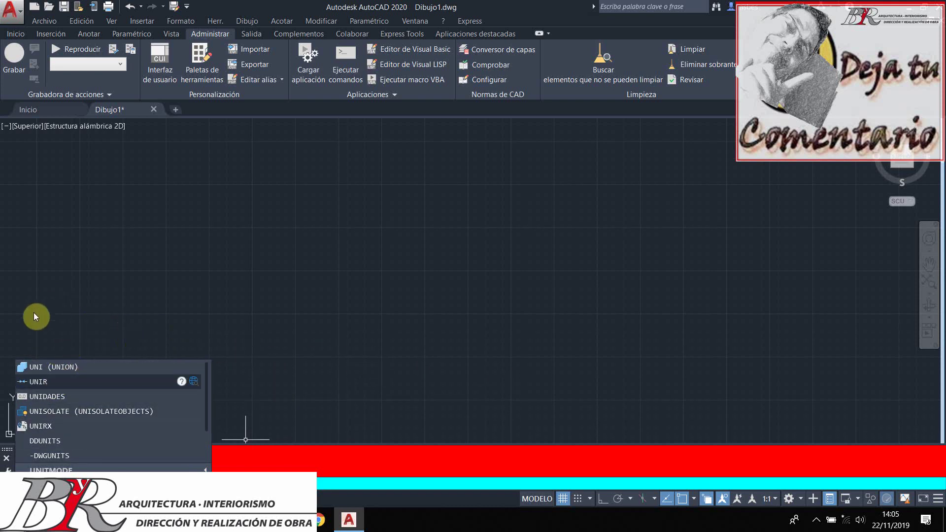
key(Down)
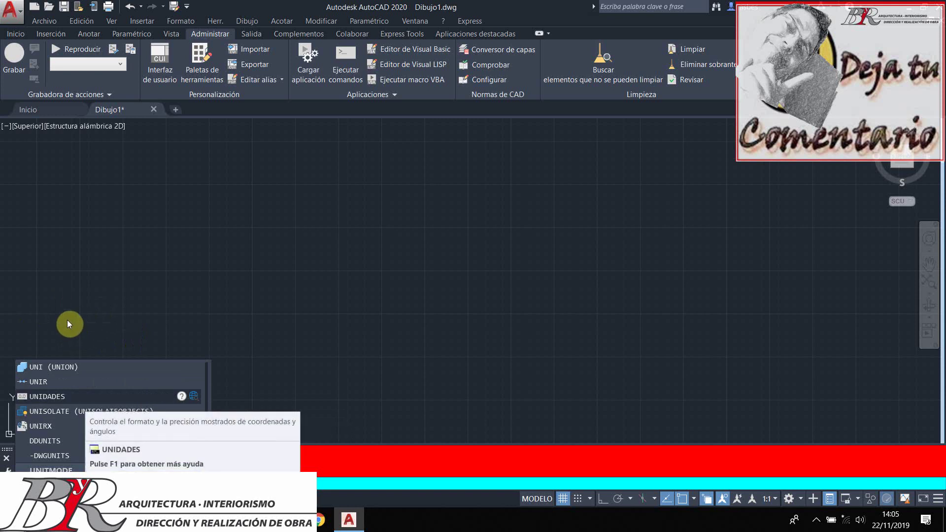
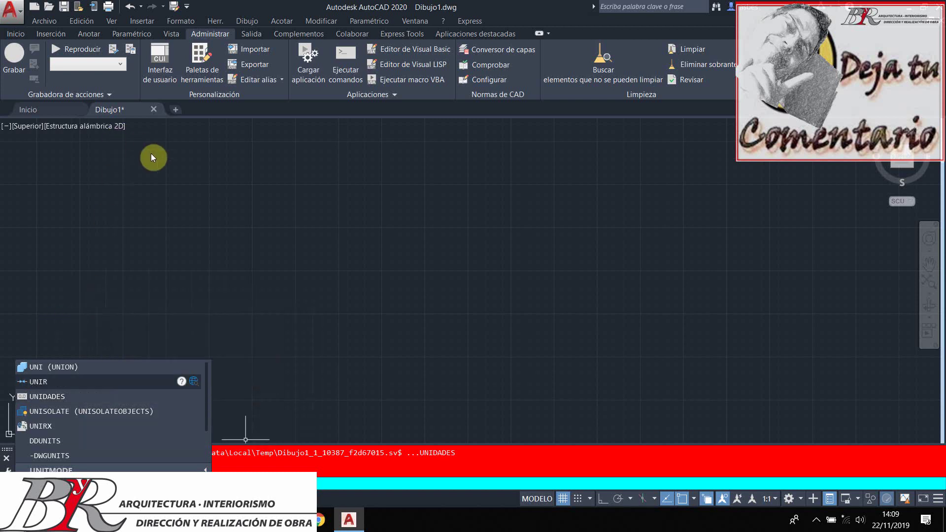
Run UNIDADES, then browse the Home, Insert, Annotate, Parametric and View ribbon tabs.
key(Return)
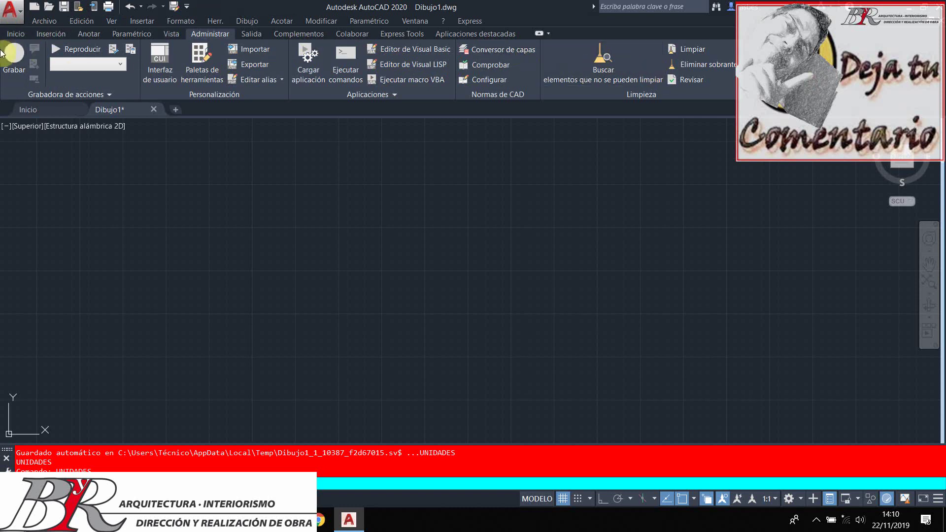
click(18, 34)
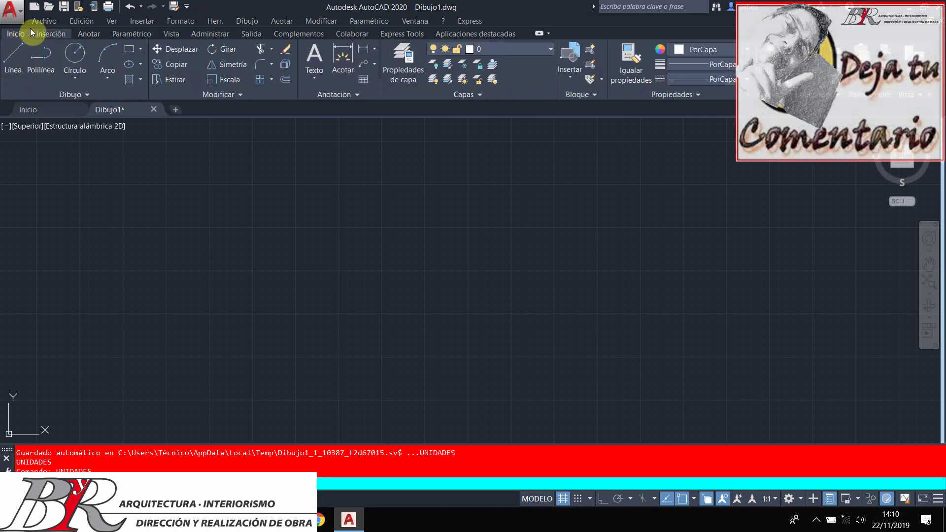
click(52, 33)
click(90, 33)
click(132, 33)
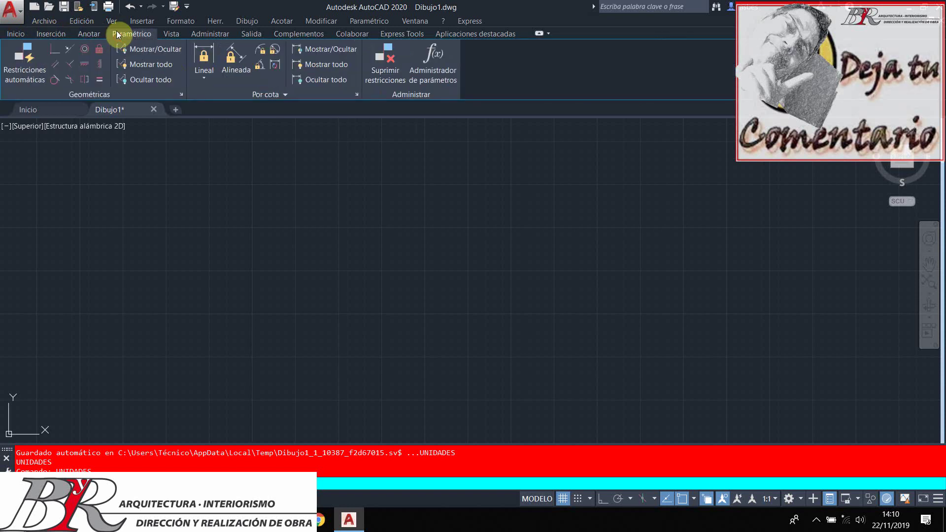
click(171, 33)
Browse the Manage, Output, Add-ins, Collaborate and Express Tools tabs, then return to Inicio.
click(210, 34)
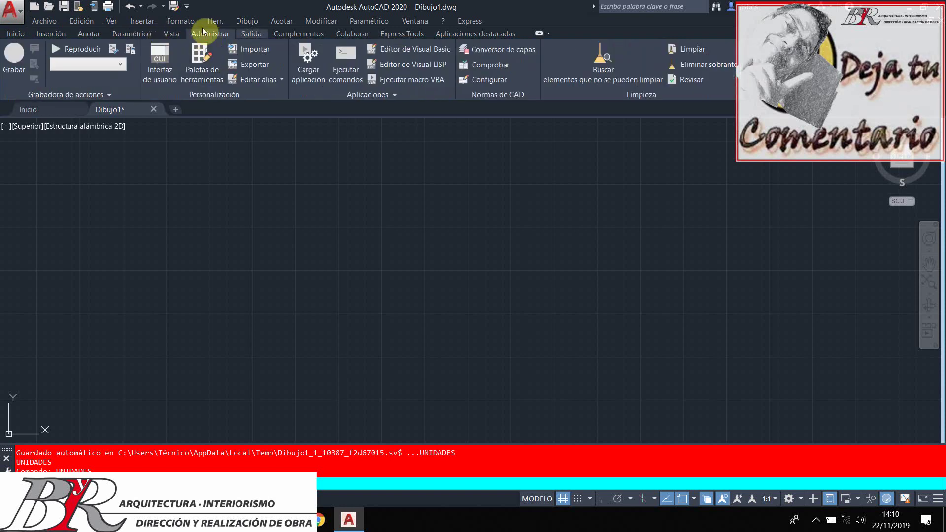
click(251, 34)
click(299, 34)
click(352, 34)
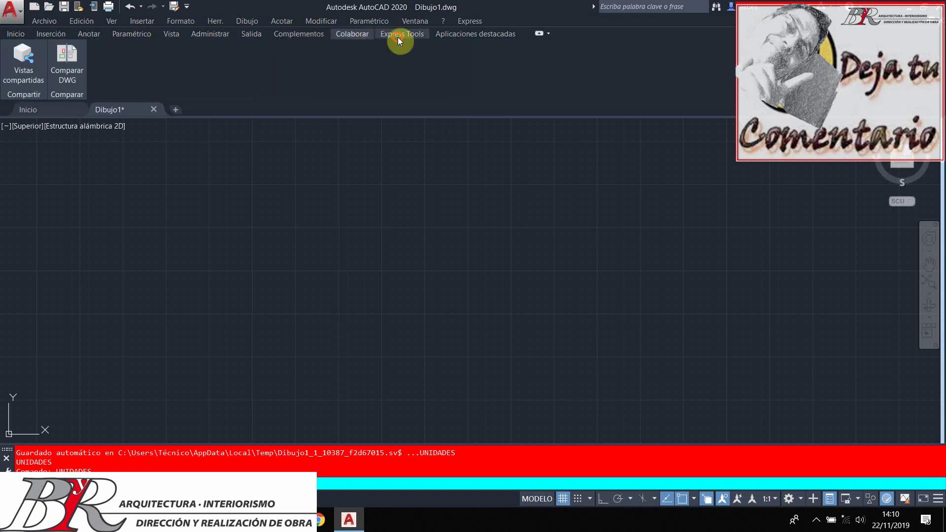
click(402, 33)
click(16, 33)
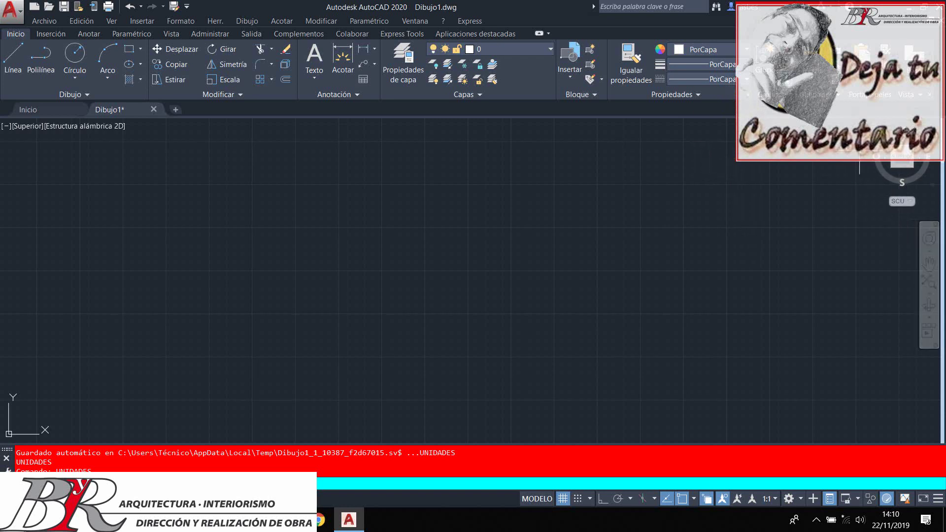
Drag an empty selection window on the canvas, then switch to the Presentación layout sheet.
click(860, 153)
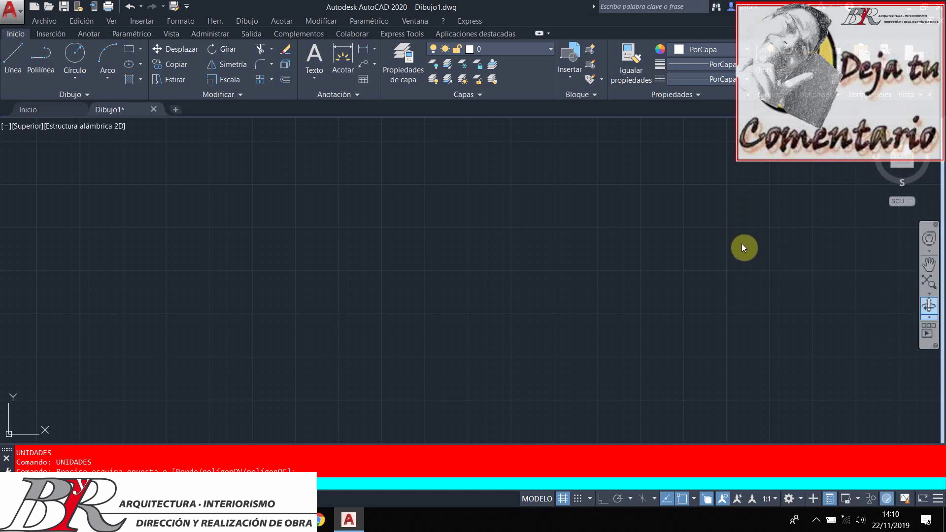
click(904, 335)
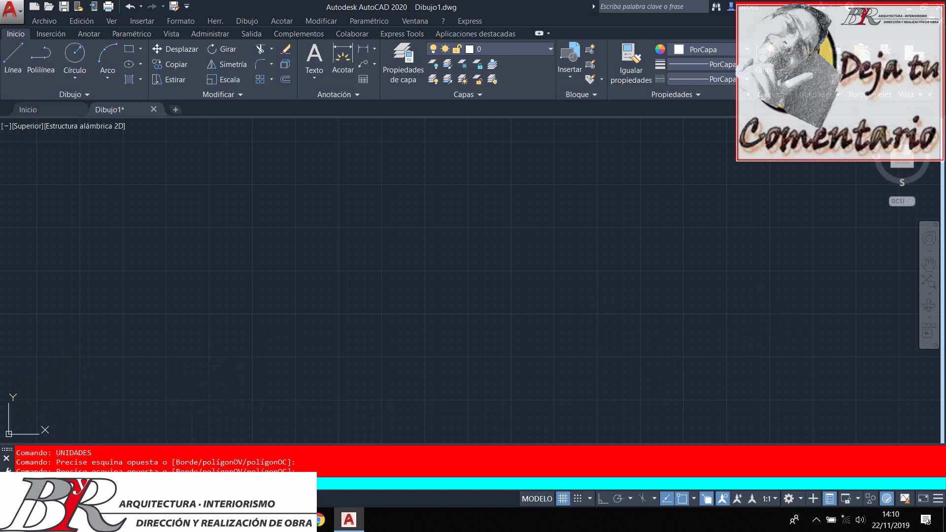
click(54, 498)
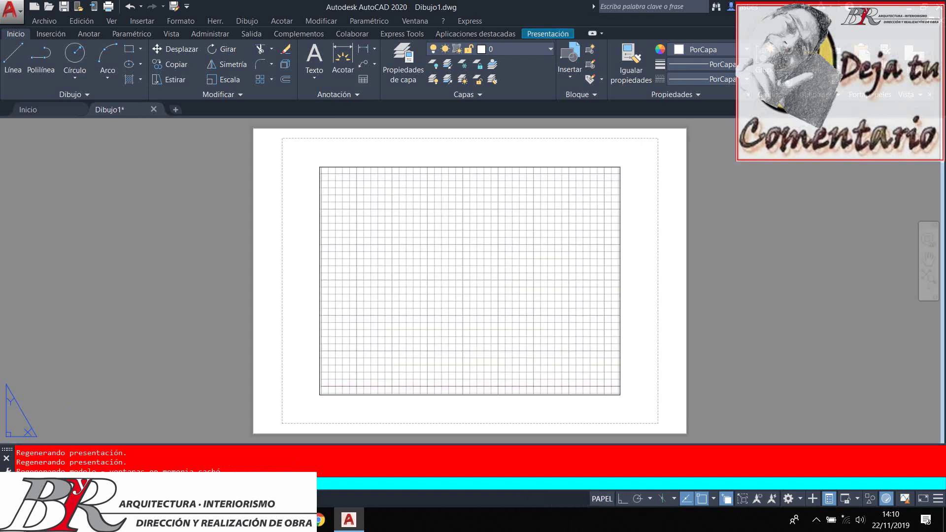
Toggle between Modelo and the layout, then switch the status bar from PAPEL to MODELO.
click(19, 498)
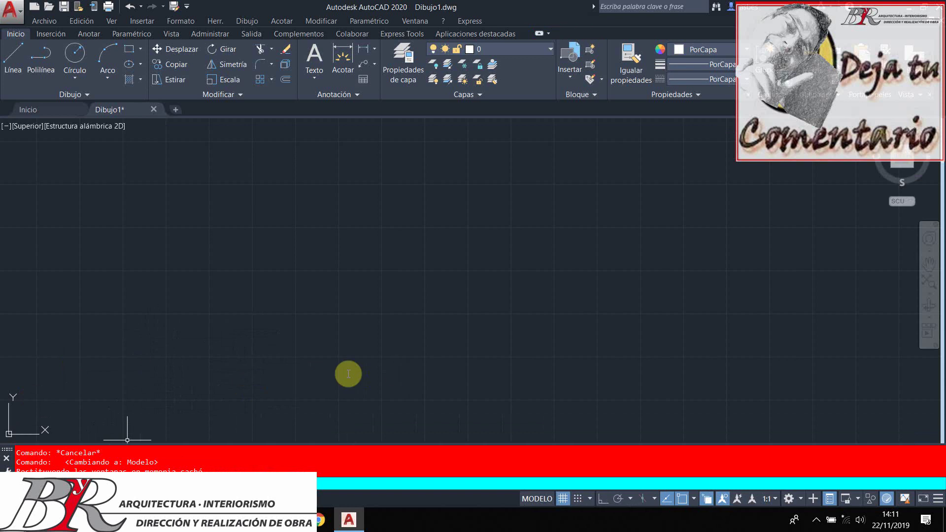
click(541, 499)
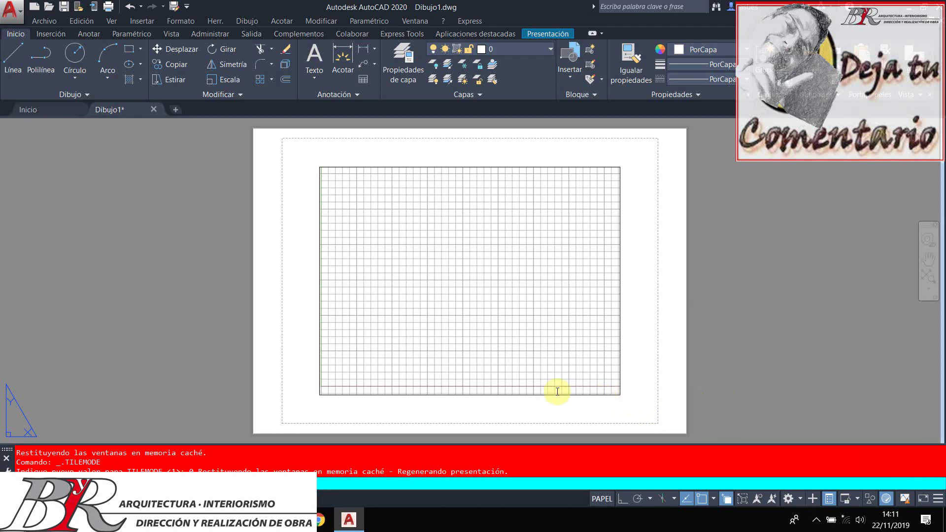
click(603, 499)
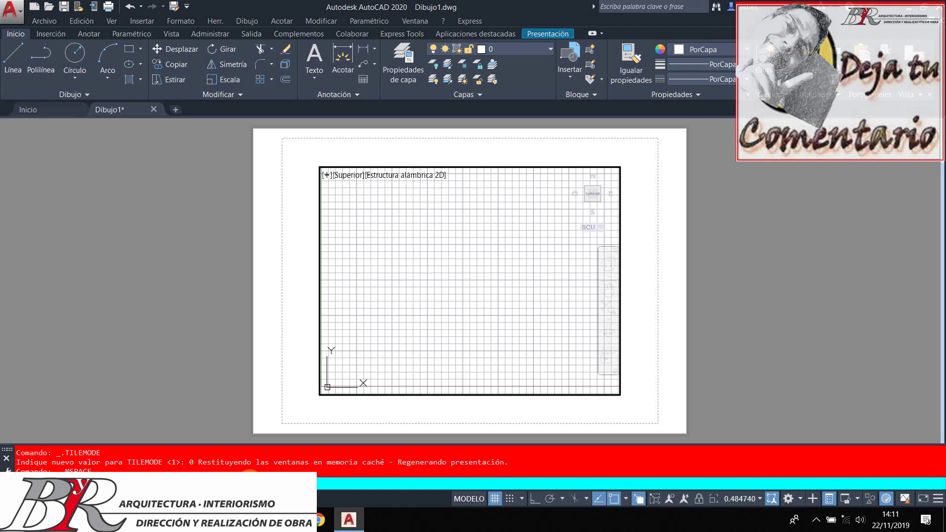
Run TILEMODE and set its value to 1 to restore full model space.
text(tilemode)
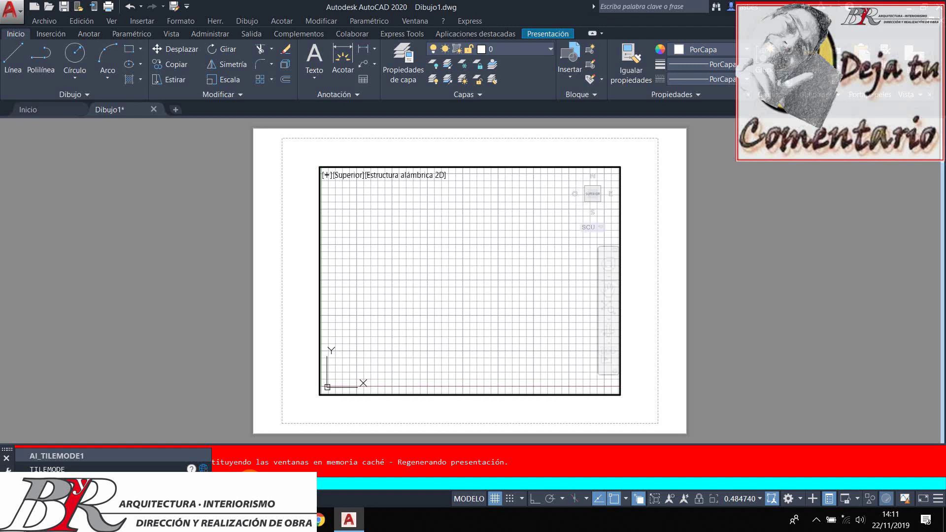
key(Return)
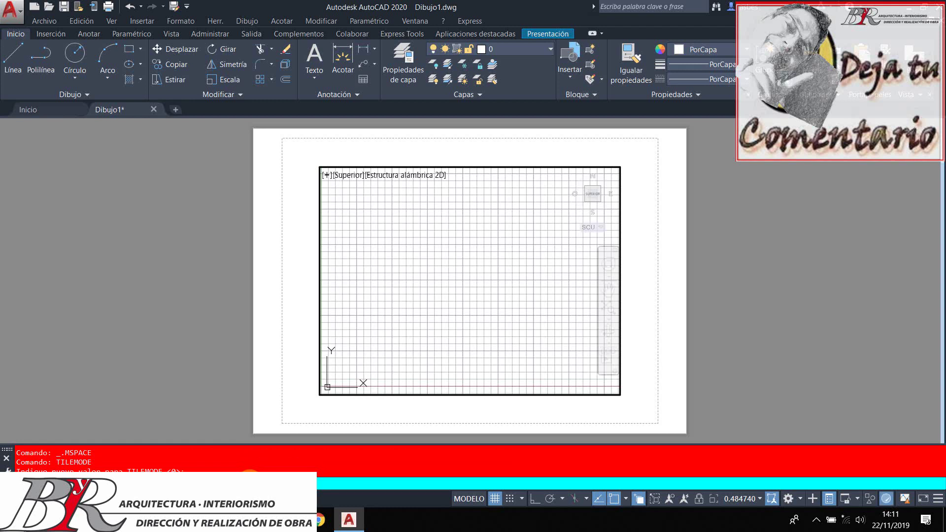
key(Return)
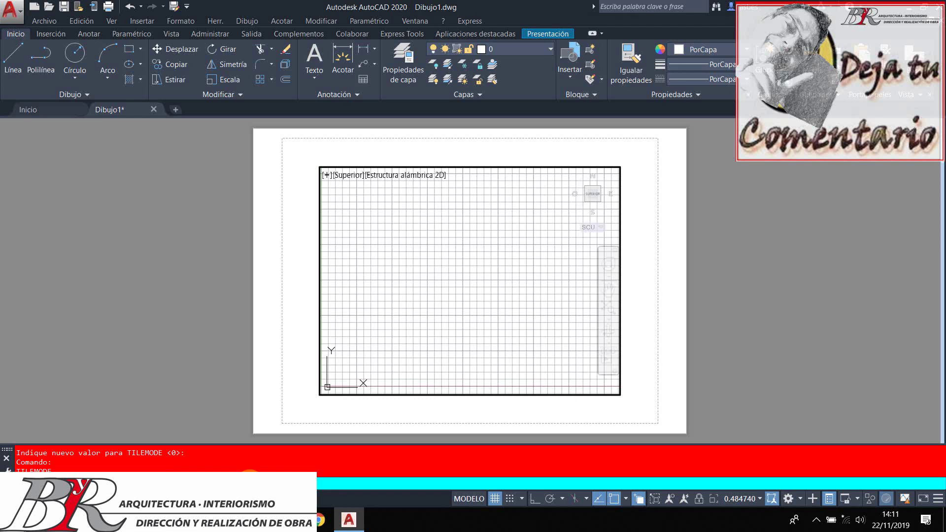
text(1)
key(Return)
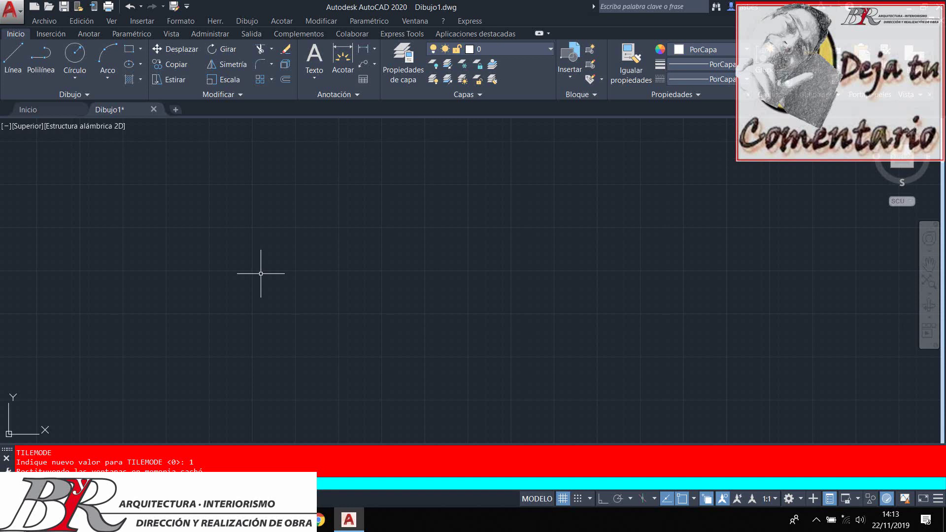
Hide the command line with Ctrl+9, confirming Sí in the Cerrar ventana dialog.
key(ctrl+9)
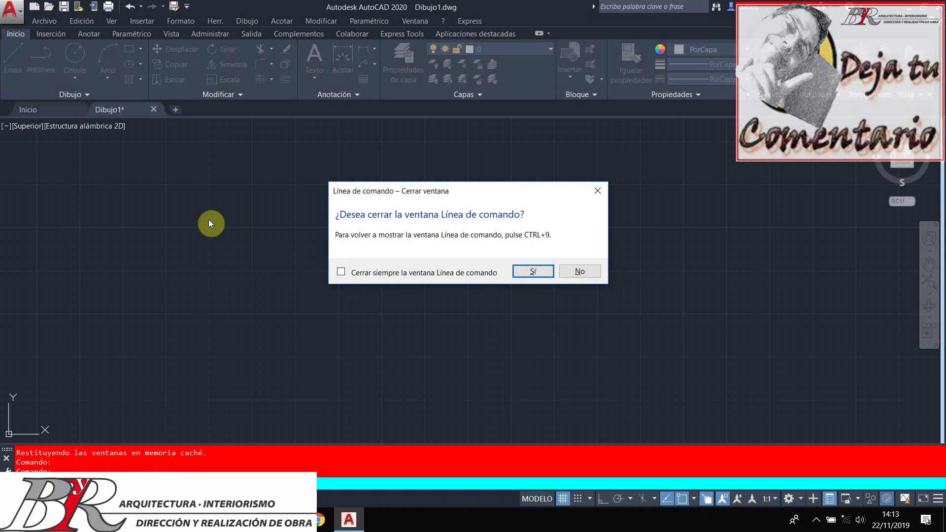
click(535, 271)
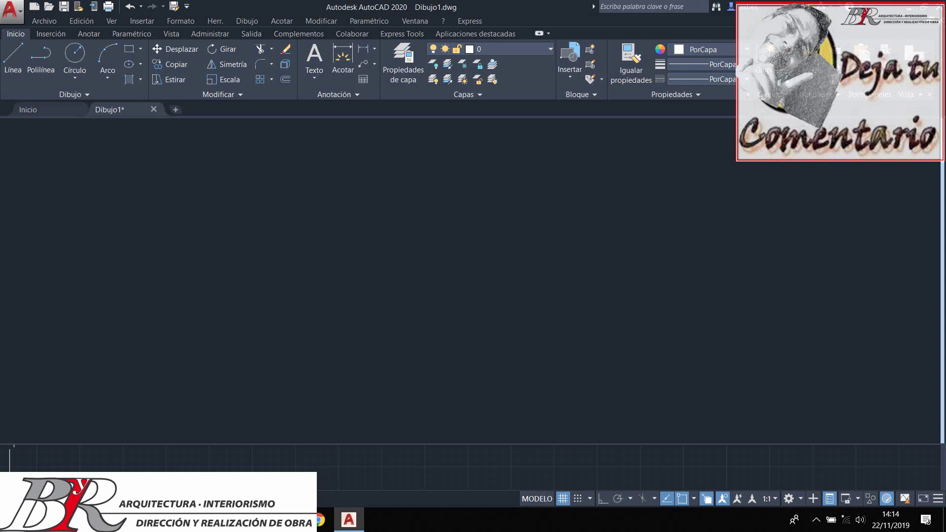
Restore the command line with Ctrl+9 and place the cursor in its input bar.
key(ctrl+9)
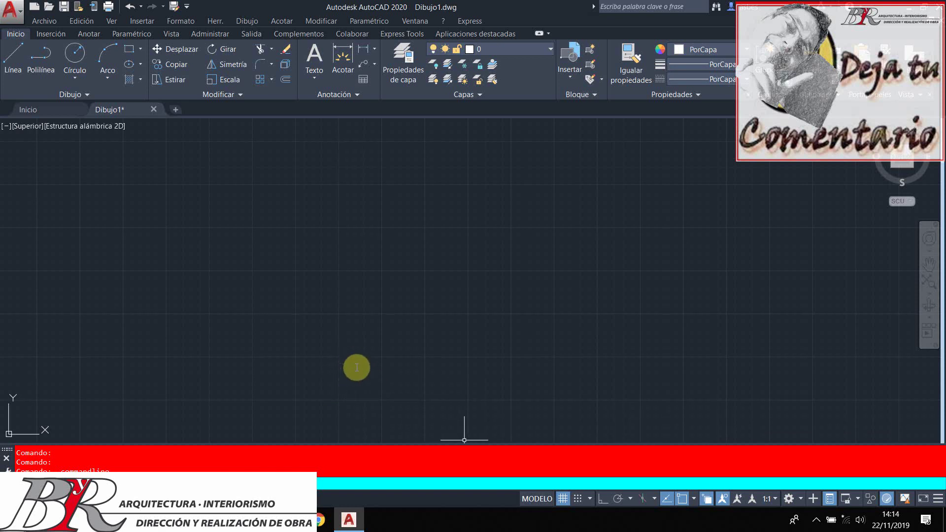
click(452, 482)
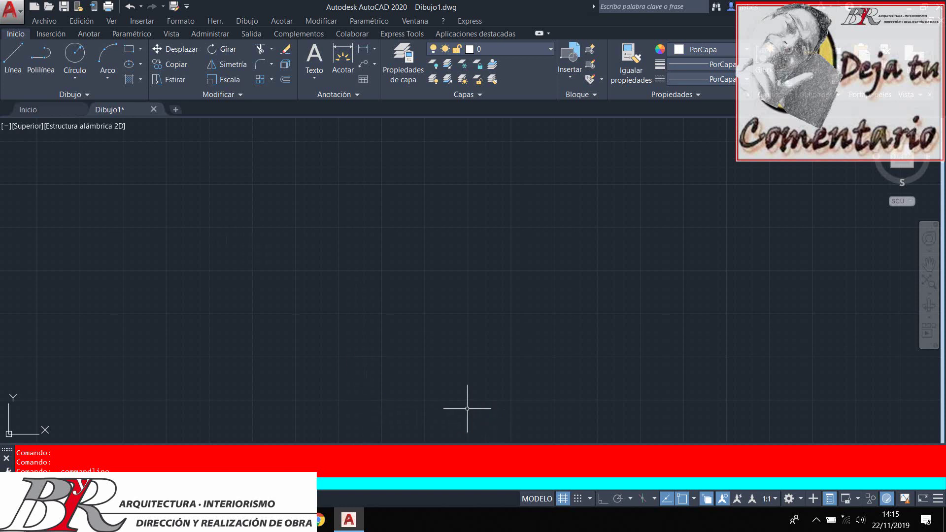
Start the Línea command from the Dibujo panel on the Inicio tab.
click(10, 48)
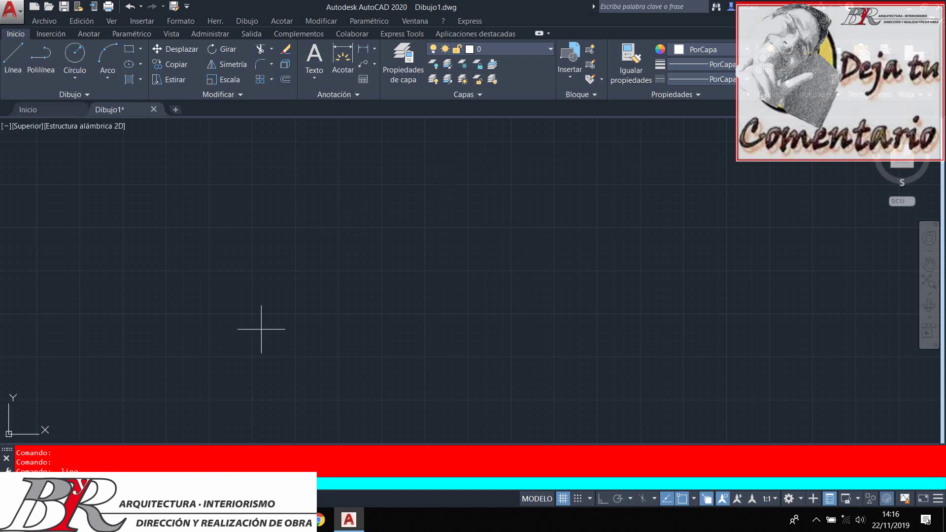
Begin a free line chain with five angled segments zigzagging across the canvas.
click(227, 257)
click(377, 361)
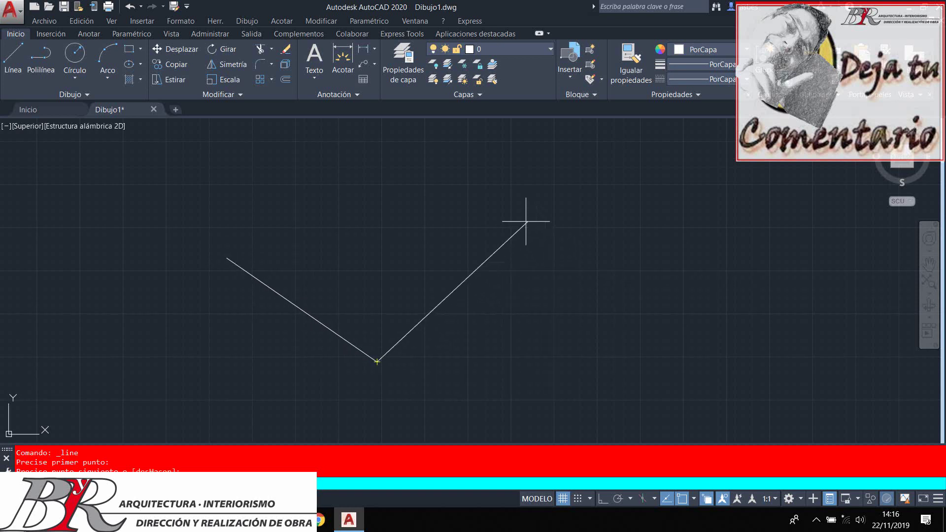
click(508, 215)
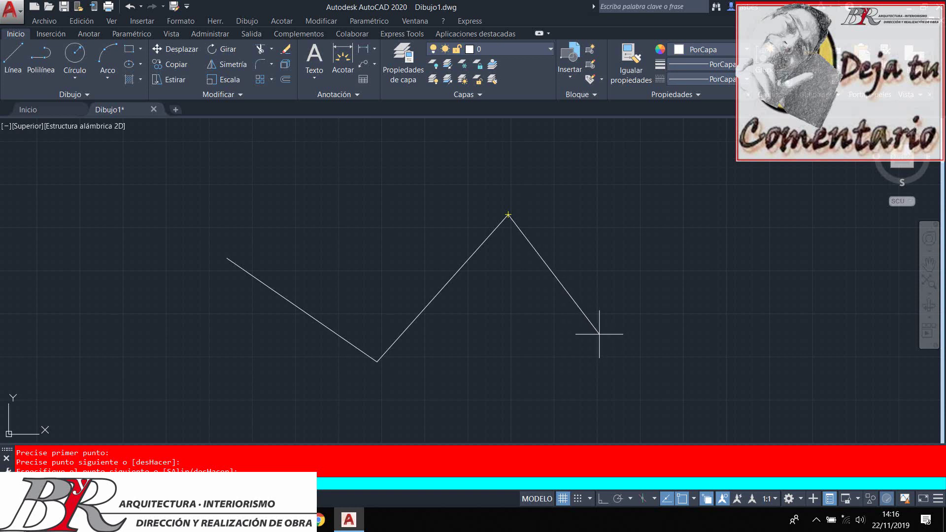
click(599, 334)
click(486, 341)
click(615, 220)
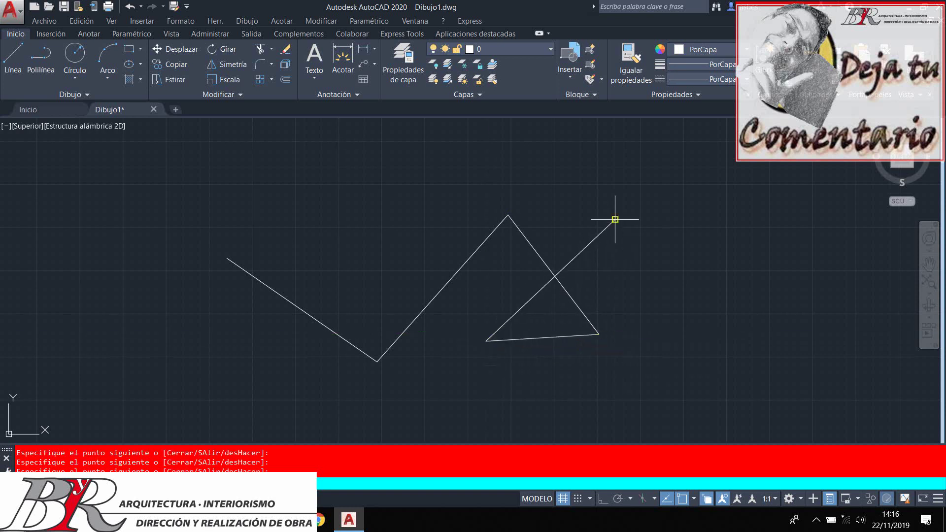
Add six more angled segments toward the left and bottom, then disable object snap tracking.
click(389, 163)
click(234, 359)
click(111, 205)
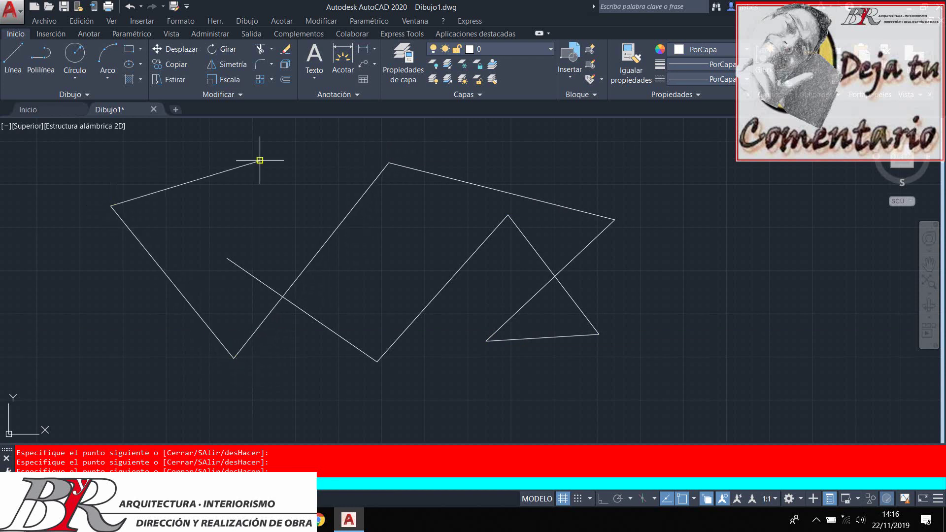
click(260, 161)
click(292, 386)
click(418, 395)
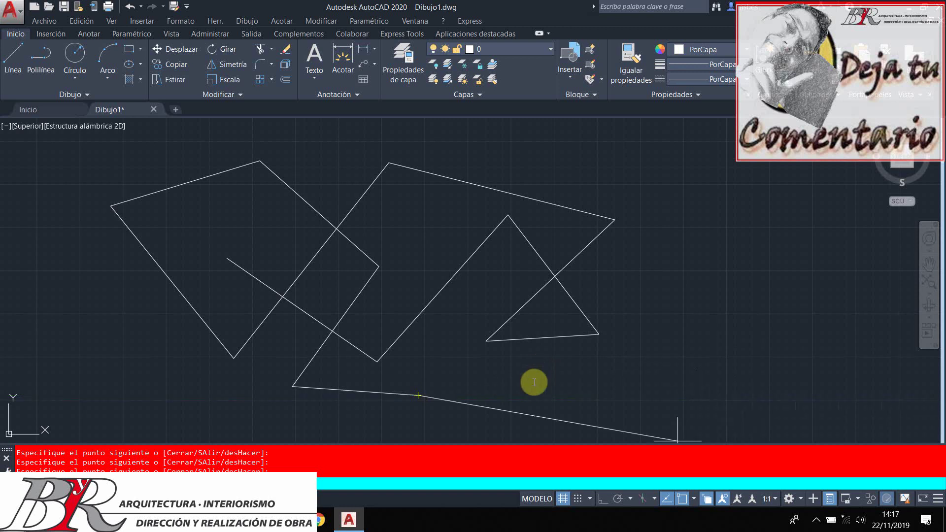
click(667, 498)
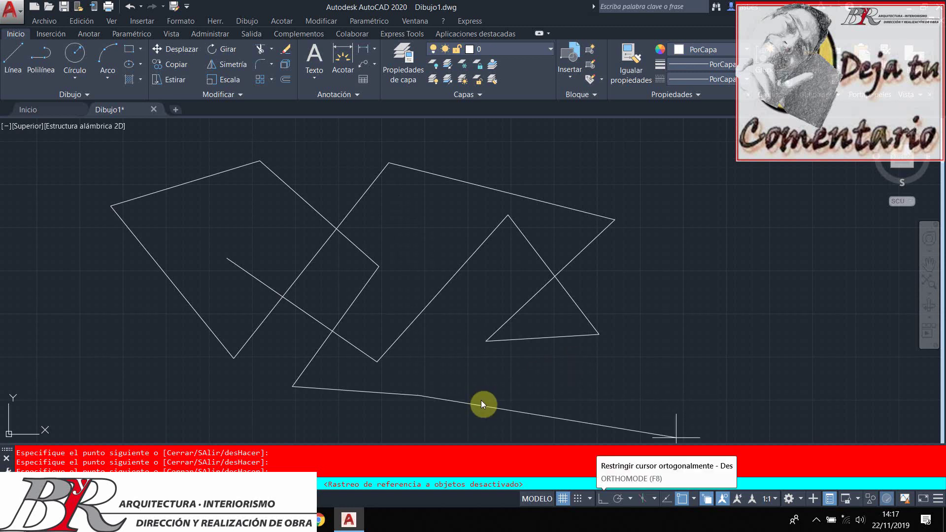
Turn Ortho on and draw eight horizontal and vertical segments forming a stepped square loop.
key(F8)
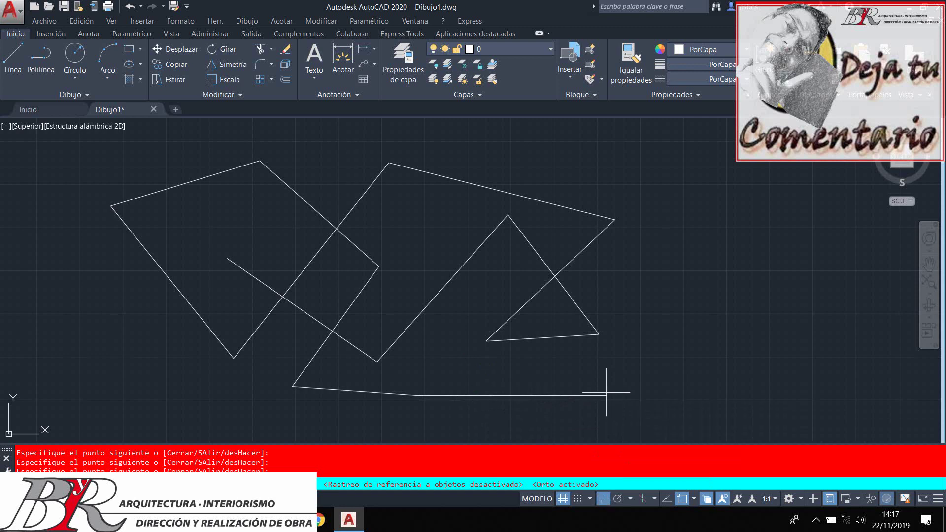
click(687, 392)
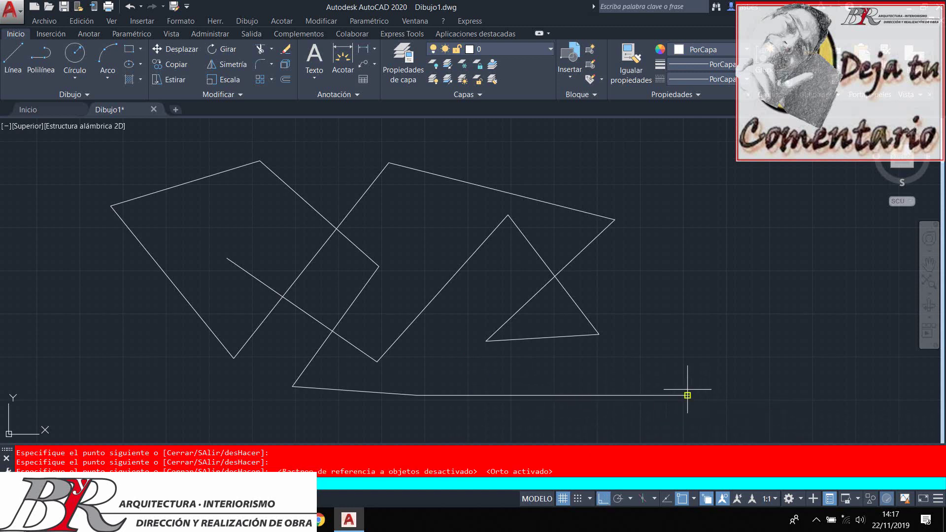
click(686, 292)
click(755, 284)
click(752, 227)
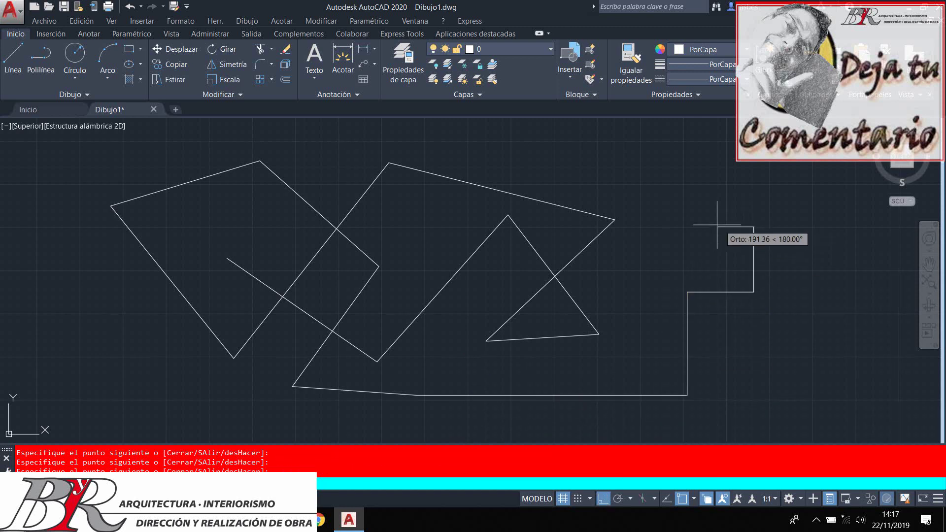
click(660, 227)
click(651, 340)
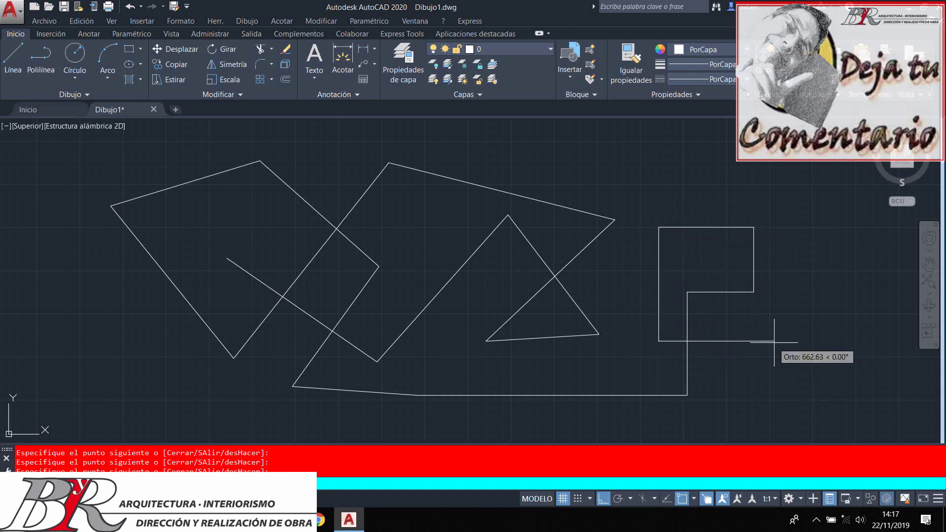
click(784, 342)
click(785, 183)
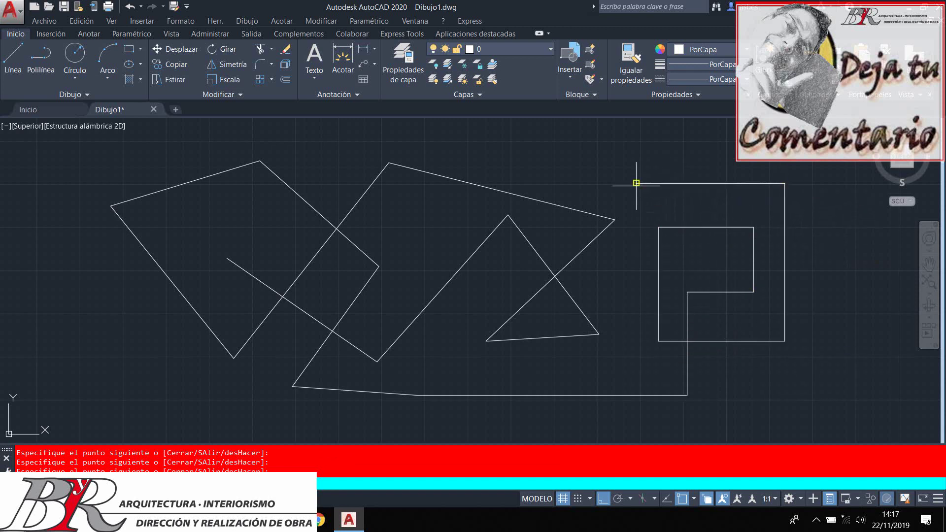
Add seven more long orthogonal segments, then enter a distance of 10 for the next.
click(636, 183)
click(635, 361)
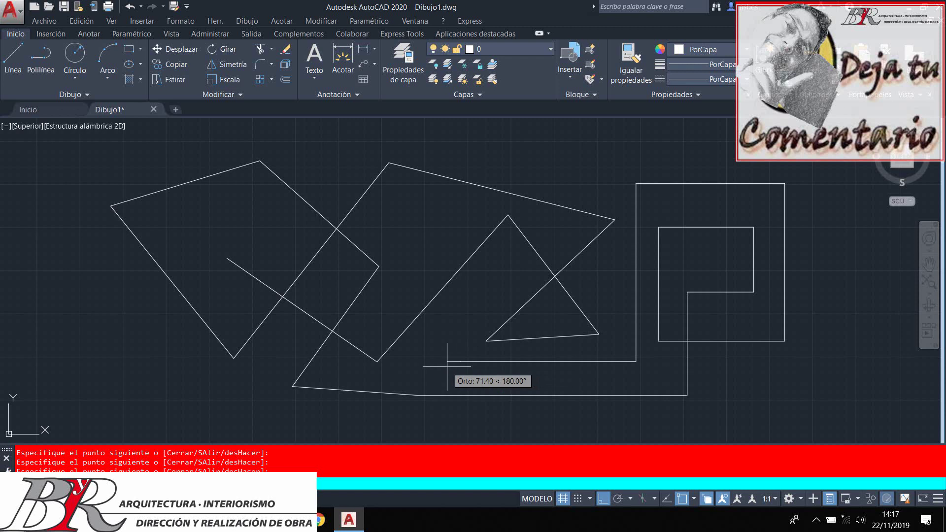
click(460, 362)
click(451, 148)
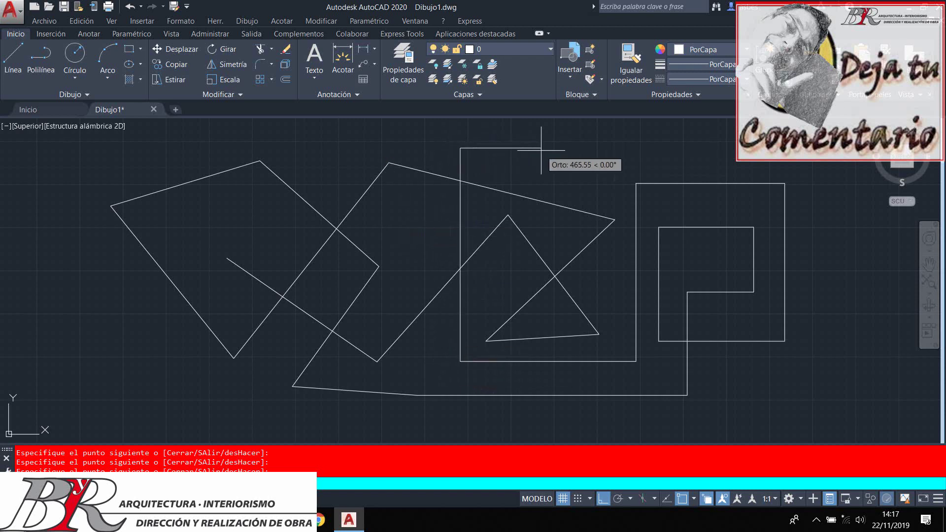
click(541, 148)
click(525, 419)
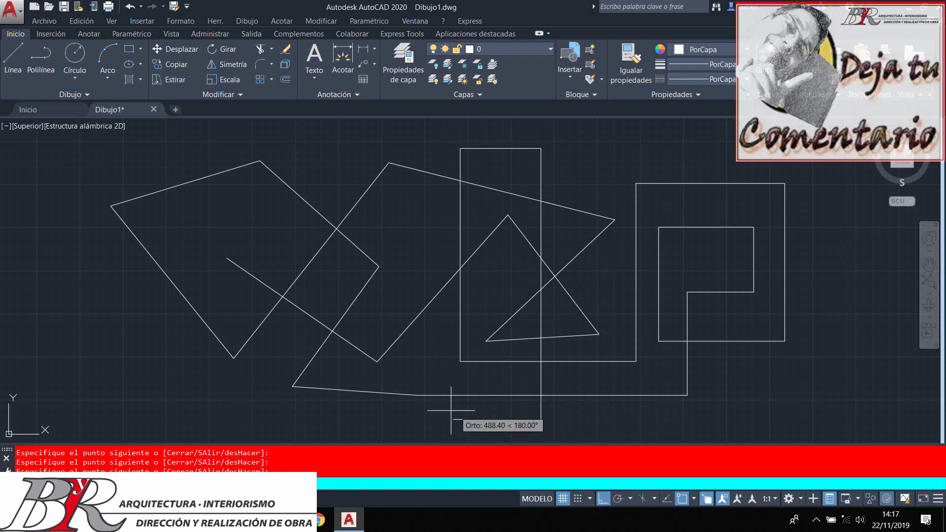
click(432, 394)
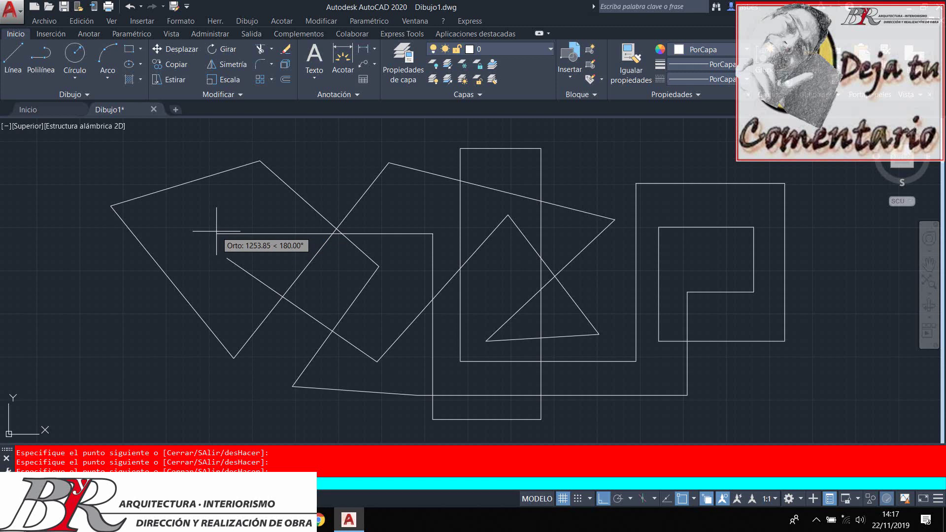
text(10)
Complete the 10-unit vertical segment, then zoom in and out repeatedly to inspect it.
key(Return)
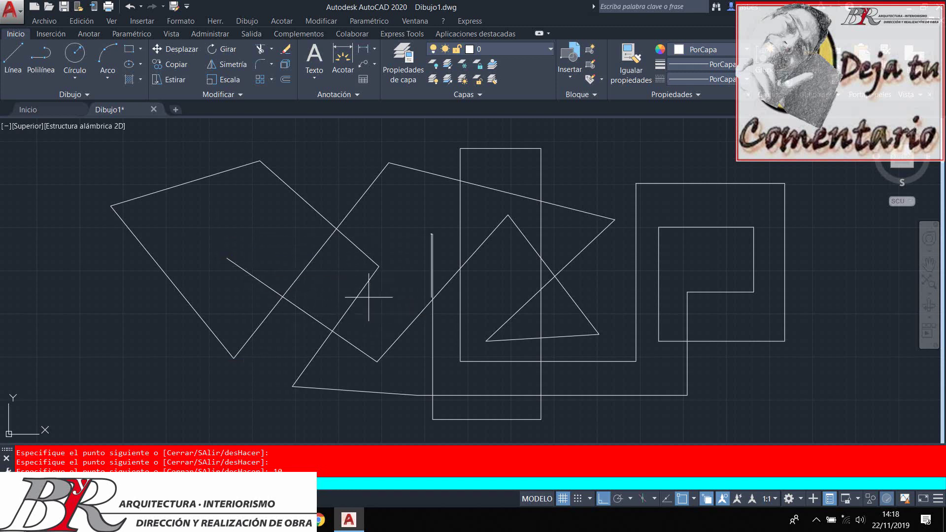
scroll(434, 239, up, 4)
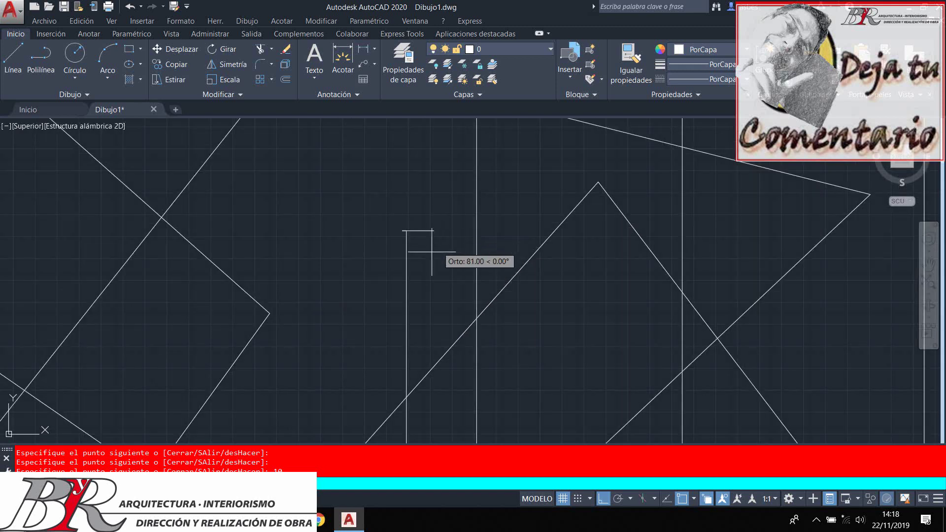
scroll(358, 286, down, 2)
scroll(357, 286, down, 2)
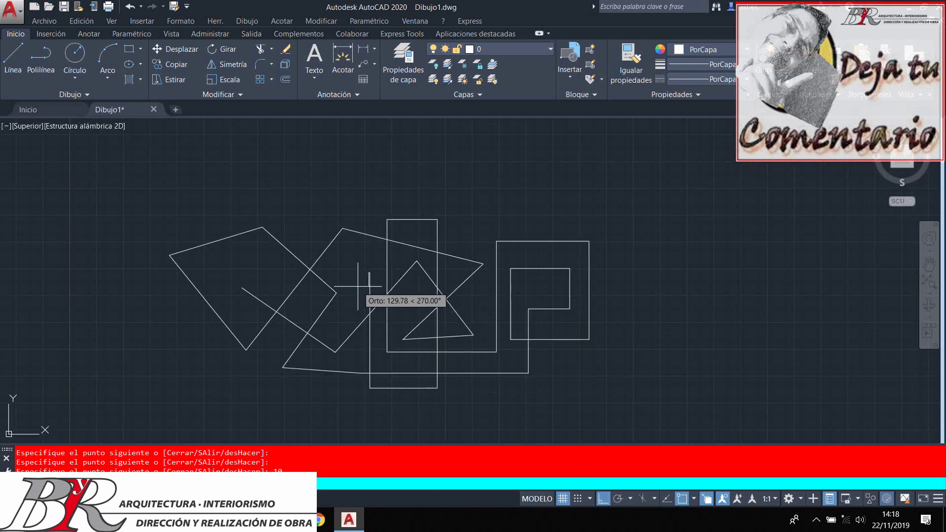
scroll(362, 273, up, 3)
scroll(382, 258, up, 4)
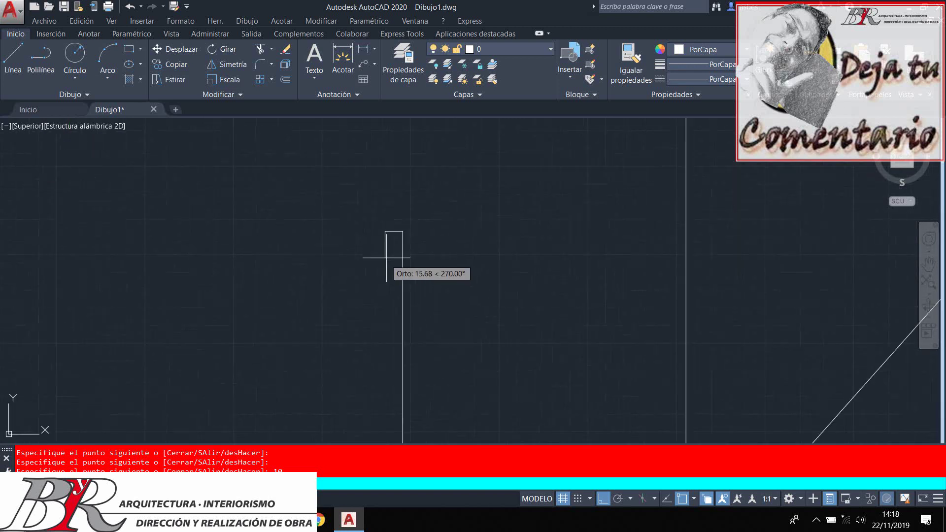
scroll(386, 257, up, 2)
scroll(380, 226, up, 2)
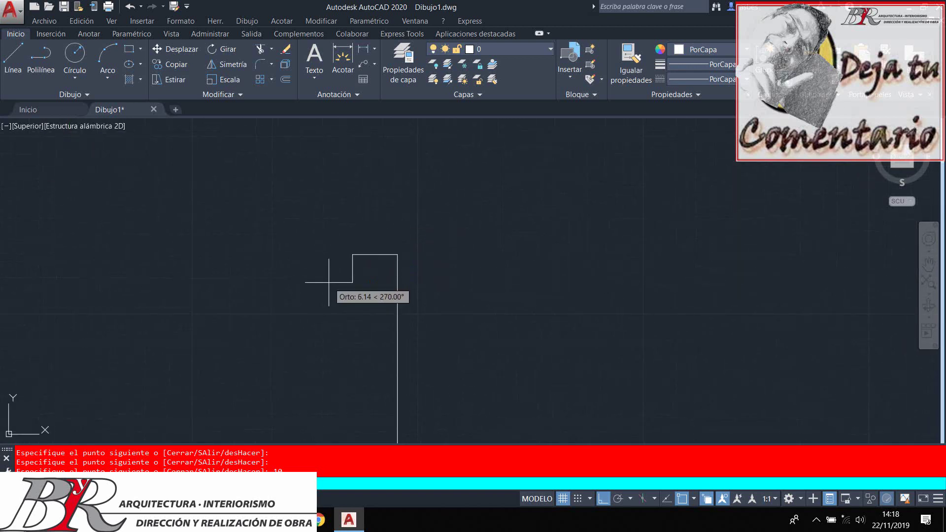
scroll(335, 266, up, 2)
scroll(345, 262, up, 2)
scroll(345, 262, down, 3)
scroll(344, 295, down, 5)
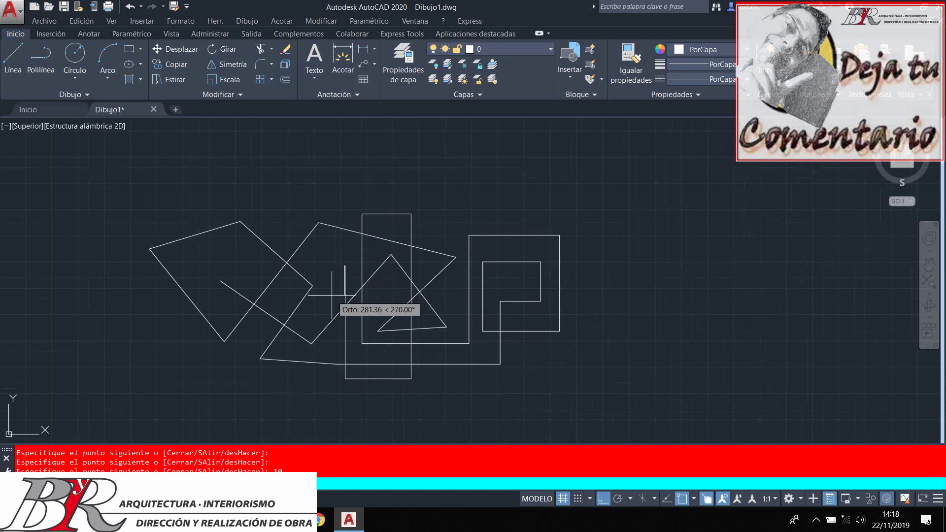
scroll(329, 276, up, 1)
scroll(329, 264, up, 5)
scroll(331, 264, down, 2)
scroll(340, 259, down, 2)
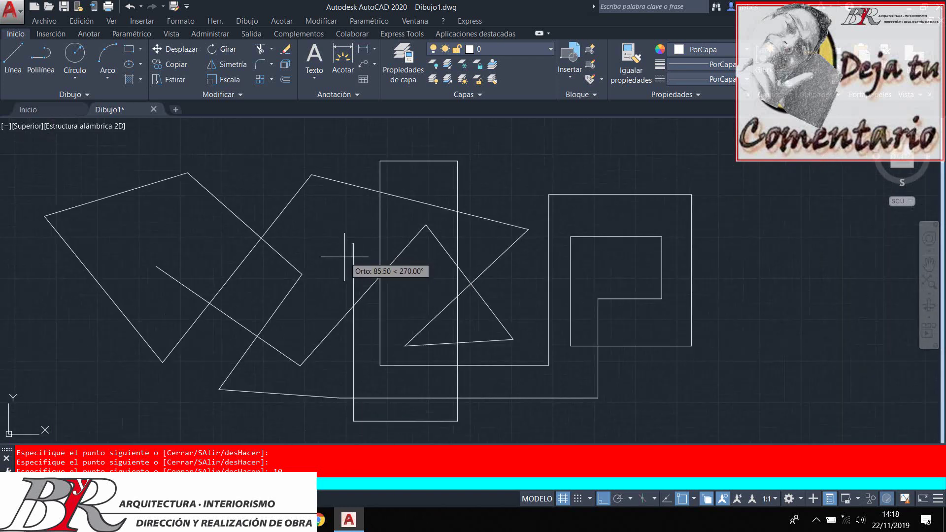
scroll(345, 255, up, 3)
scroll(344, 249, up, 3)
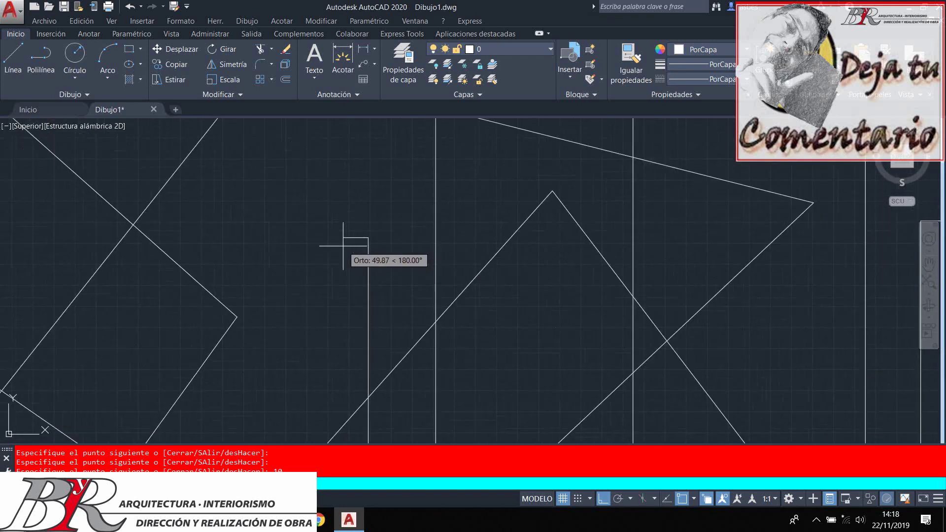
scroll(343, 246, down, 2)
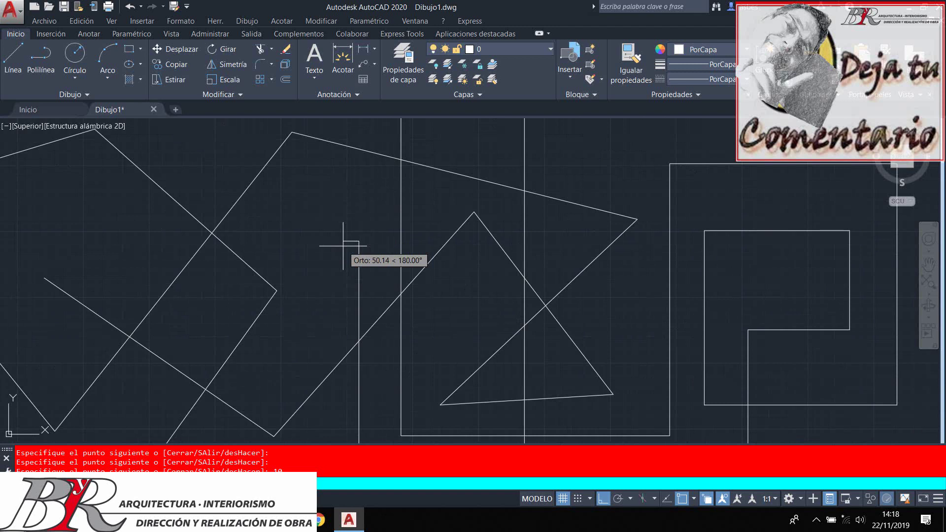
scroll(344, 246, up, 5)
scroll(338, 254, up, 5)
scroll(370, 218, up, 5)
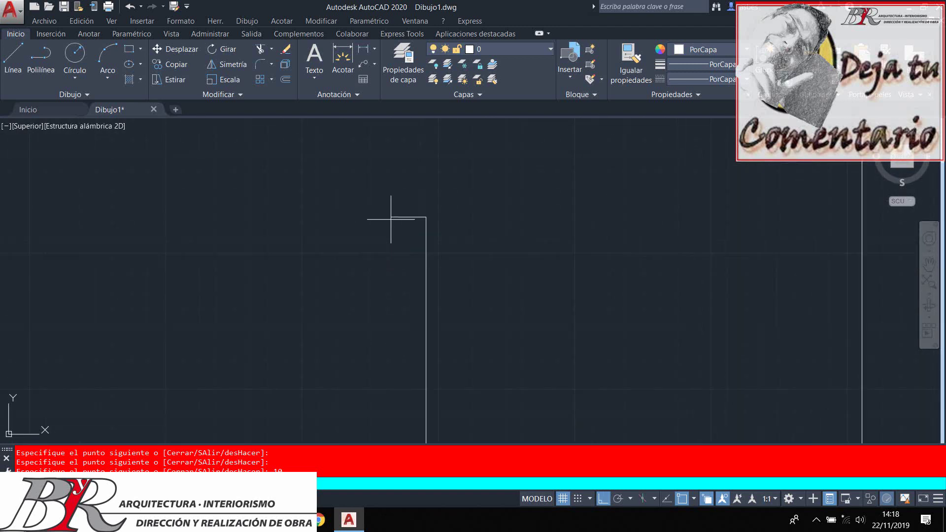
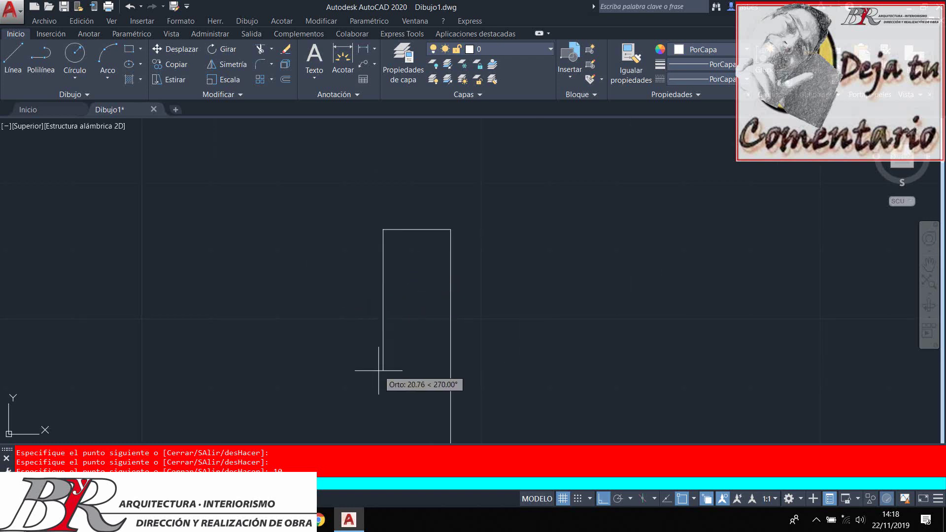
Close a second rectangle with a 10-unit drop and a top line past the tall rectangle, Ortho off.
key(Return)
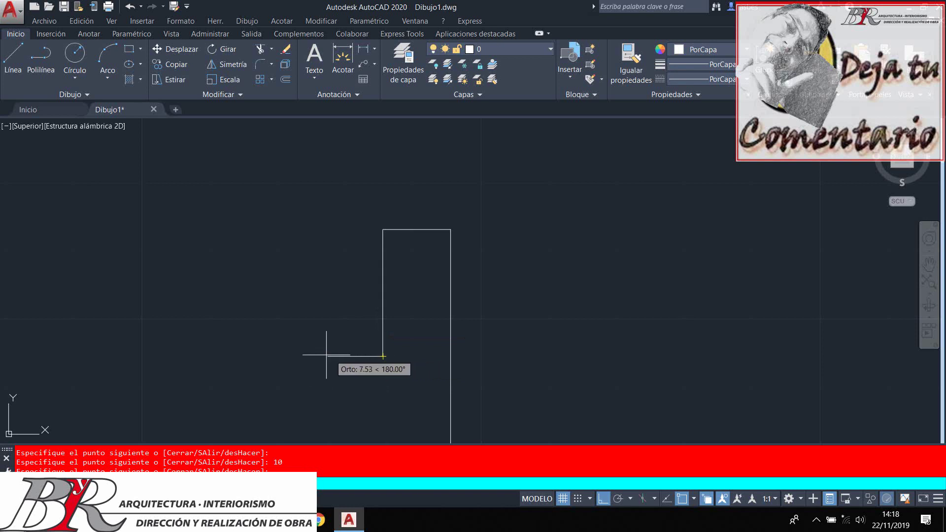
click(271, 350)
click(271, 284)
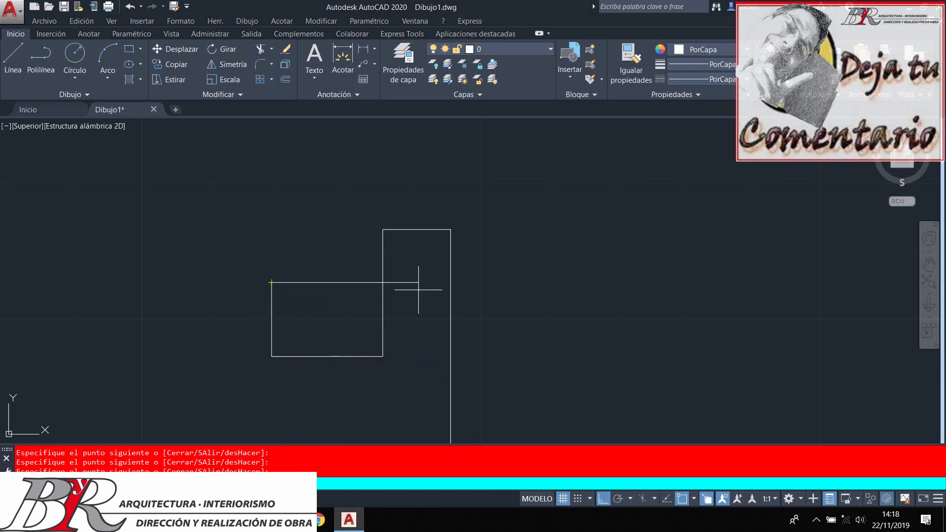
click(511, 285)
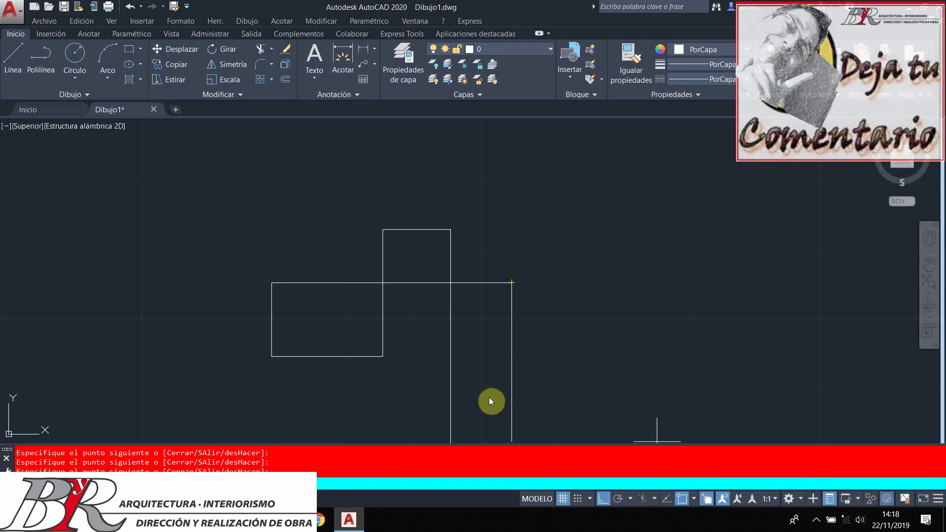
key(F8)
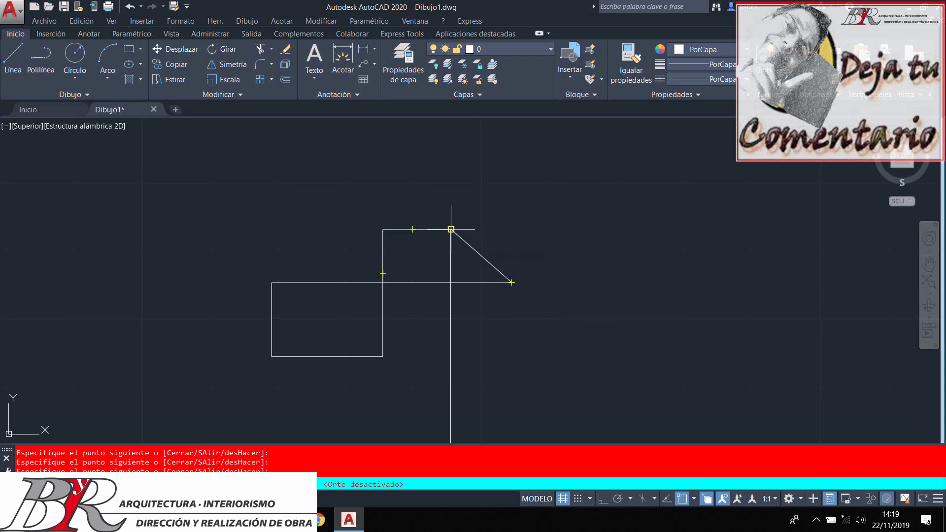
With object snap off, end the diagonal segment near the tall rectangle and finish the line.
scroll(451, 229, up, 3)
scroll(452, 228, up, 4)
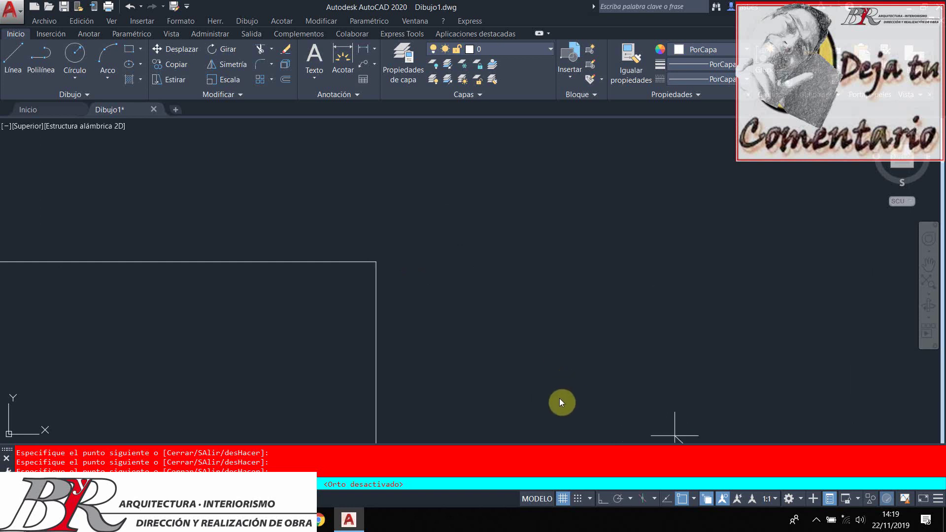
click(682, 499)
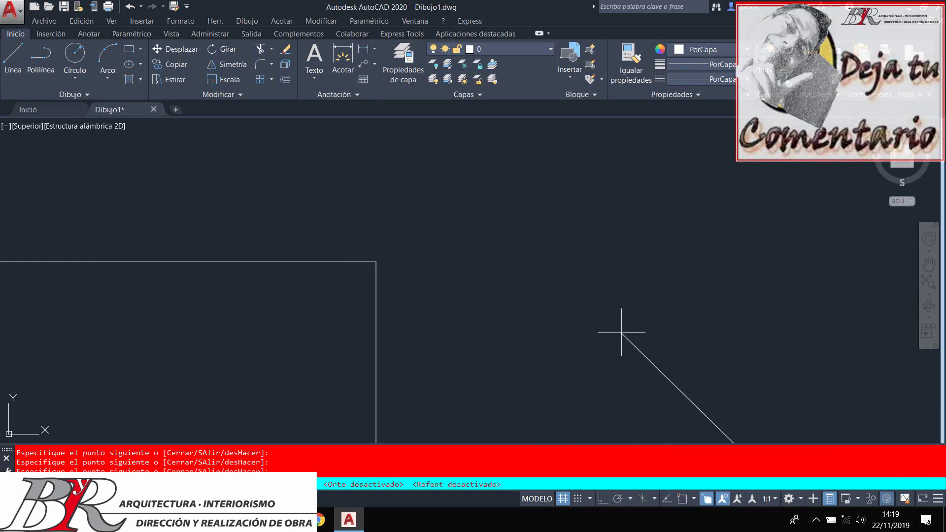
scroll(409, 306, down, 2)
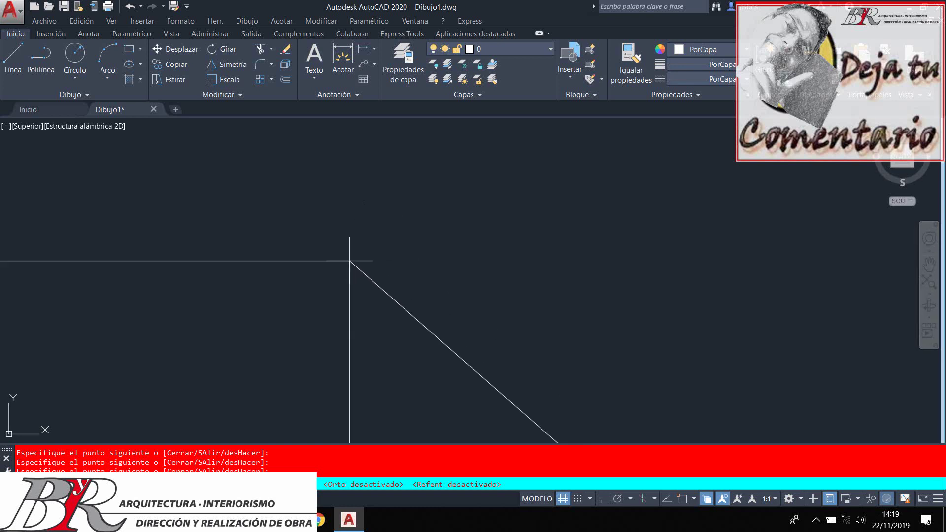
scroll(349, 260, up, 2)
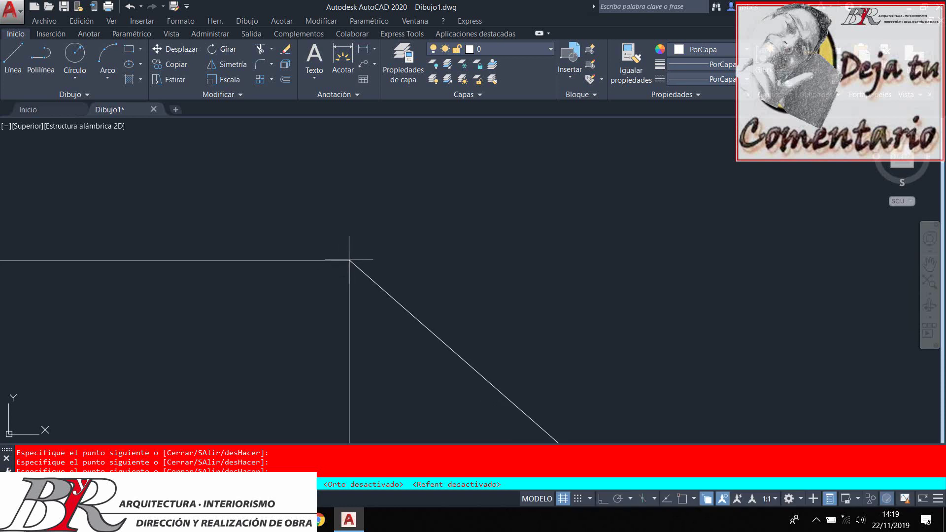
click(349, 260)
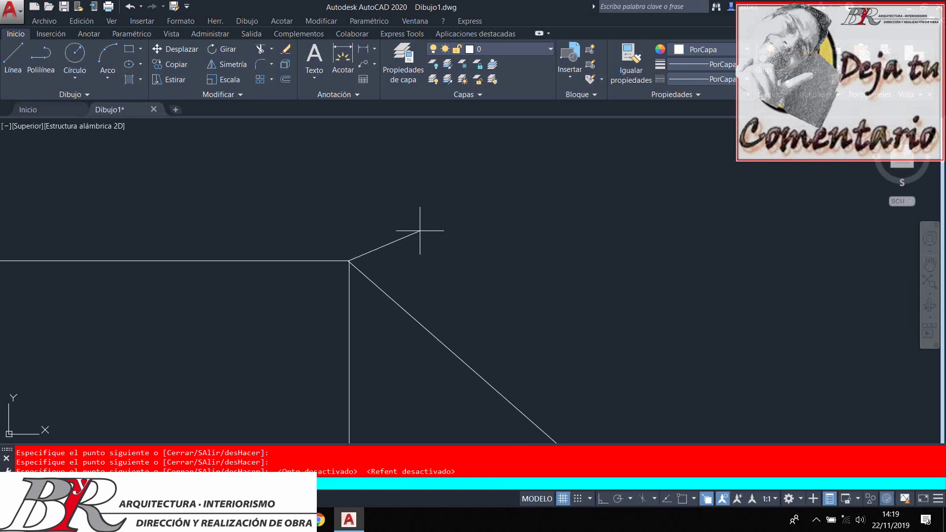
key(Escape)
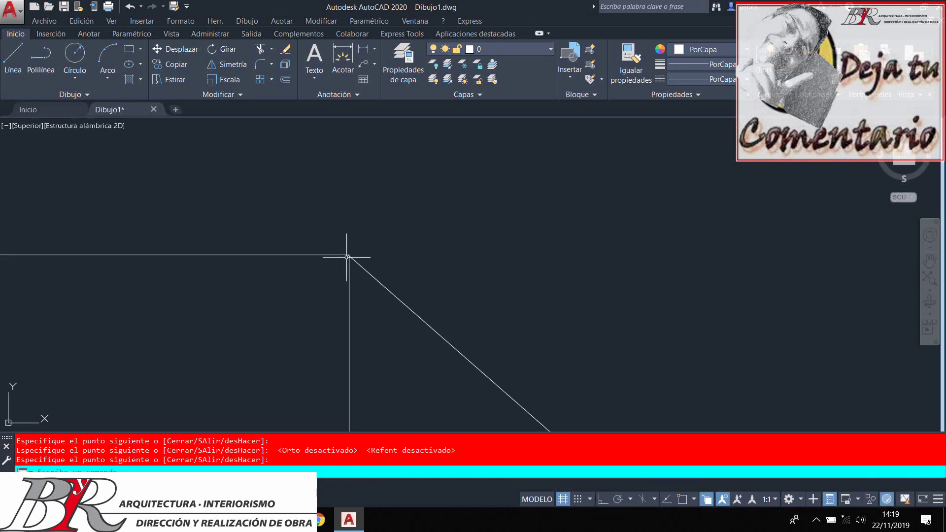
Erase the stray diagonal line, leaving the two rectangles and the extended top line.
scroll(347, 255, up, 1)
scroll(372, 239, up, 5)
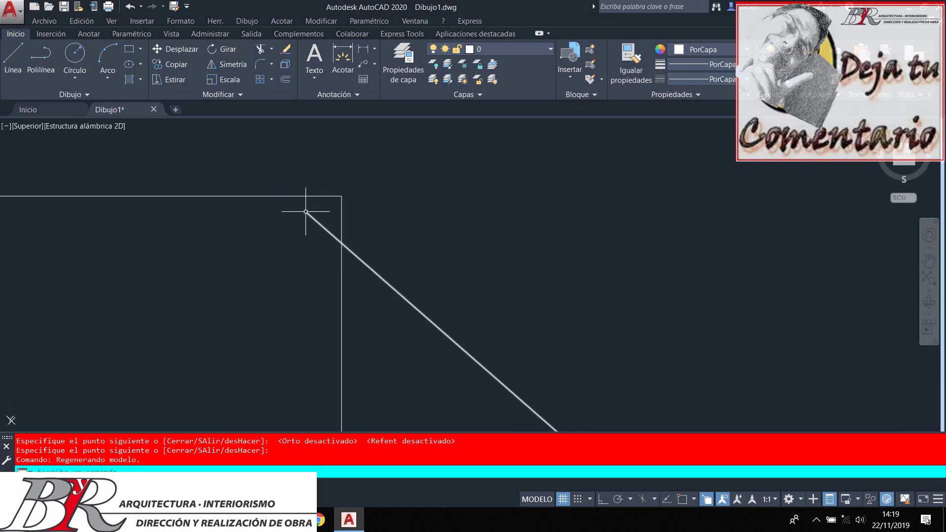
middle_drag(343, 199, 458, 201)
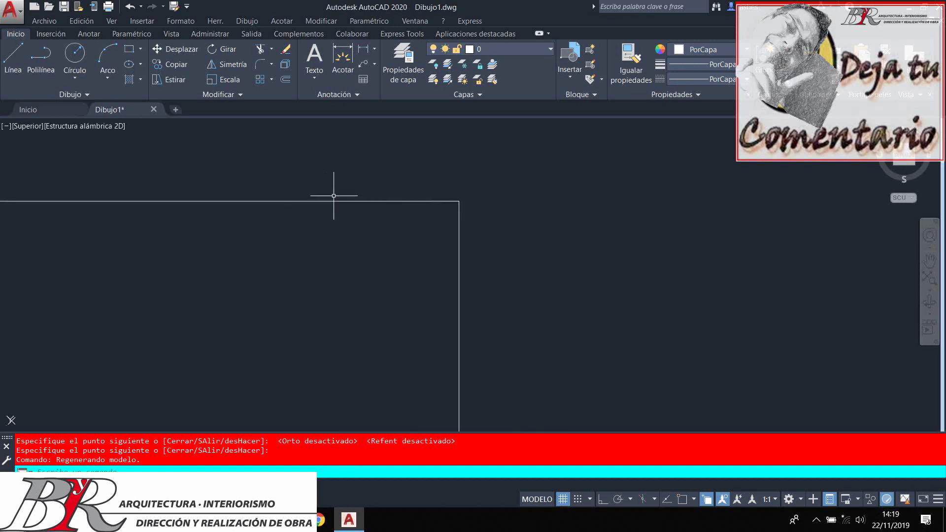
middle_drag(415, 231, 392, 265)
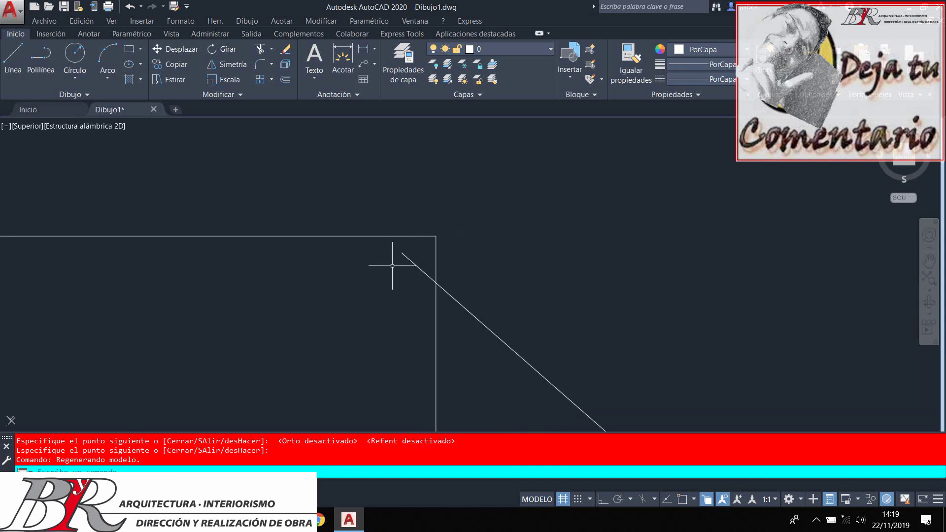
click(406, 256)
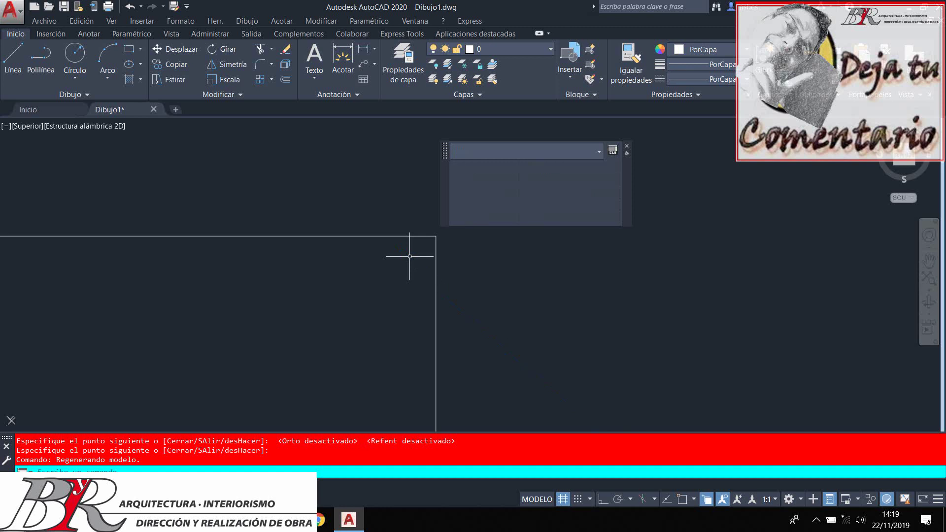
key(Delete)
middle_drag(409, 253, 382, 274)
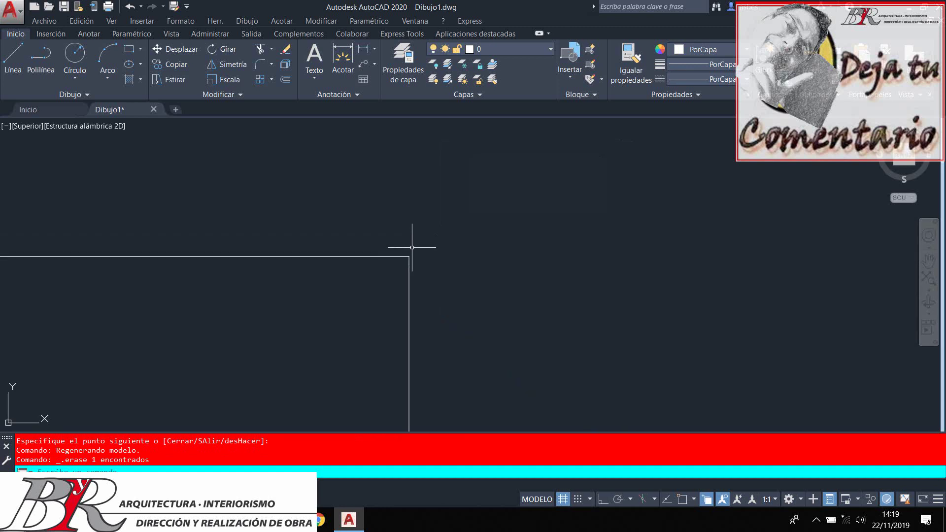
scroll(412, 246, down, 5)
scroll(417, 241, up, 6)
scroll(419, 249, down, 3)
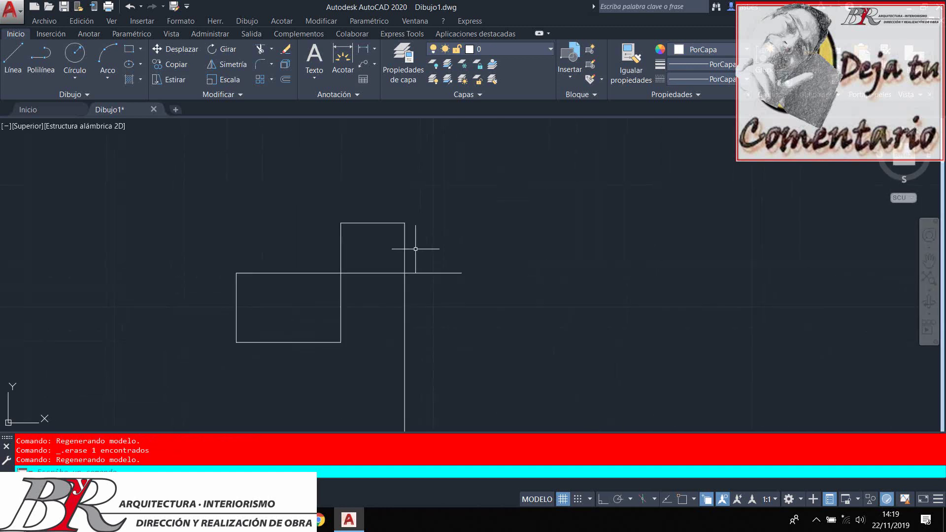
Snap a sloped roof line from the horizontal line's right end to the tall rectangle's top-right corner.
click(12, 50)
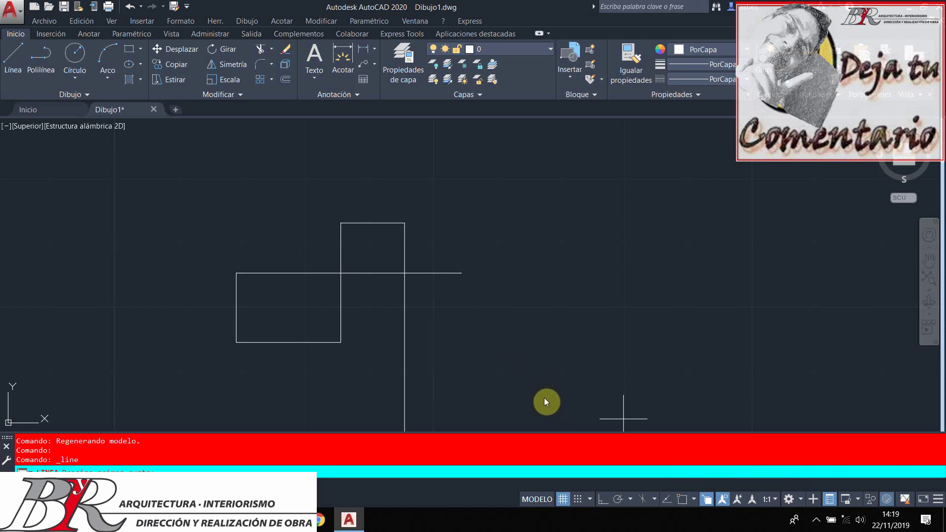
key(F3)
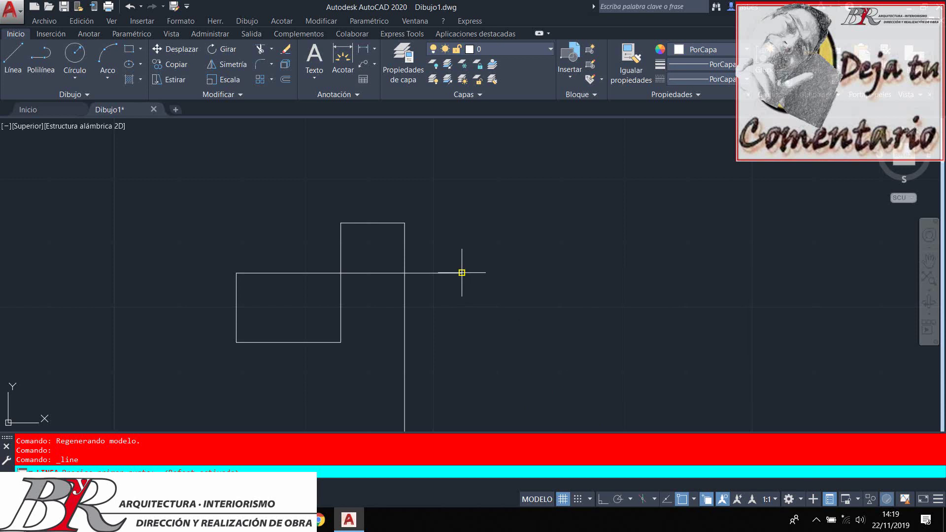
click(462, 272)
click(404, 223)
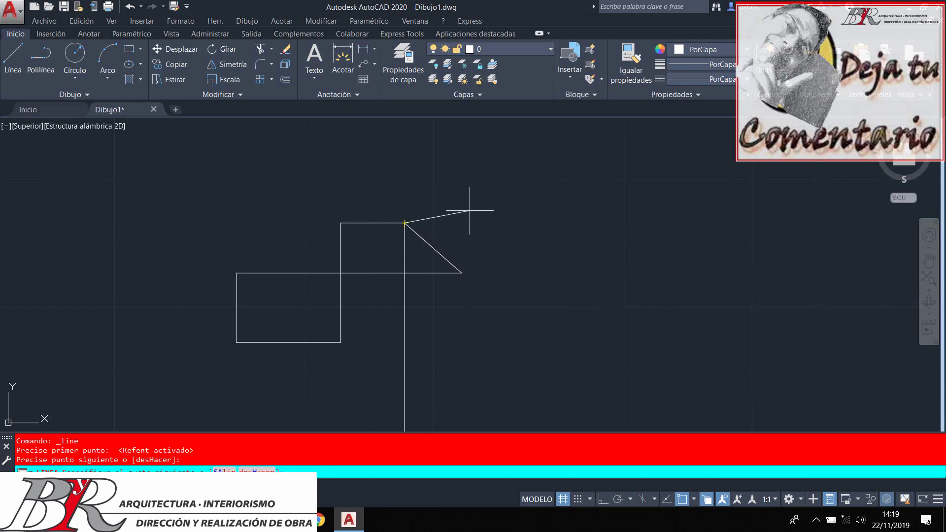
key(Return)
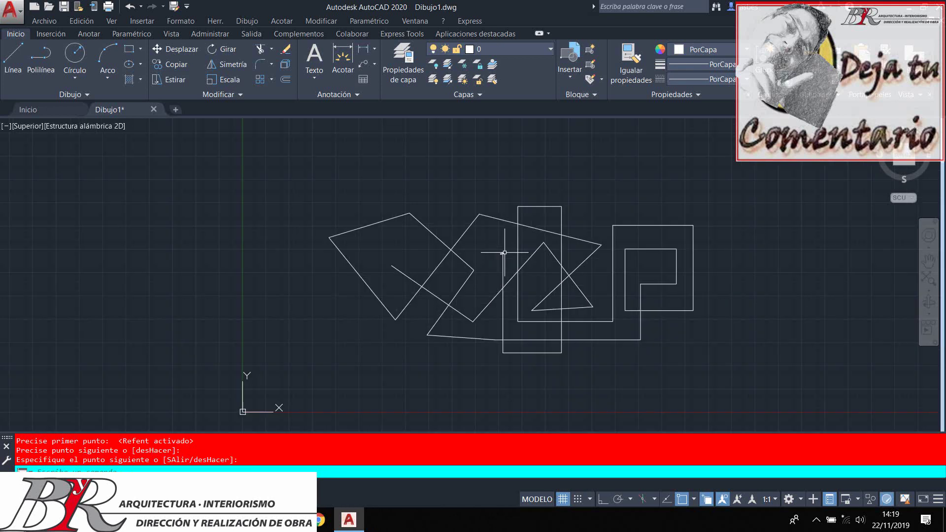
scroll(504, 252, down, 4)
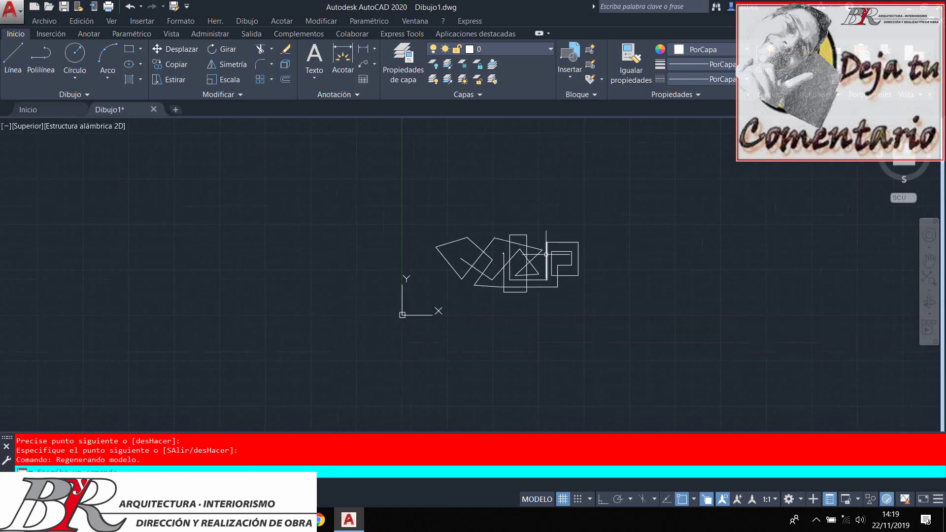
scroll(546, 253, up, 4)
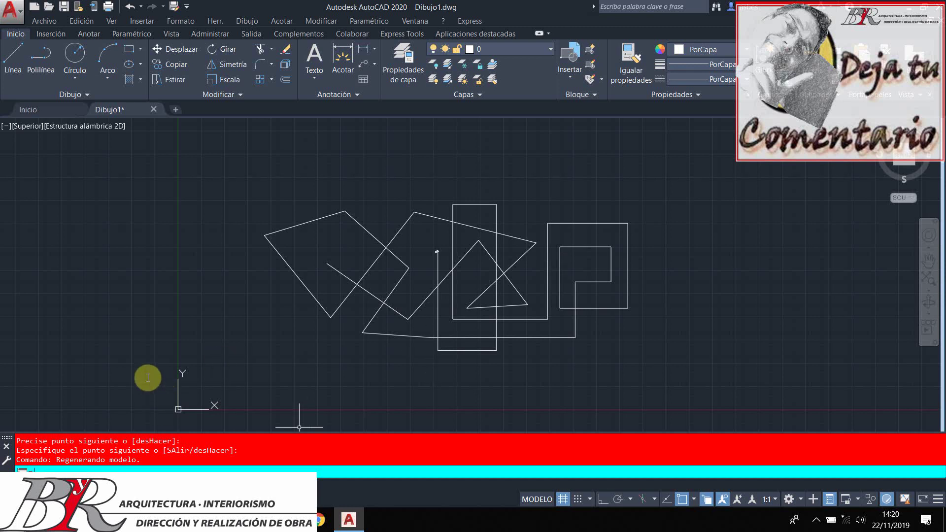
text(BORRAR)
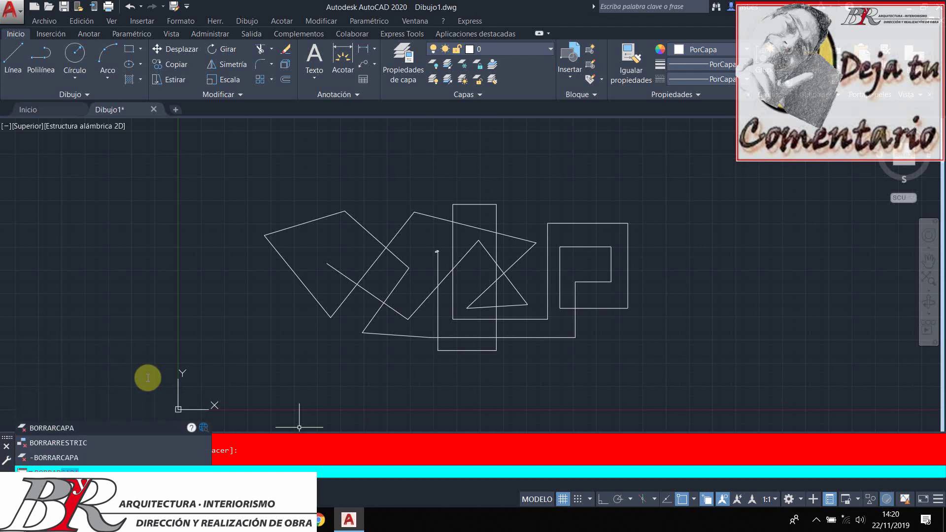
key(BackSpace)
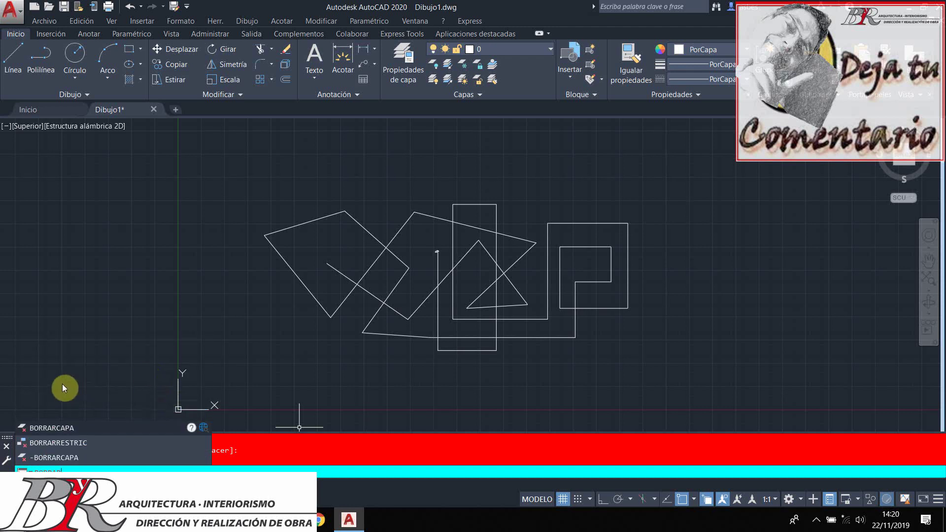
key(BackSpace)
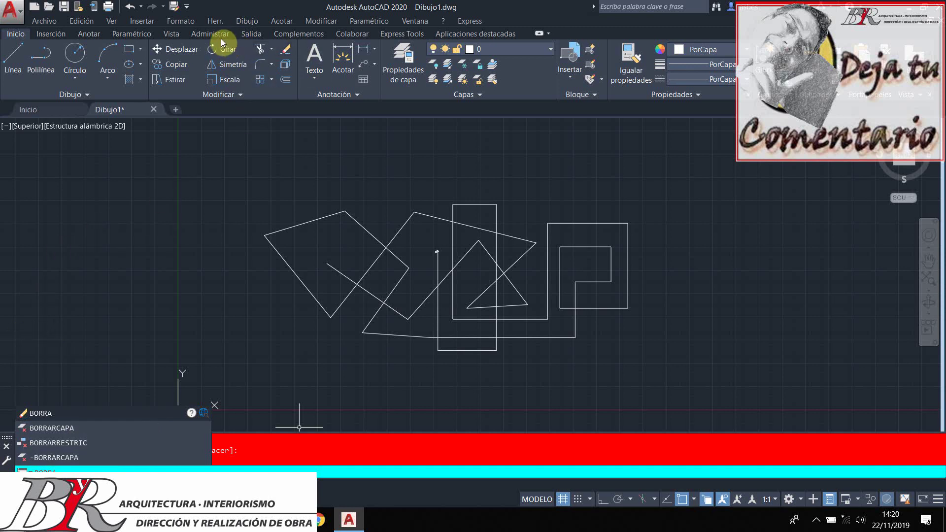
key(Escape)
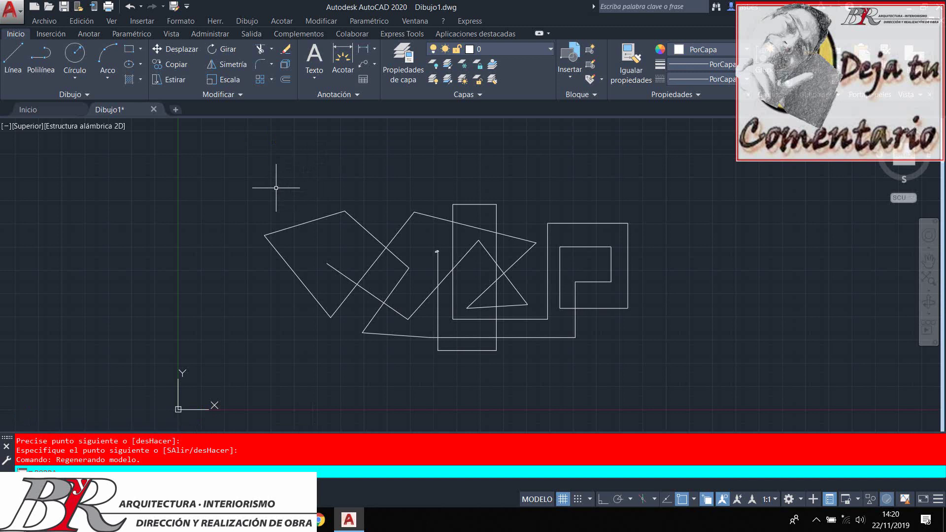
key(Escape)
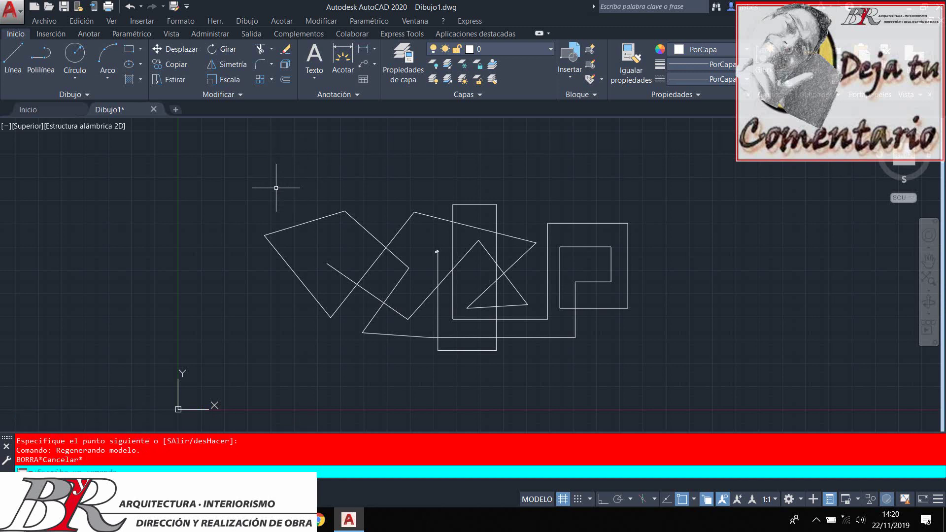
key(Escape)
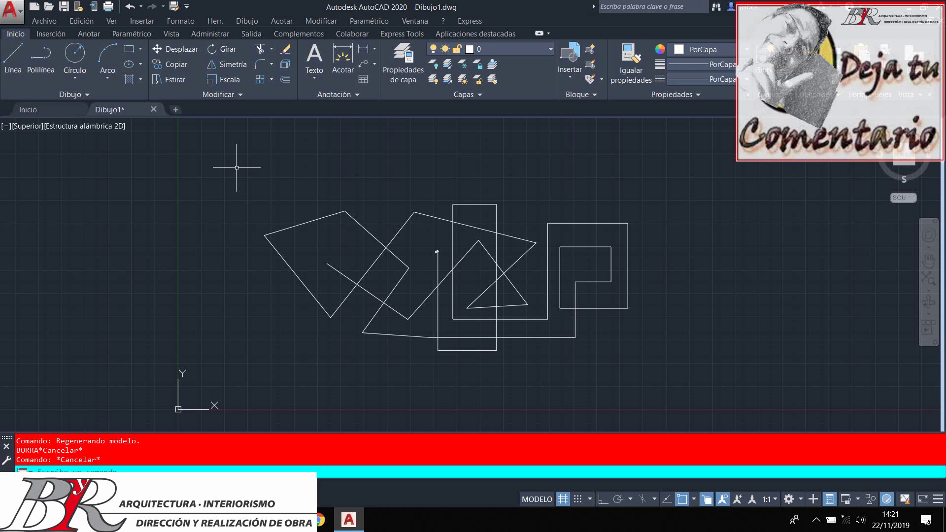
Discard the empty selection window and start a new window above-left of all the shapes.
click(237, 167)
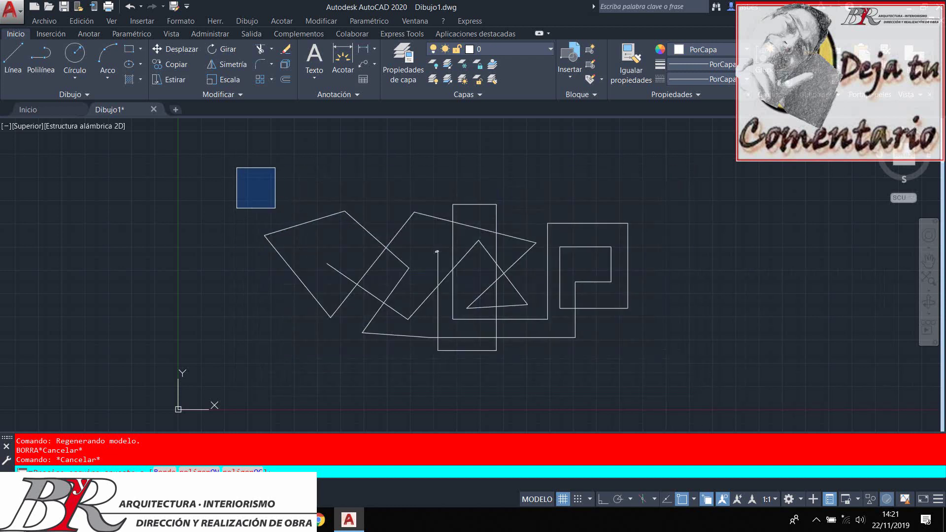
click(275, 208)
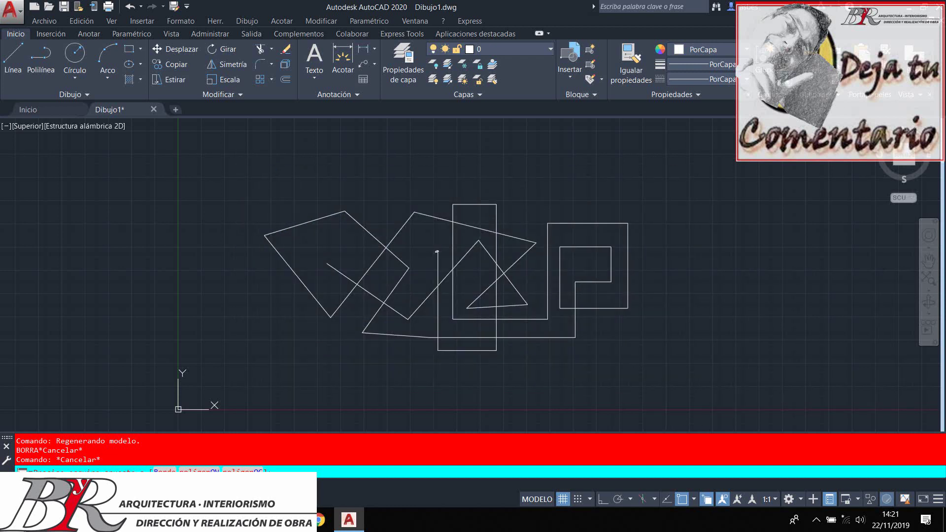
key(Escape)
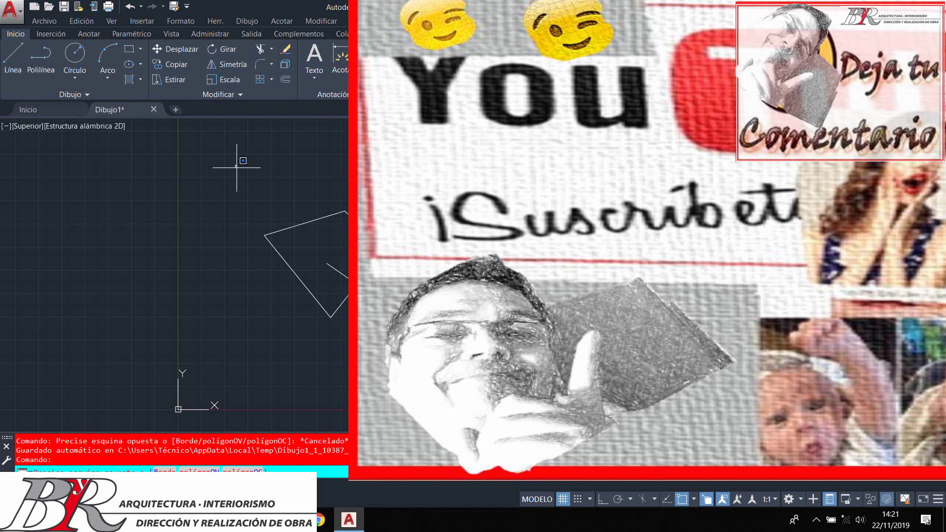
click(236, 165)
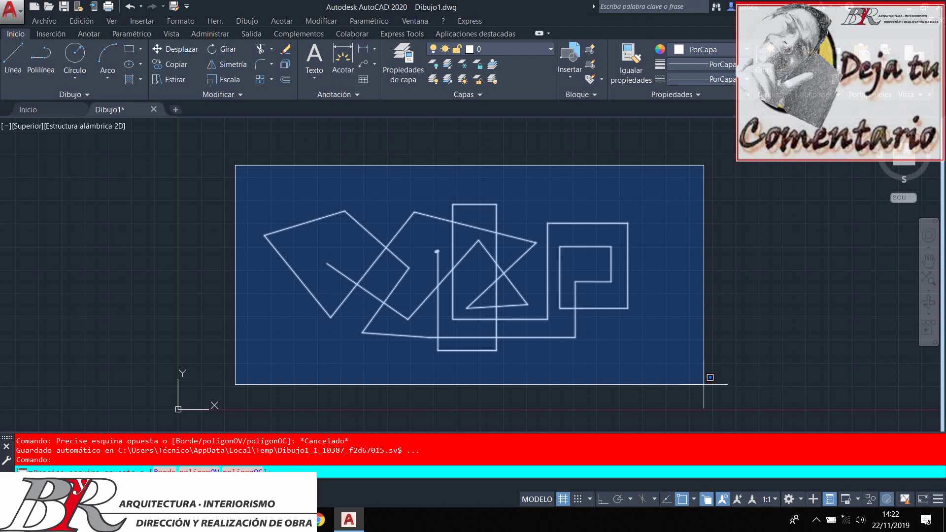
Window-select all 34 lines, hide Quick Properties, and erase them.
click(703, 384)
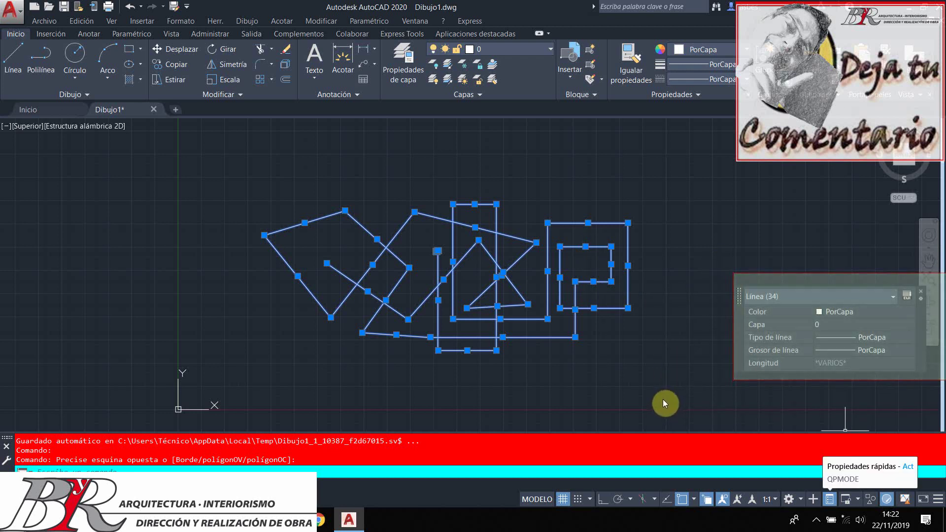
key(ctrl+shift+p)
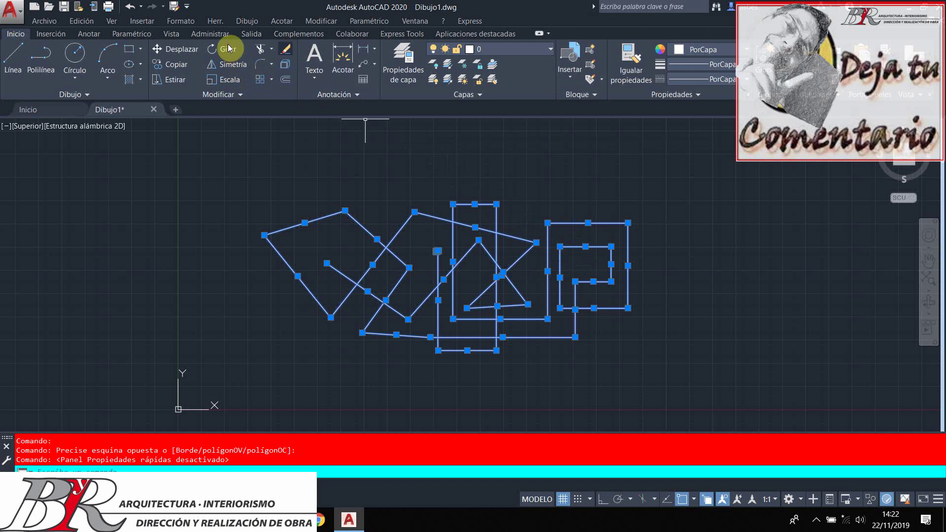
key(Delete)
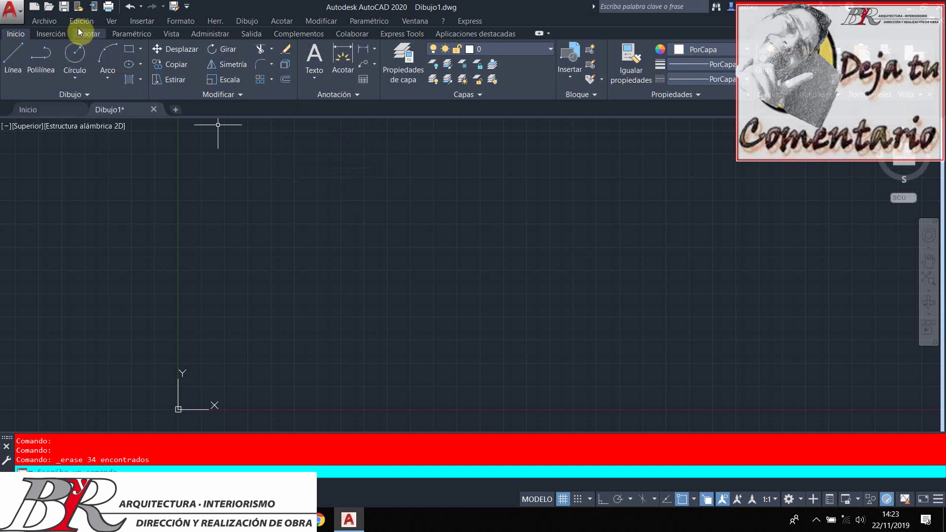
Undo the erase of the 34 lines, then reselect them with a right-to-left crossing window.
click(130, 6)
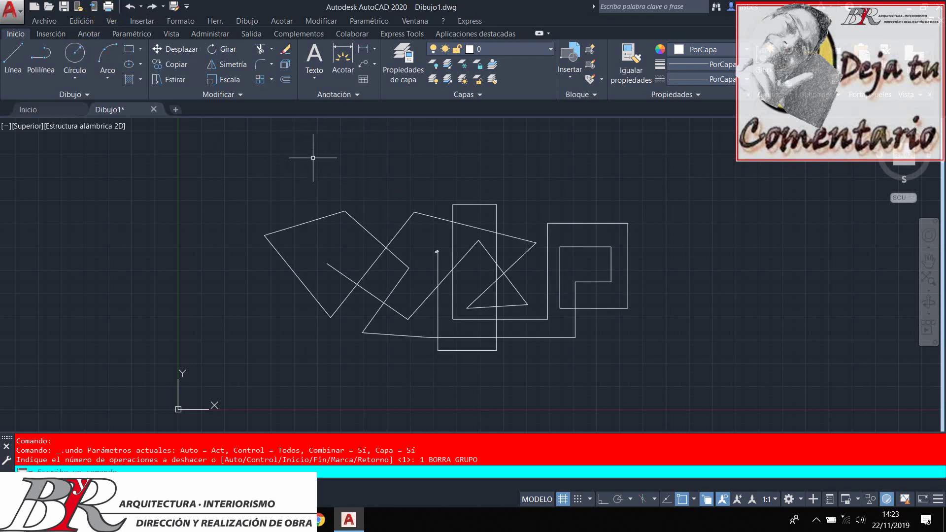
click(238, 160)
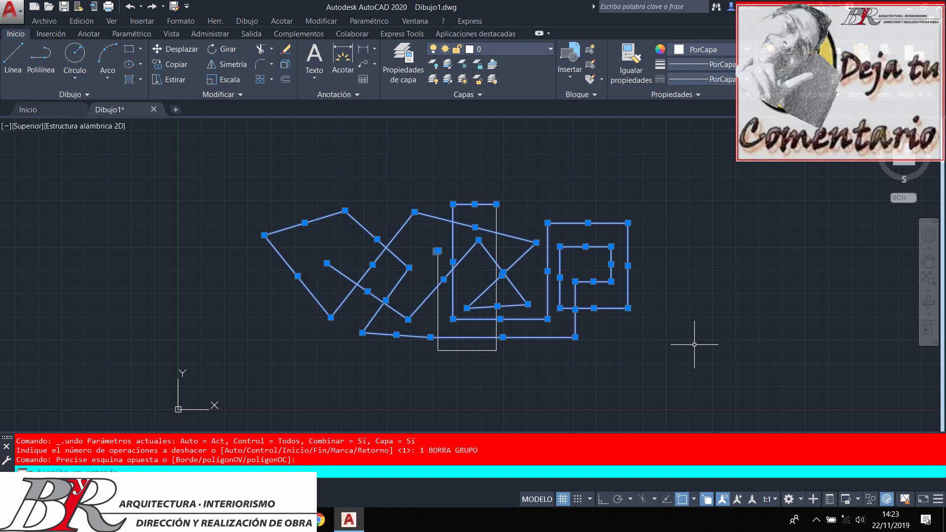
key(Escape)
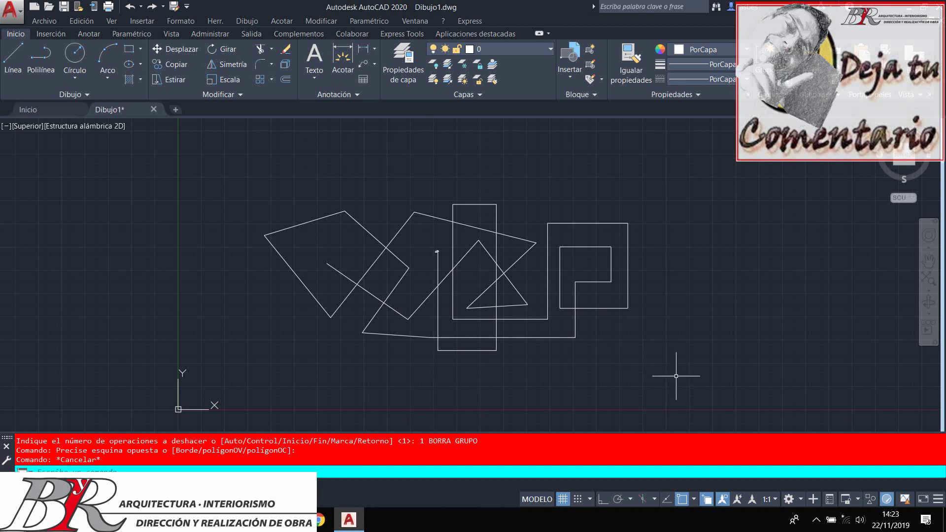
click(676, 376)
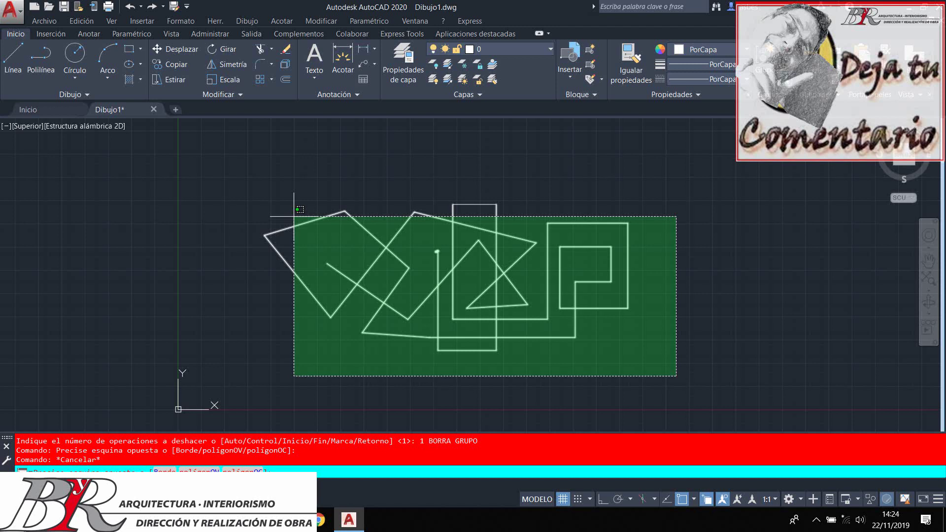
click(293, 216)
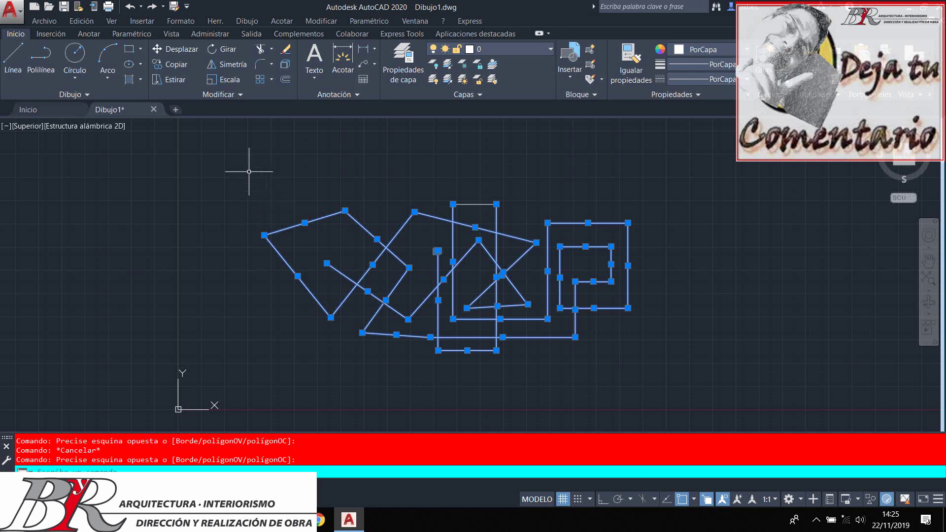
Erase the 33 selected outlines plus the leftover short horizontal line.
key(Delete)
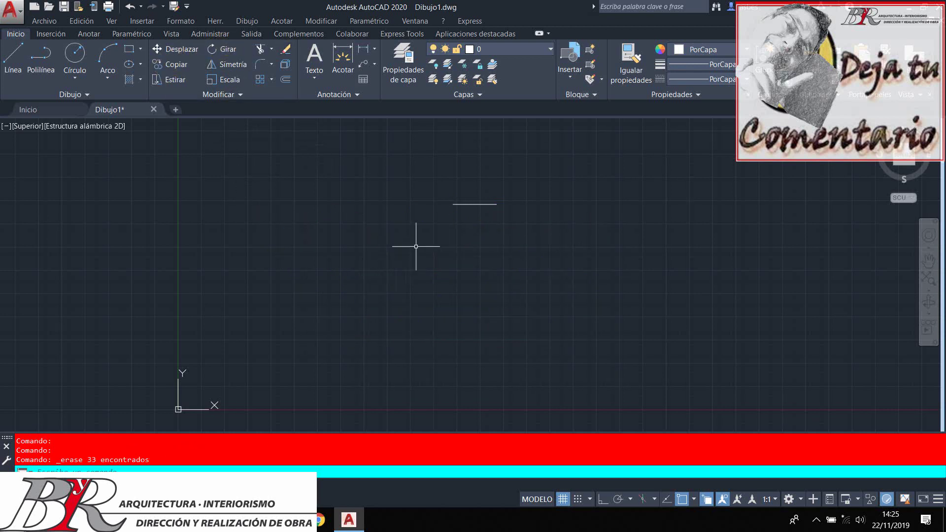
click(448, 181)
click(515, 228)
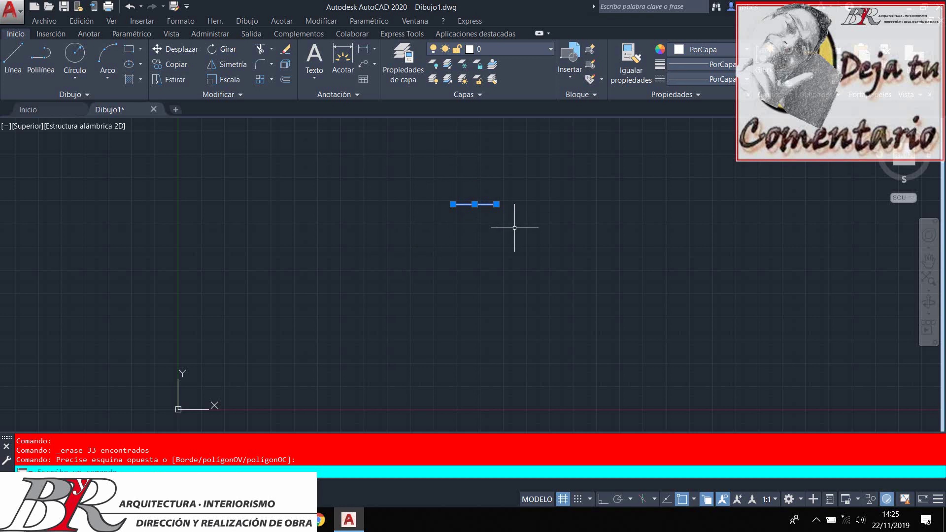
key(Delete)
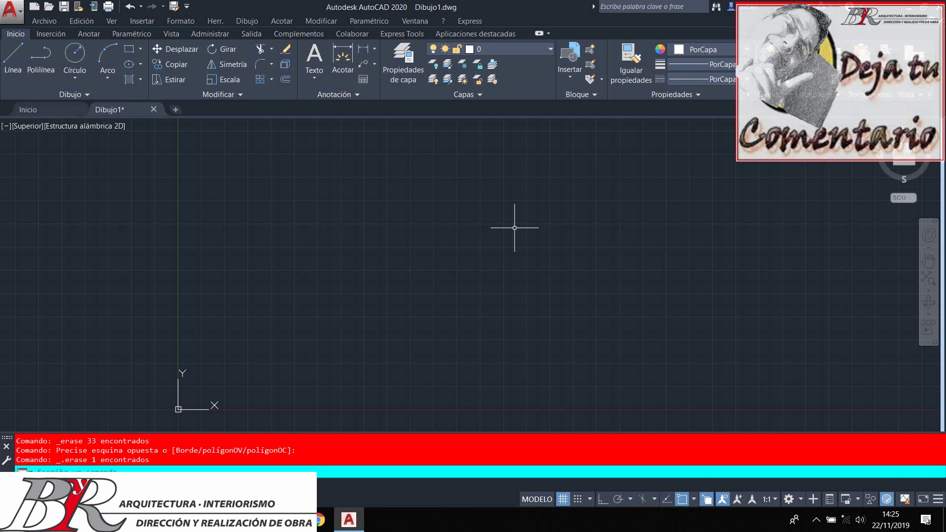
click(12, 47)
scroll(340, 367, up, 3)
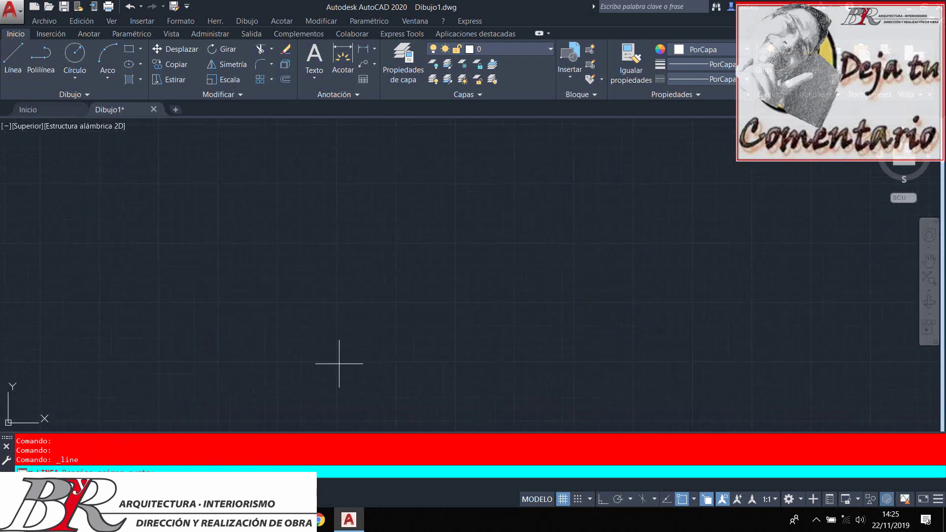
Start the rectangle with Ortho on and a 3-unit vertical side, and hide the grid.
click(339, 364)
key(F8)
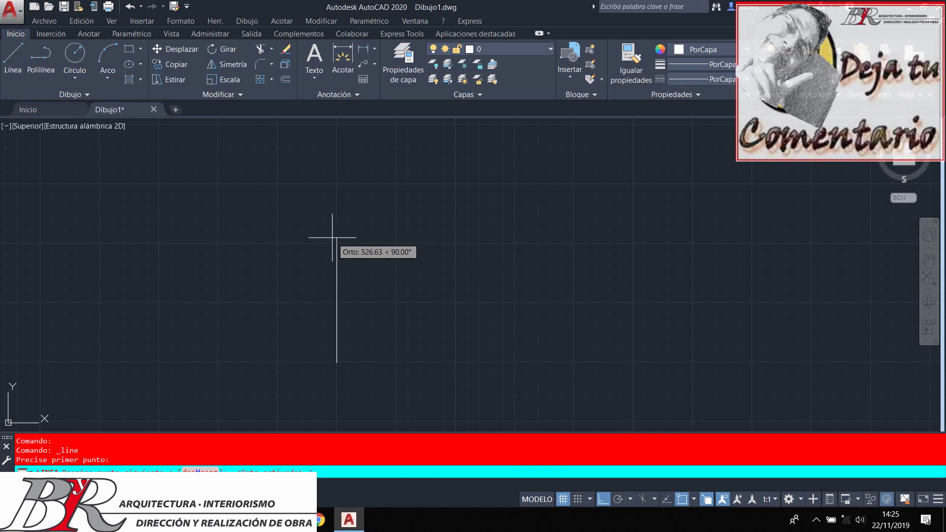
text(3)
key(Return)
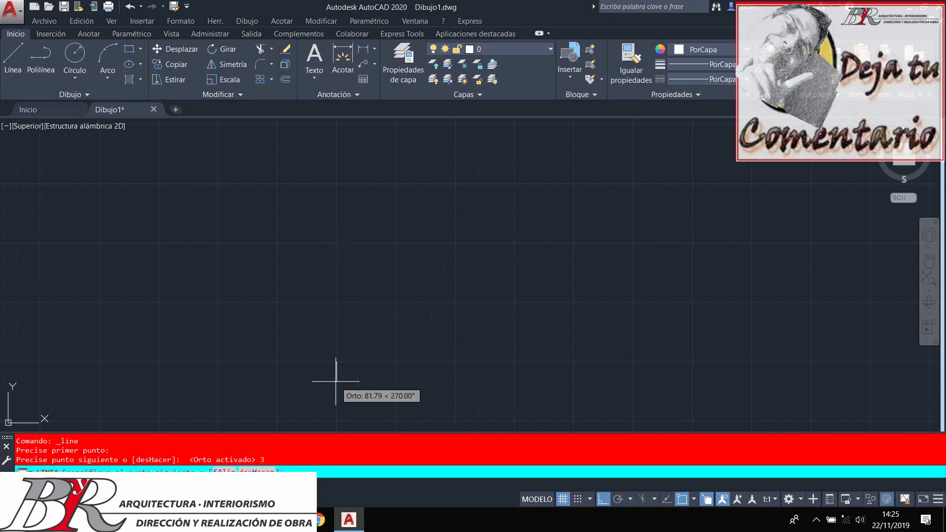
scroll(347, 298, up, 3)
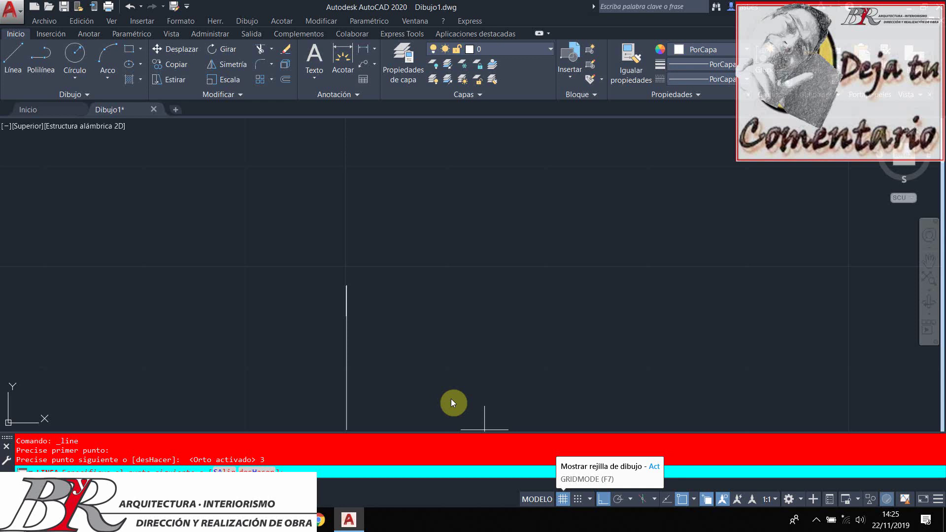
key(F7)
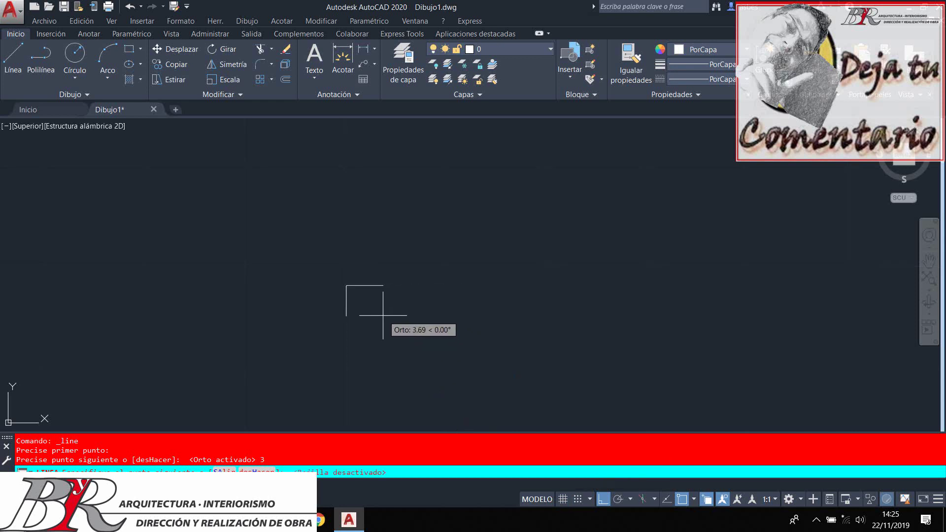
Finish the rectangle with a 4-unit top and 3-unit right side, closing at the start point.
scroll(374, 309, up, 2)
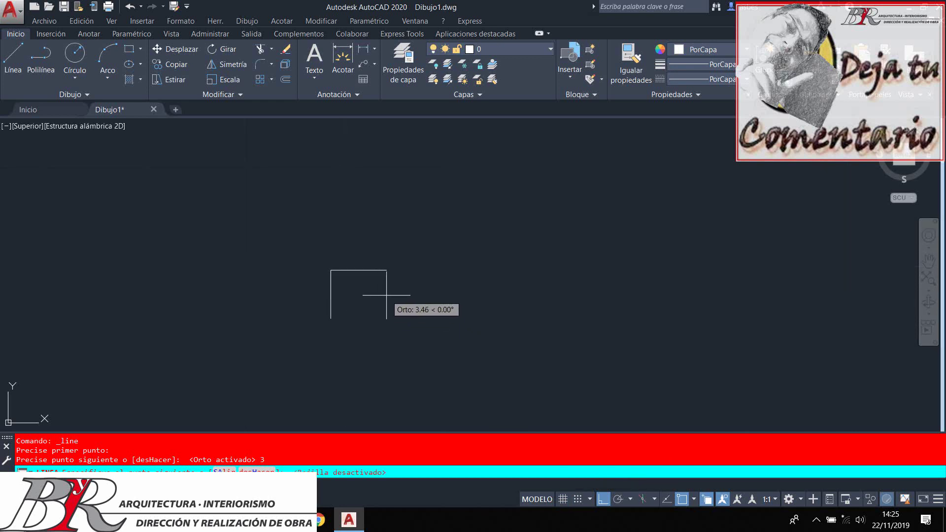
text(4)
key(Return)
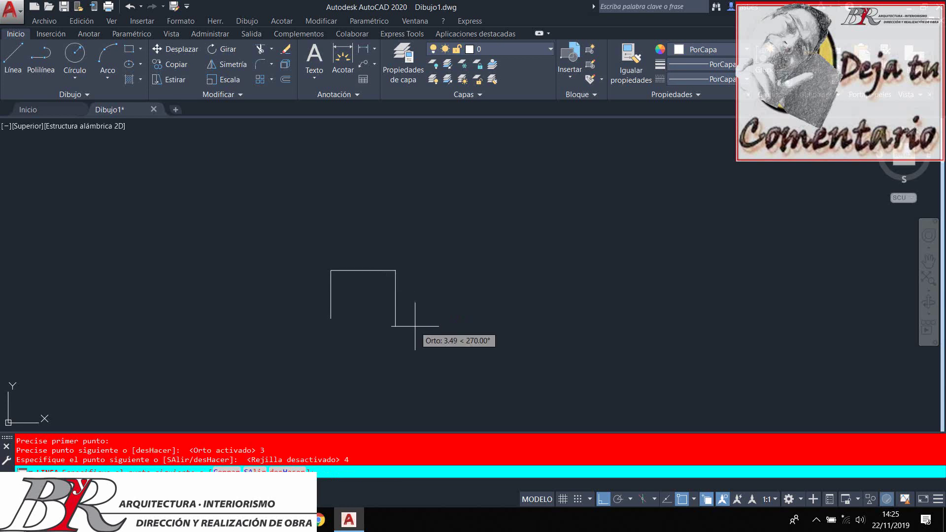
text(3)
key(Return)
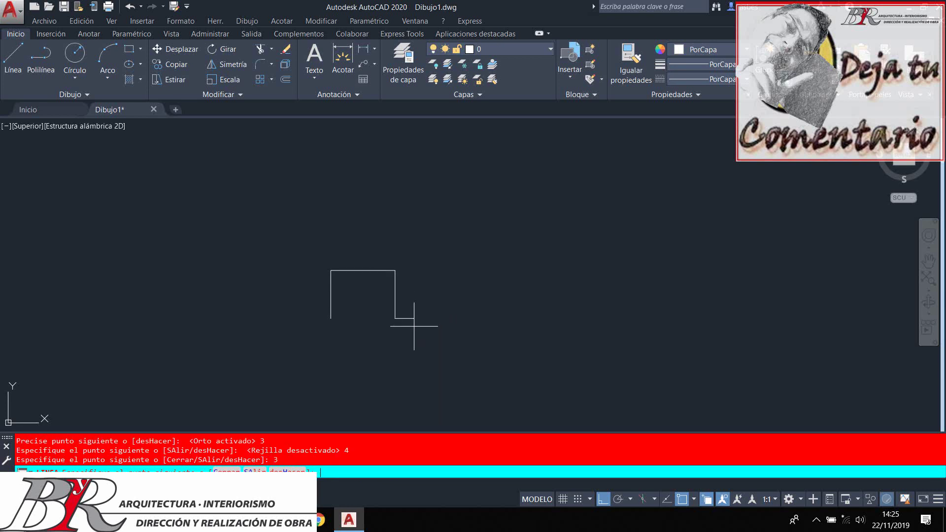
click(330, 319)
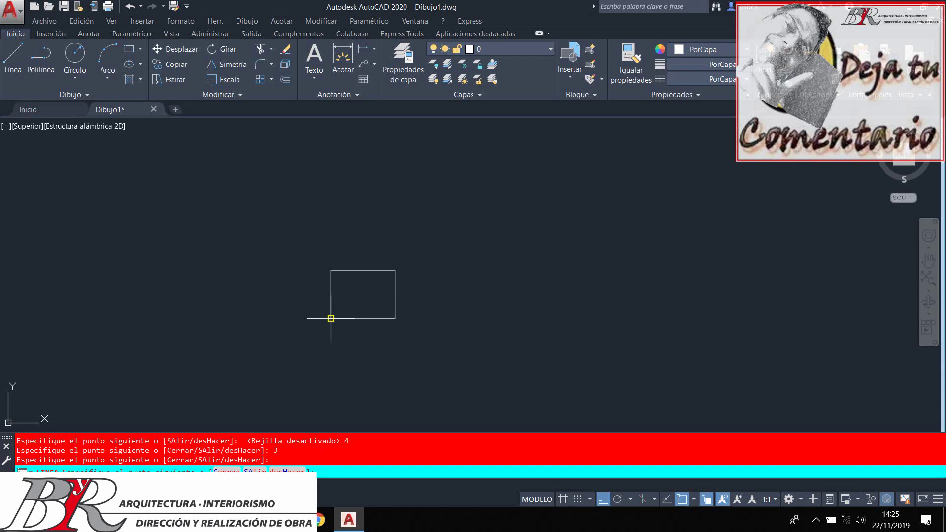
key(Return)
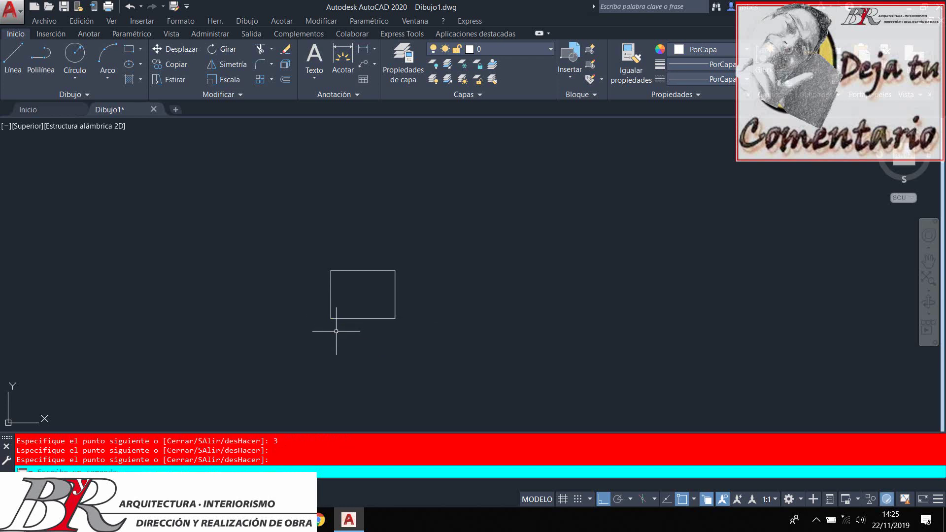
key(Return)
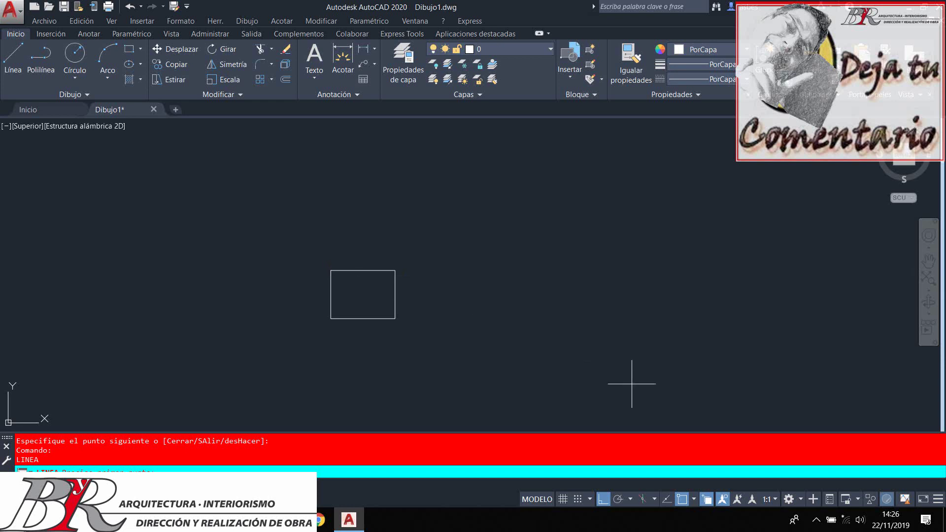
Enable midpoint object snap and start a line at the rectangle's top-edge midpoint.
click(694, 499)
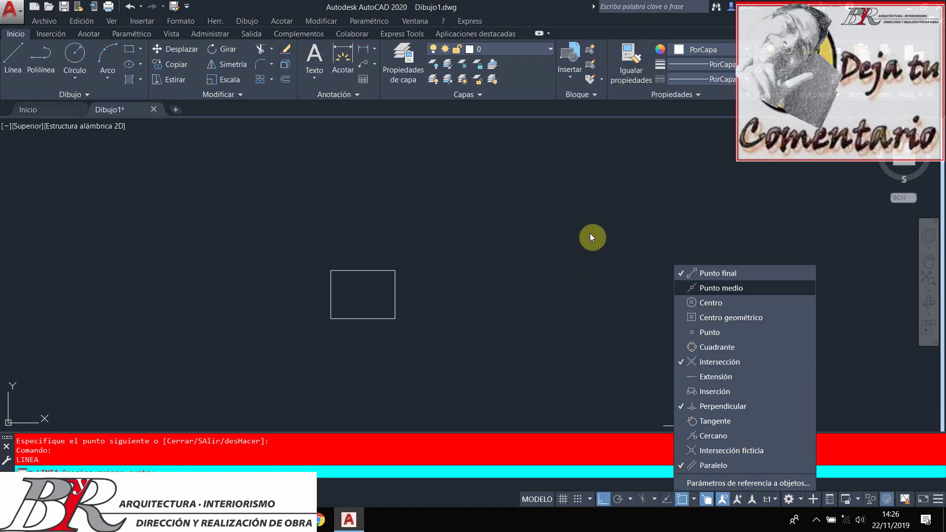
key(Return)
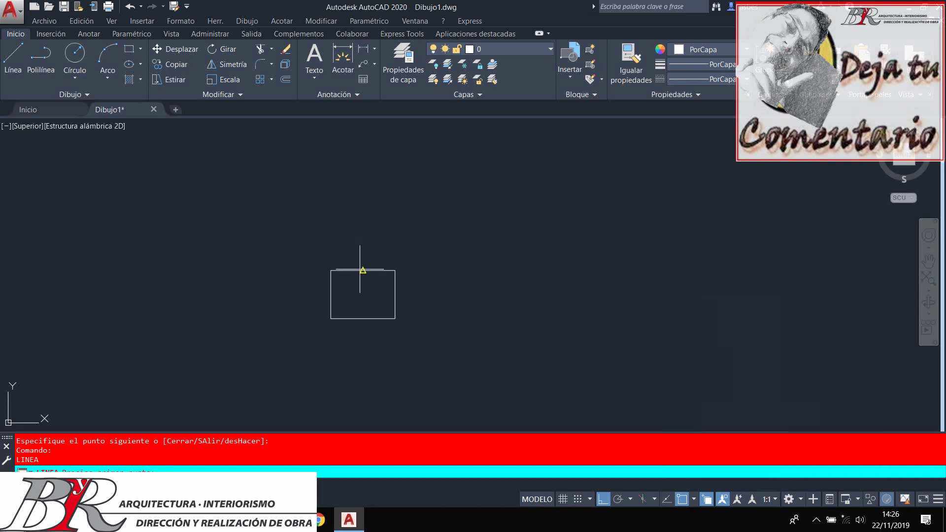
click(362, 270)
text(1.25)
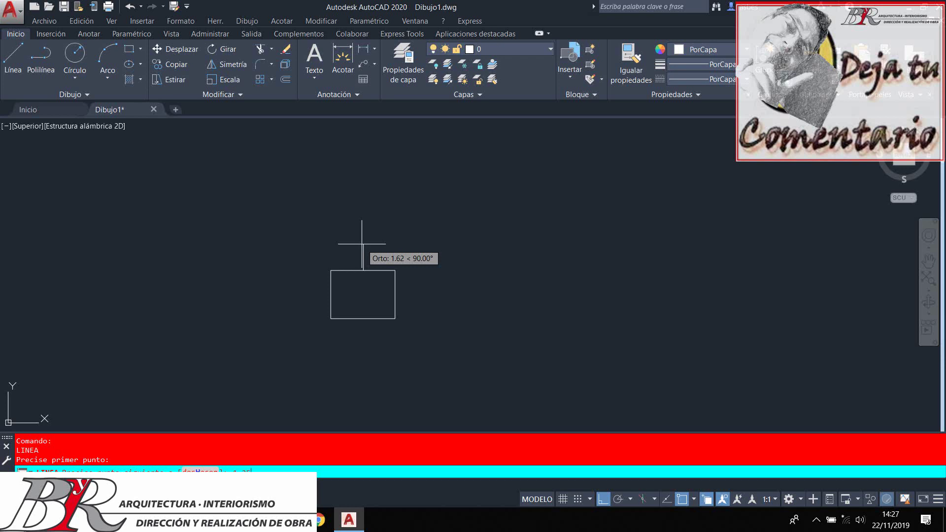
Raise a 1.25-unit peak above the top midpoint and draw roof slopes to both top corners.
key(Return)
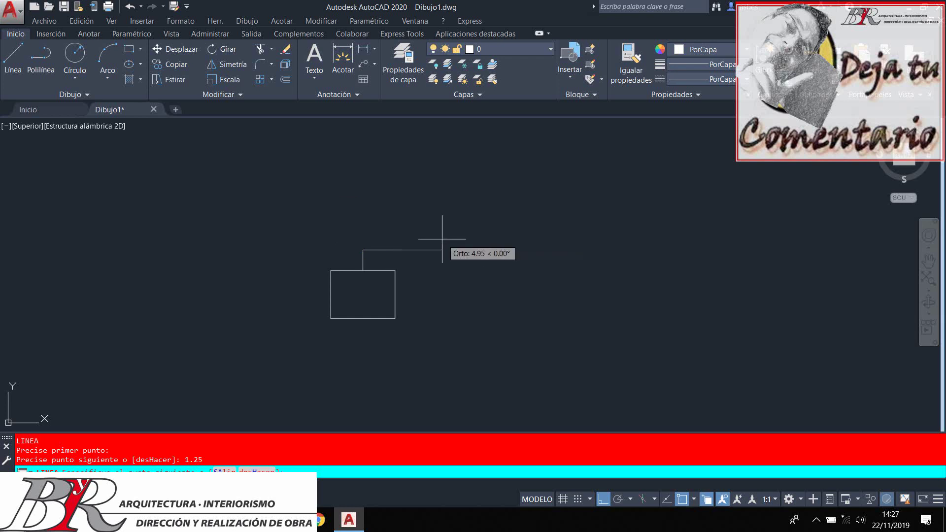
click(393, 266)
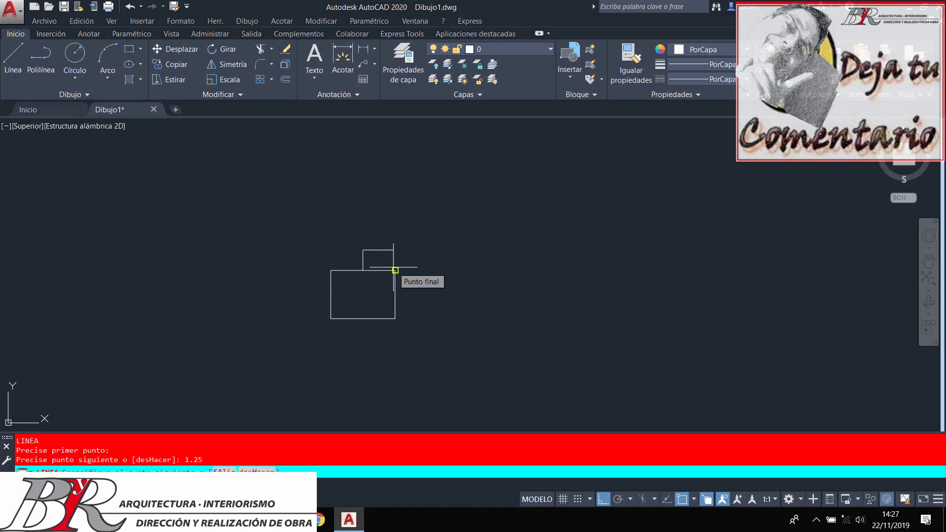
click(395, 271)
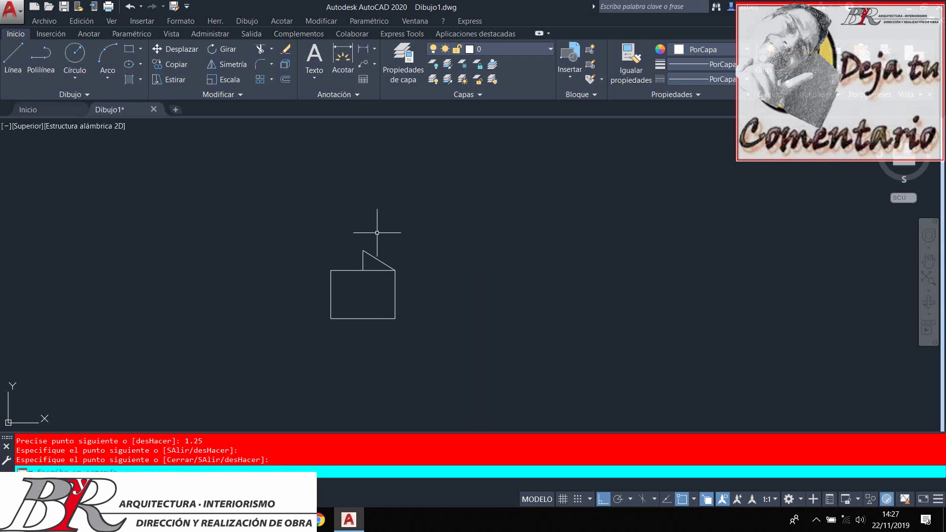
key(Return)
key(Return)
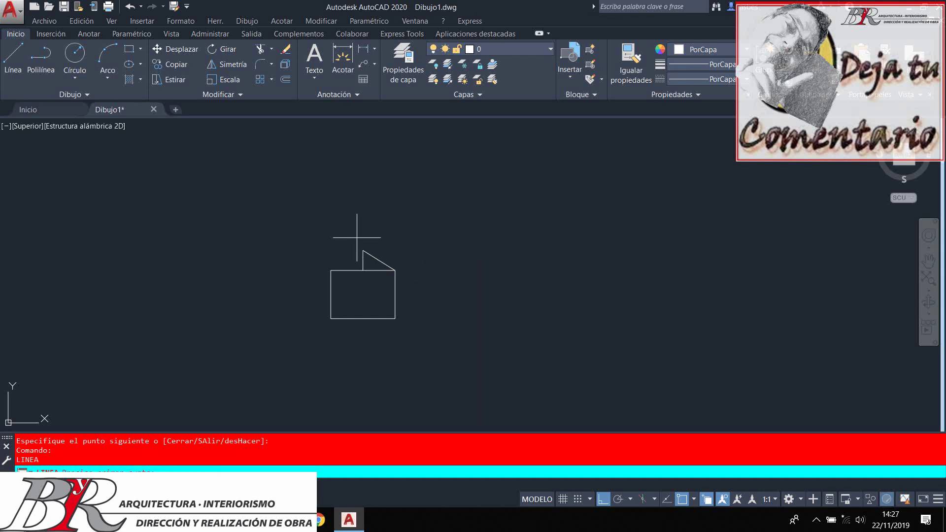
click(363, 251)
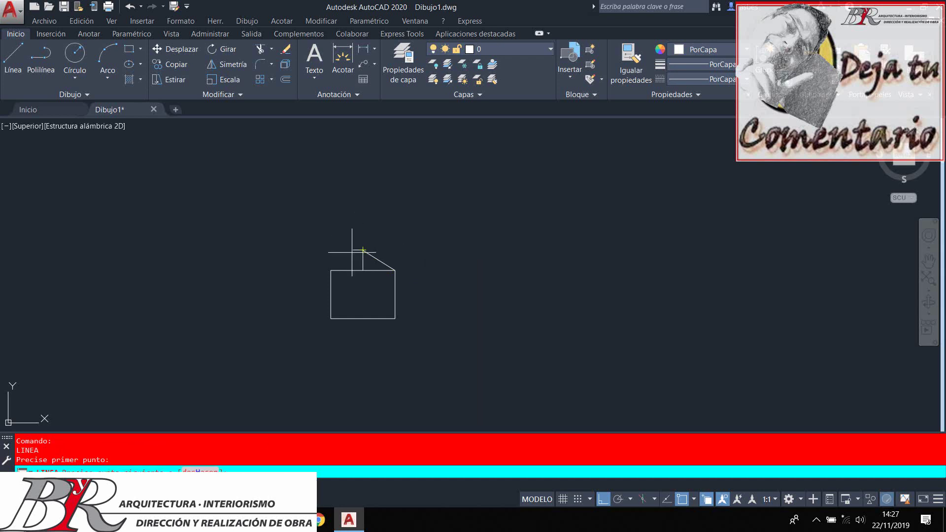
click(331, 270)
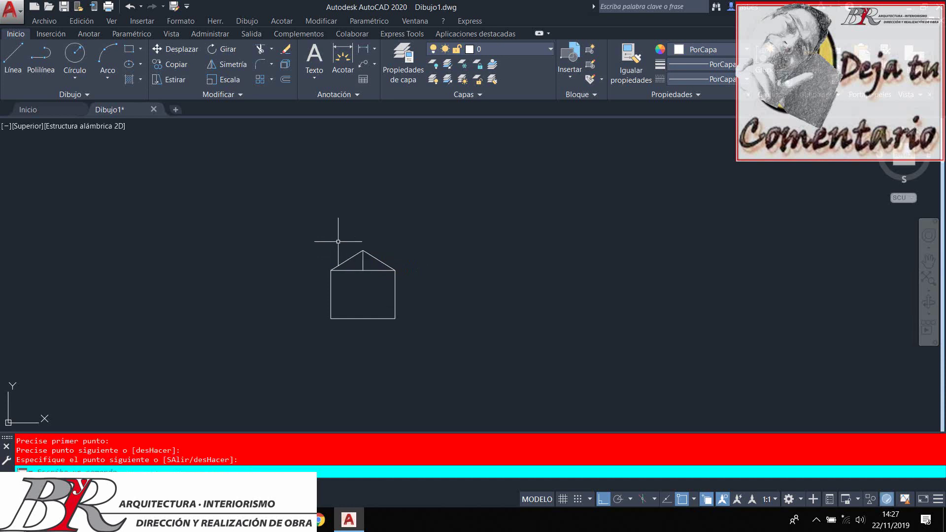
click(367, 276)
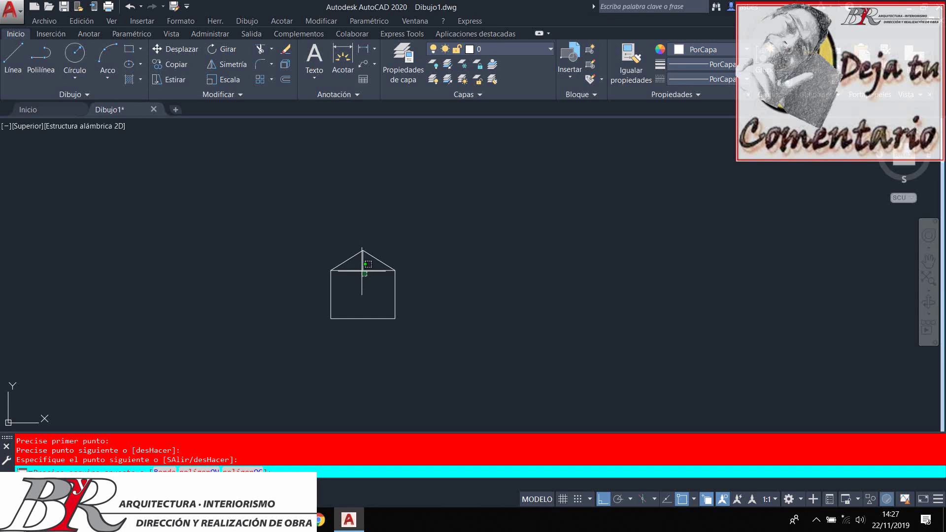
Erase the vertical helper line and the rectangle's top edge beneath the roof peak.
scroll(360, 268, up, 5)
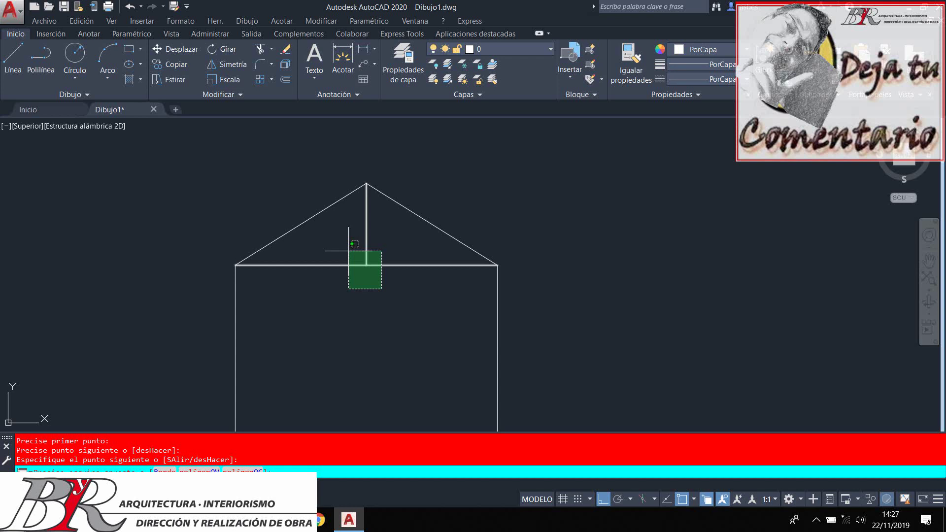
click(347, 250)
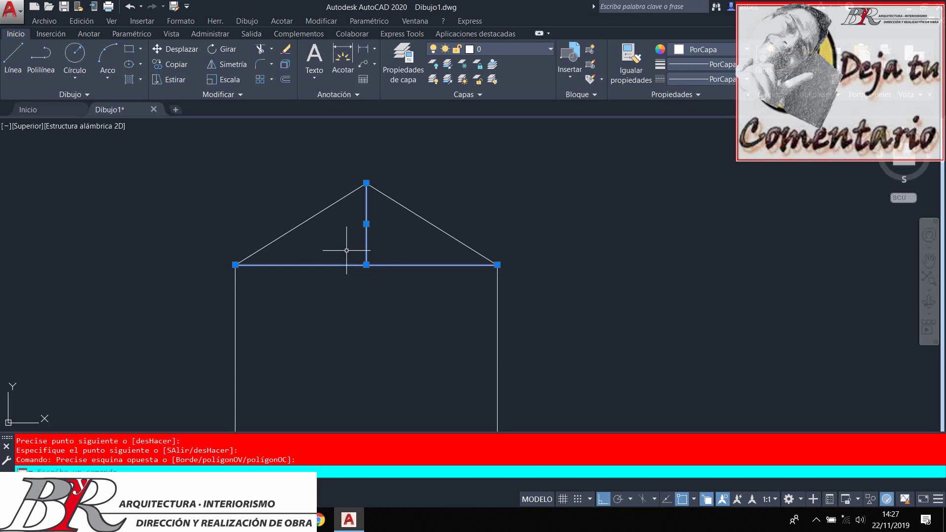
key(Delete)
scroll(346, 251, down, 3)
scroll(380, 268, up, 1)
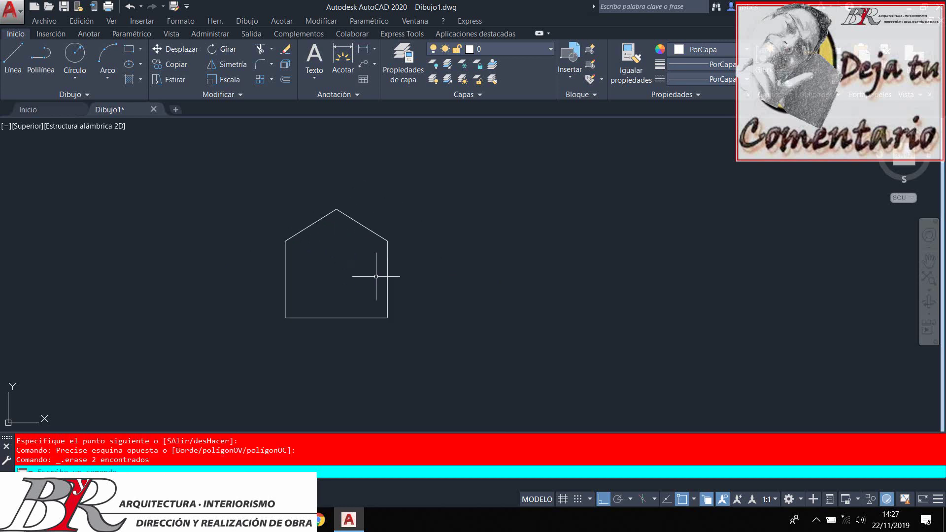
scroll(380, 269, up, 1)
scroll(276, 298, up, 2)
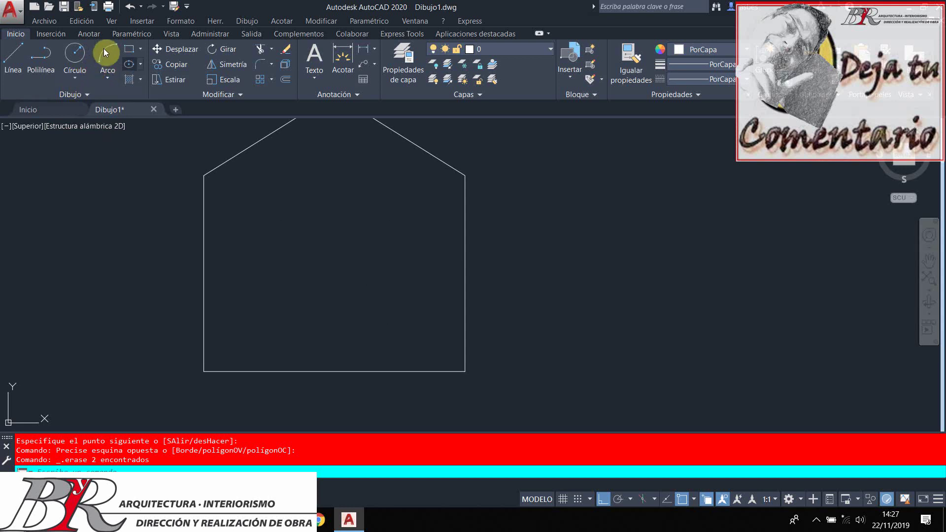
Draw a rectangular window in the left half of the house.
click(129, 49)
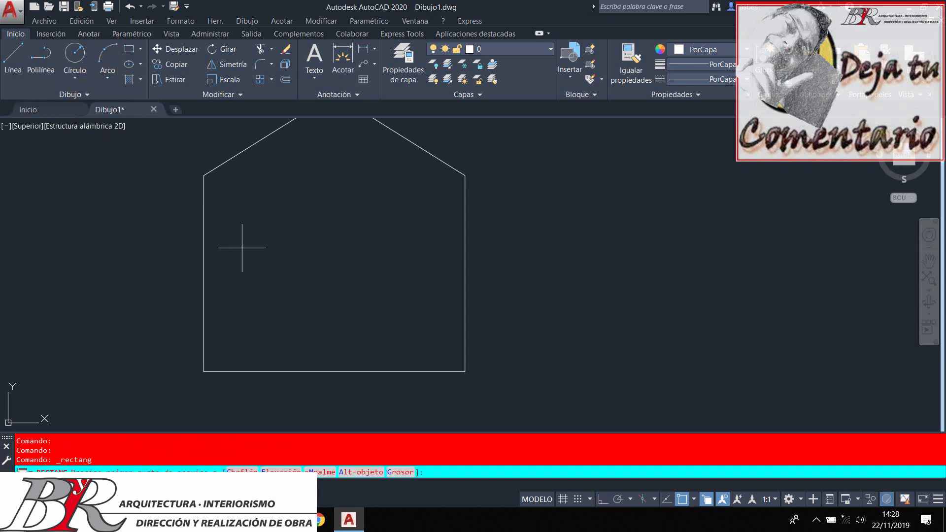
click(231, 295)
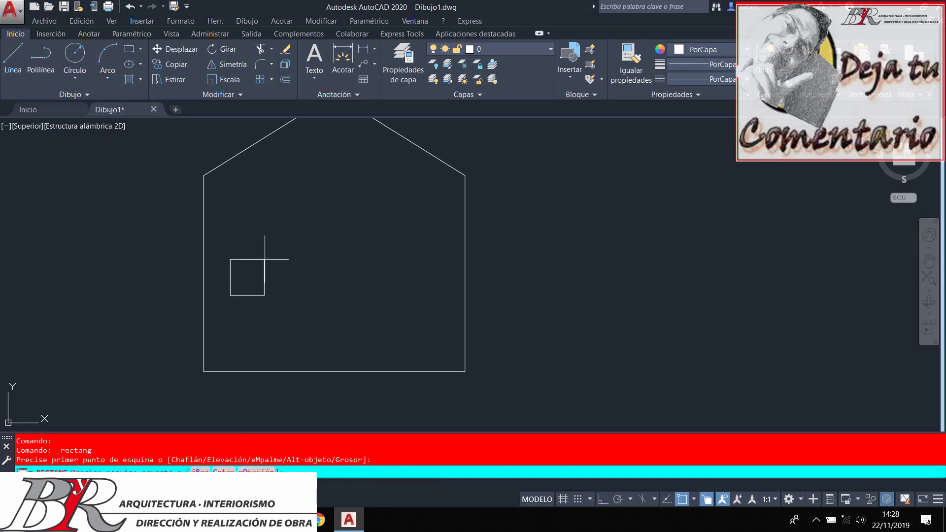
click(292, 248)
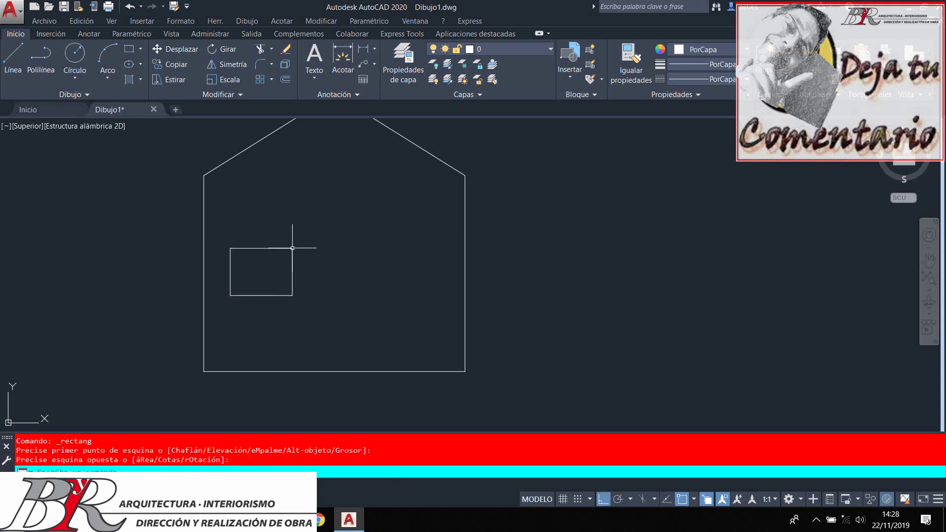
Draw a short horizontal line from the window's lower-left corner to the left wall.
click(13, 57)
click(231, 295)
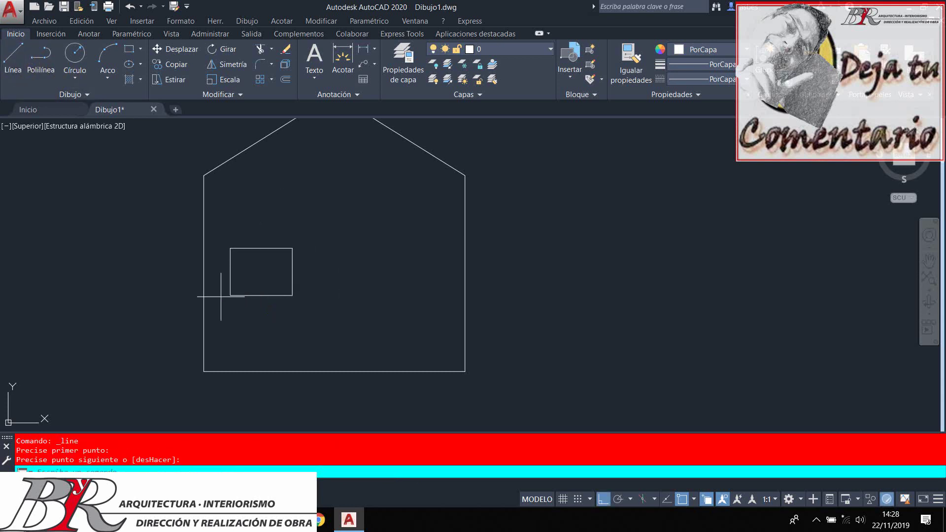
key(Return)
key(Return)
click(230, 295)
click(203, 295)
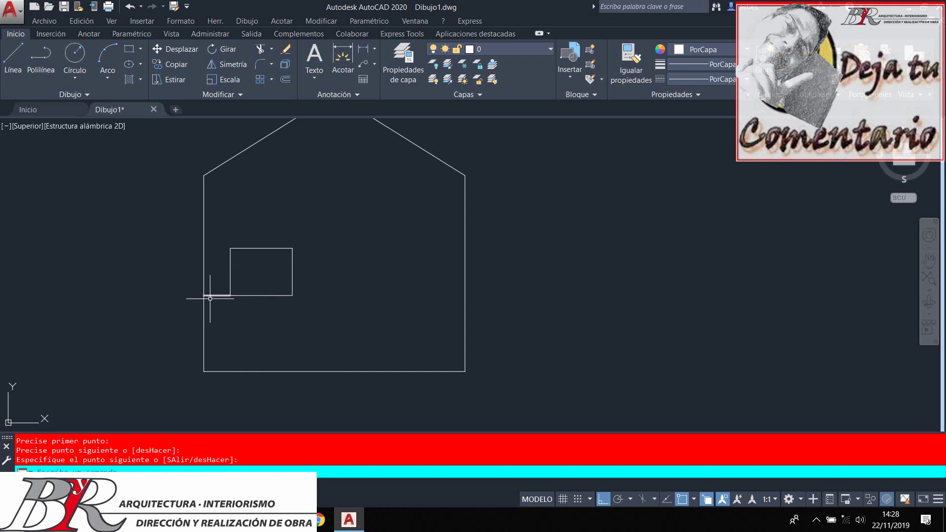
key(Return)
click(217, 294)
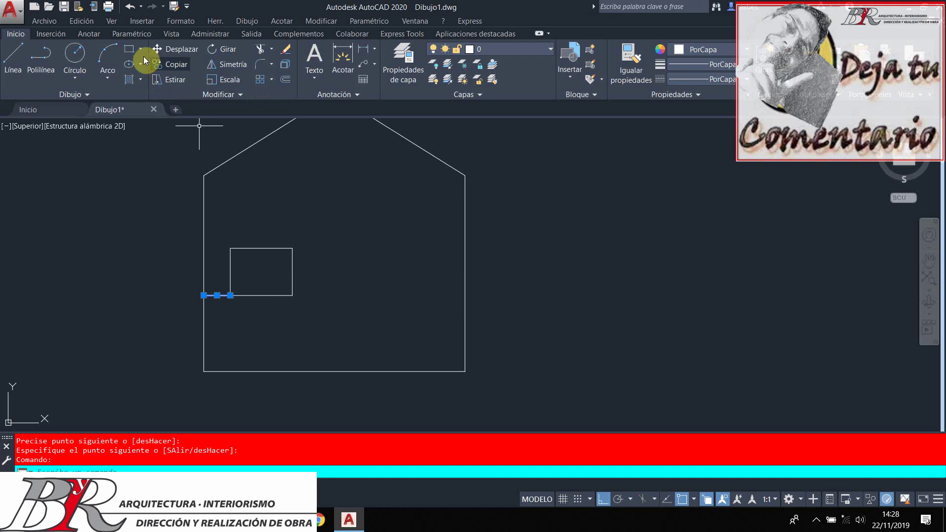
Copy the short guide line across to the right wall at the same height.
click(162, 64)
click(230, 295)
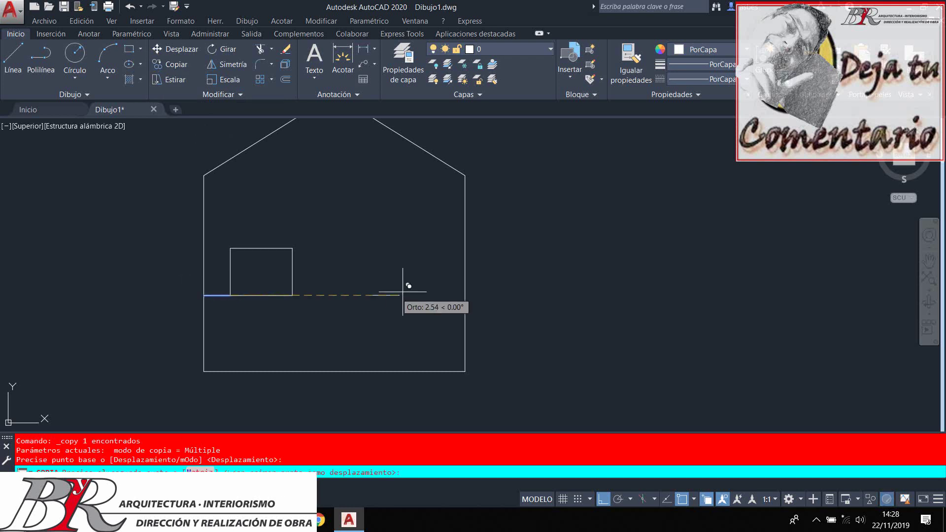
click(465, 295)
key(Return)
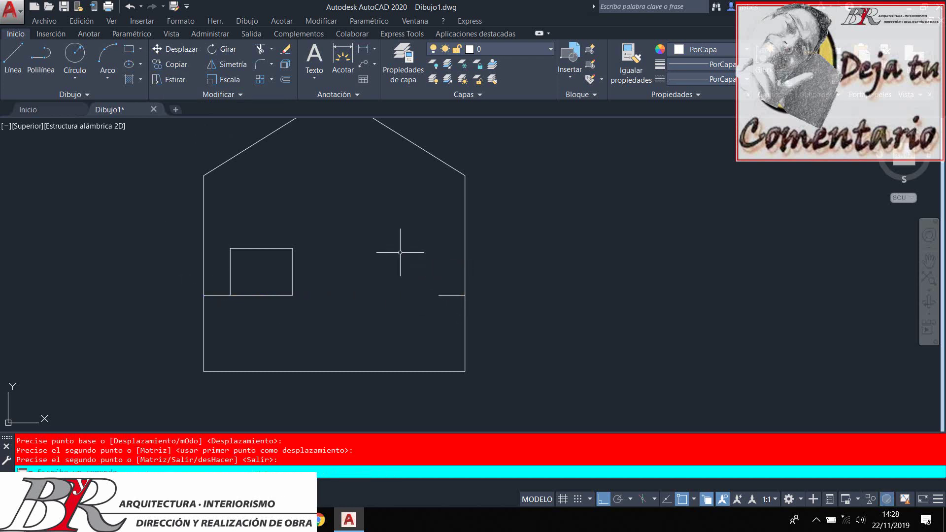
Copy the left window to the right side, aligned with the copied guide line.
click(292, 271)
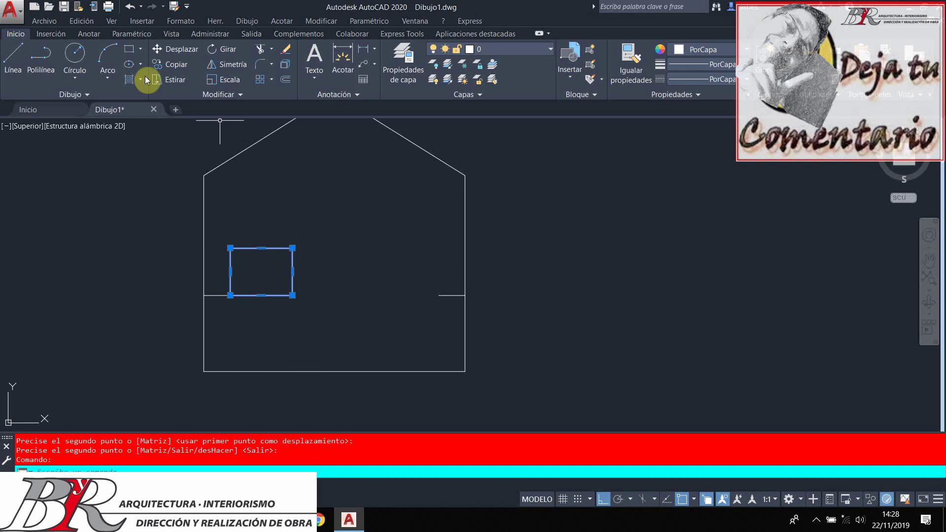
click(168, 64)
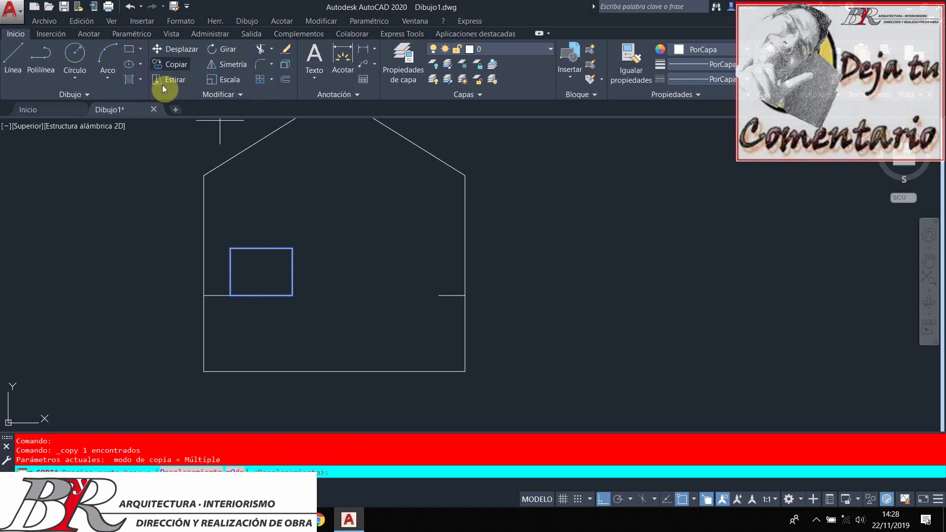
click(292, 295)
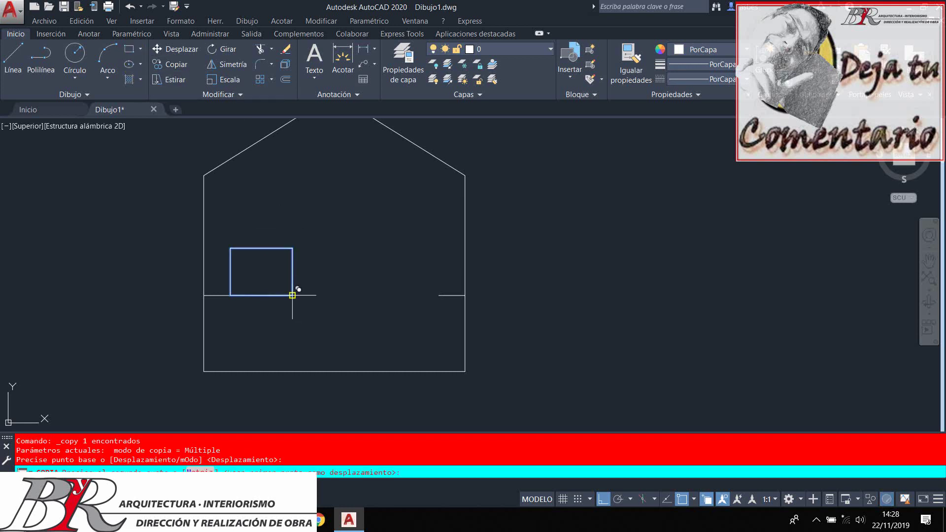
click(438, 296)
key(Return)
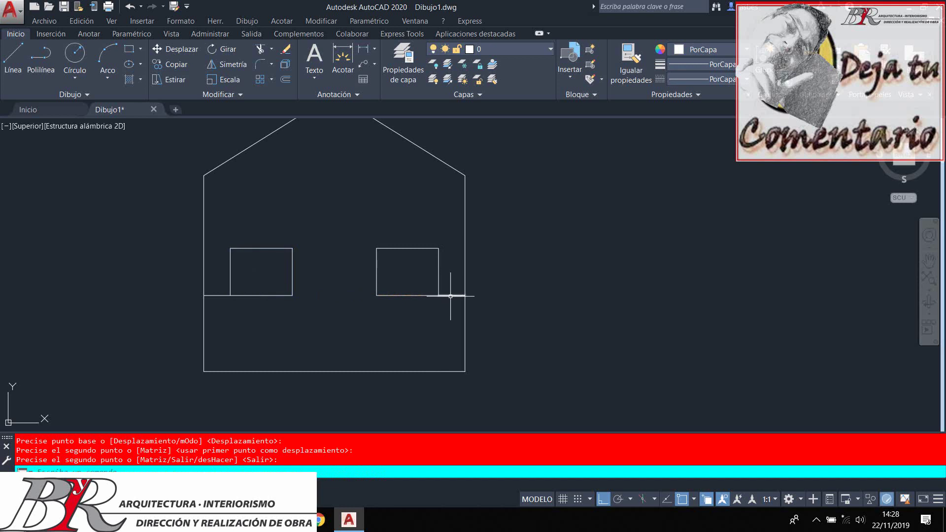
Delete both short alignment lines beside the two windows.
click(448, 295)
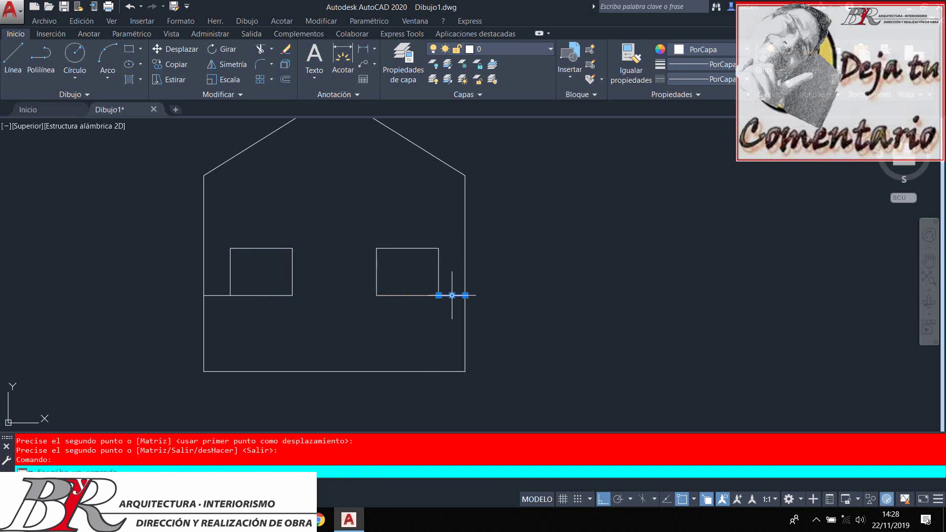
click(217, 295)
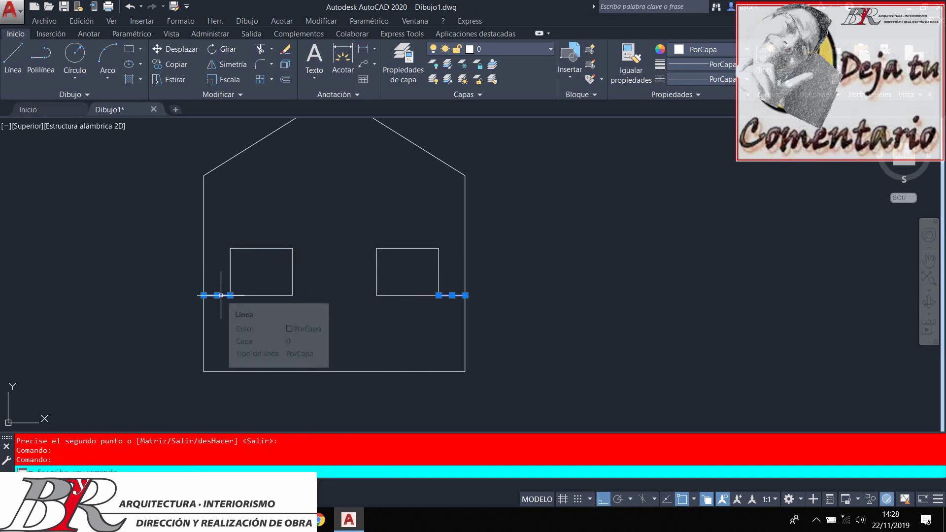
key(Delete)
scroll(222, 291, down, 1)
scroll(249, 281, down, 1)
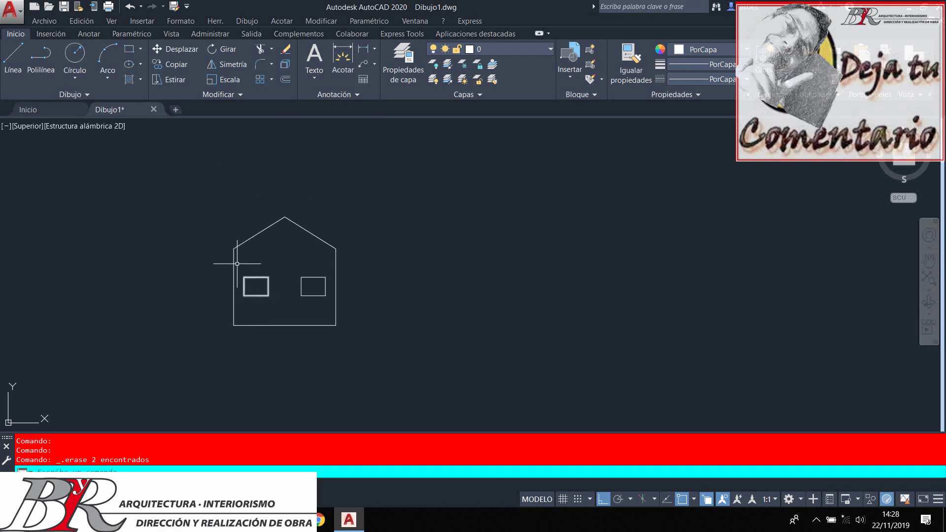
scroll(228, 259, up, 1)
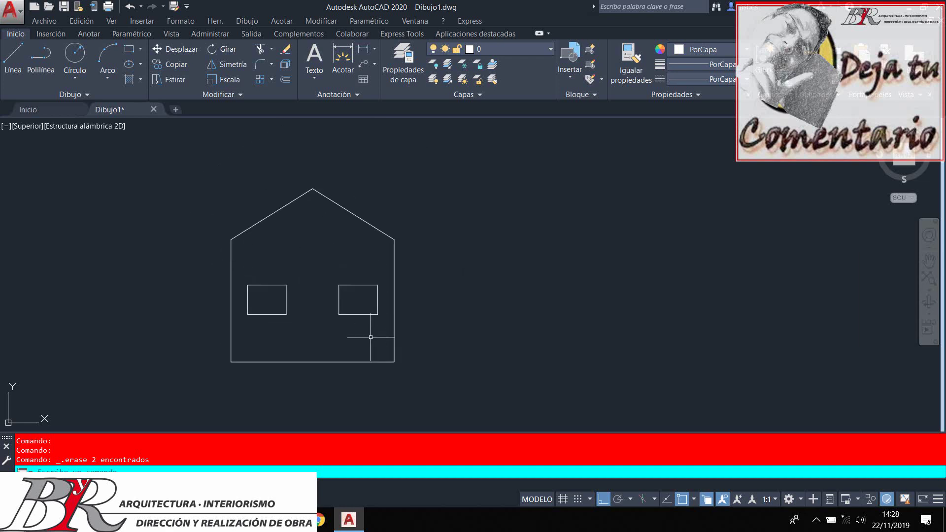